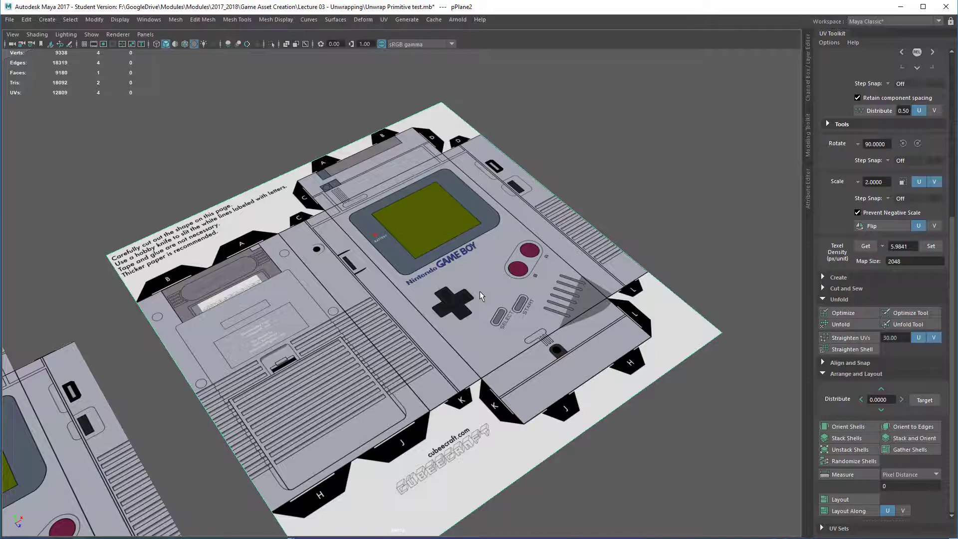
# Examine the flat Game Boy papercraft template plane from several angles, including its back, side and front panels.
pyautogui.keyDown('alt'); pyautogui.moveTo(480, 292); pyautogui.dragTo(451, 290); pyautogui.keyUp('alt')
pyautogui.keyDown('alt'); pyautogui.moveTo(601, 204); pyautogui.dragTo(511, 285); pyautogui.keyUp('alt')
pyautogui.keyDown('alt'); pyautogui.moveTo(511, 285); pyautogui.dragTo(524, 330, button='right'); pyautogui.keyUp('alt')
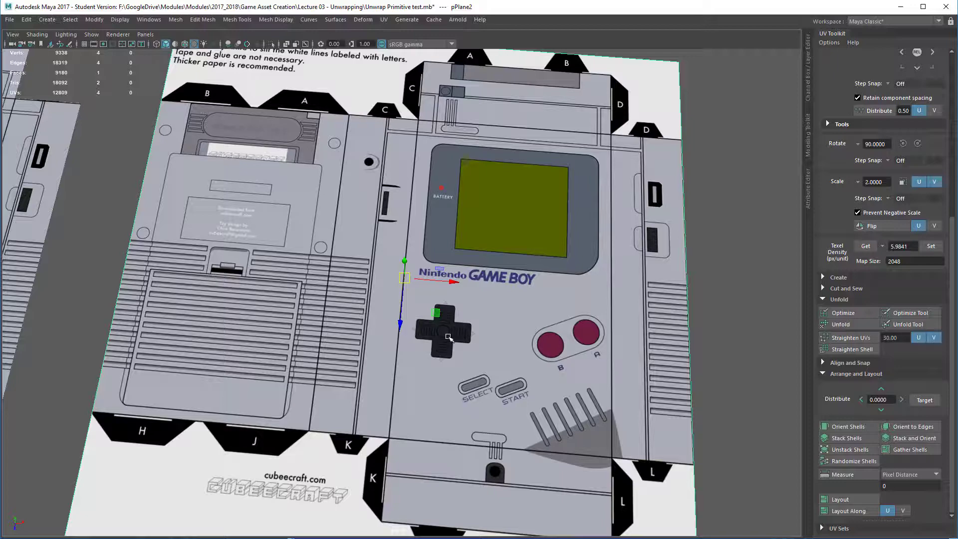
pyautogui.scroll(-3, 448, 338)
pyautogui.moveTo(449, 338)
pyautogui.keyDown('alt'); pyautogui.mouseDown()
pyautogui.moveTo(470, 319)
pyautogui.moveTo(444, 347)
pyautogui.mouseUp(); pyautogui.keyUp('alt')
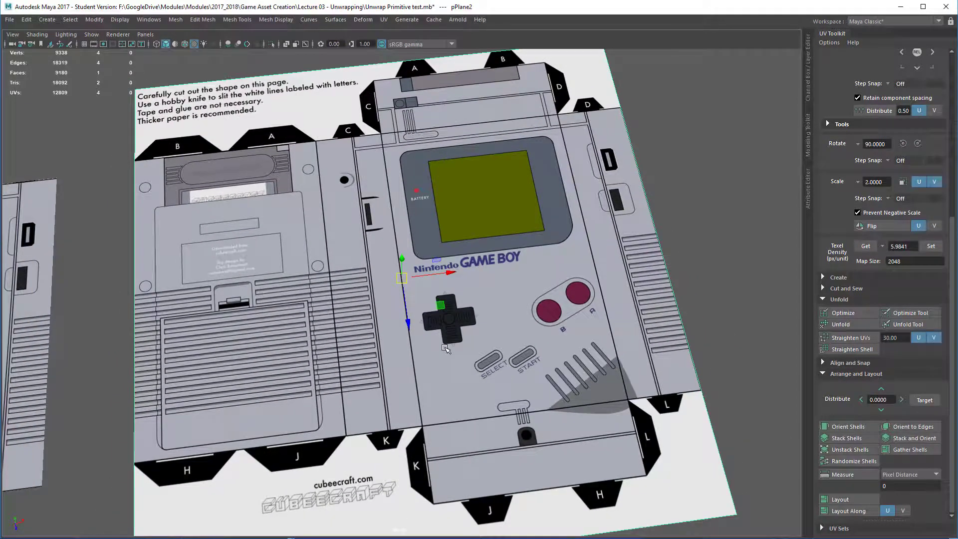
pyautogui.keyDown('alt'); pyautogui.moveTo(449, 474); pyautogui.dragTo(487, 332); pyautogui.keyUp('alt')
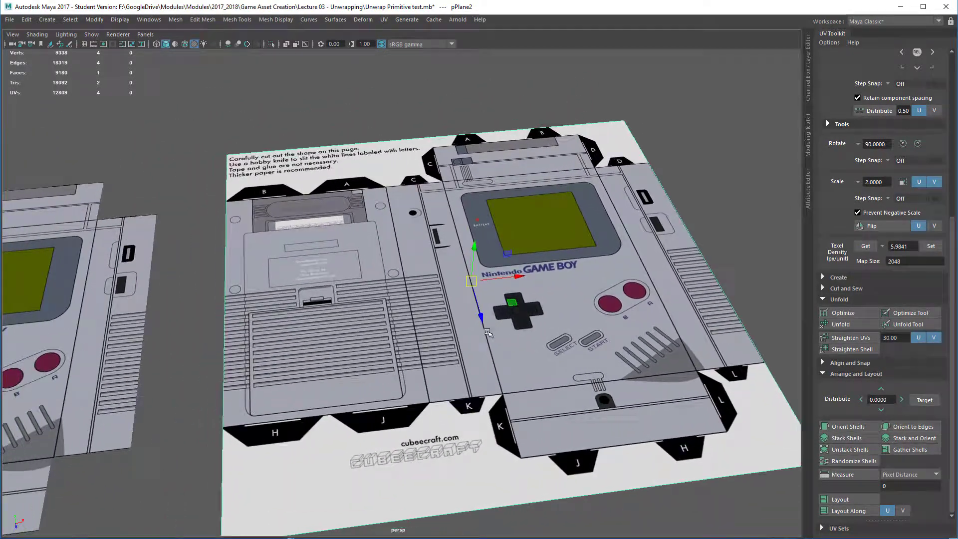
pyautogui.keyDown('alt'); pyautogui.moveTo(487, 333); pyautogui.dragTo(478, 293, button='right'); pyautogui.keyUp('alt')
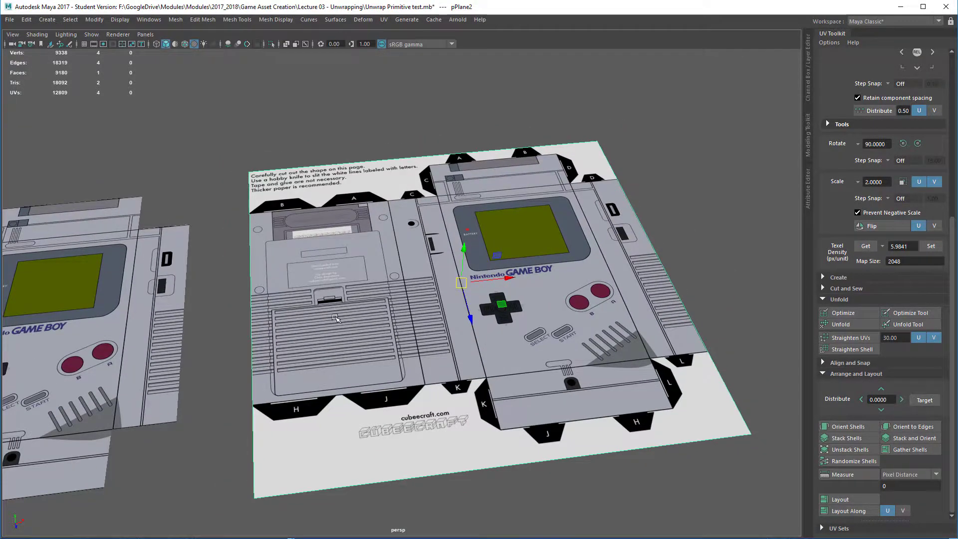
# Inspect the assembled Game Boy models beside the flat template, checking the textured front and side faces up close.
pyautogui.keyDown('alt'); pyautogui.moveTo(478, 294); pyautogui.dragTo(739, 262, button='middle'); pyautogui.keyUp('alt')
pyautogui.keyDown('alt'); pyautogui.moveTo(125, 300); pyautogui.dragTo(398, 347, button='middle'); pyautogui.keyUp('alt')
pyautogui.keyDown('alt'); pyautogui.moveTo(397, 347); pyautogui.dragTo(443, 321); pyautogui.keyUp('alt')
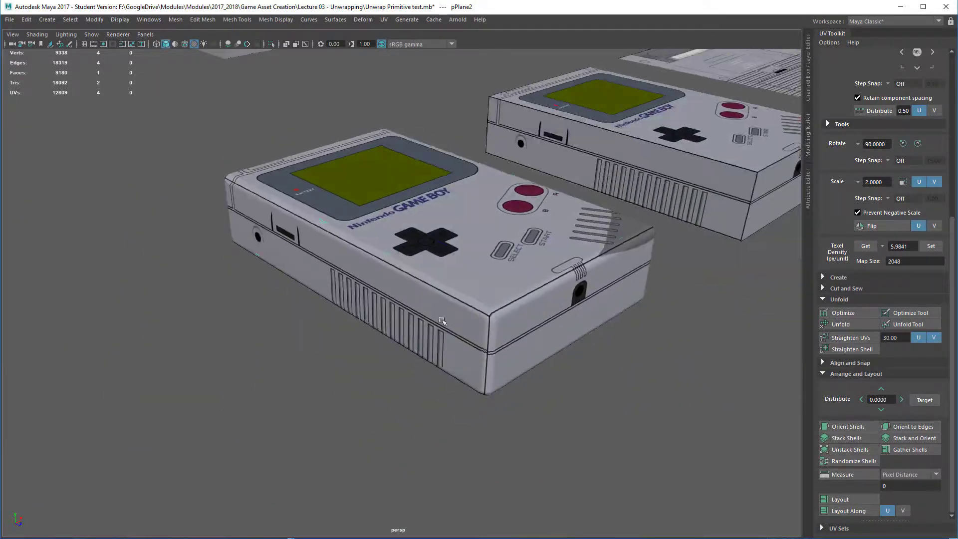
pyautogui.click(422, 263)
pyautogui.keyDown('alt'); pyautogui.moveTo(422, 263); pyautogui.dragTo(417, 294); pyautogui.keyUp('alt')
pyautogui.keyDown('alt'); pyautogui.moveTo(416, 294); pyautogui.dragTo(467, 299, button='right'); pyautogui.keyUp('alt')
pyautogui.click(589, 194)
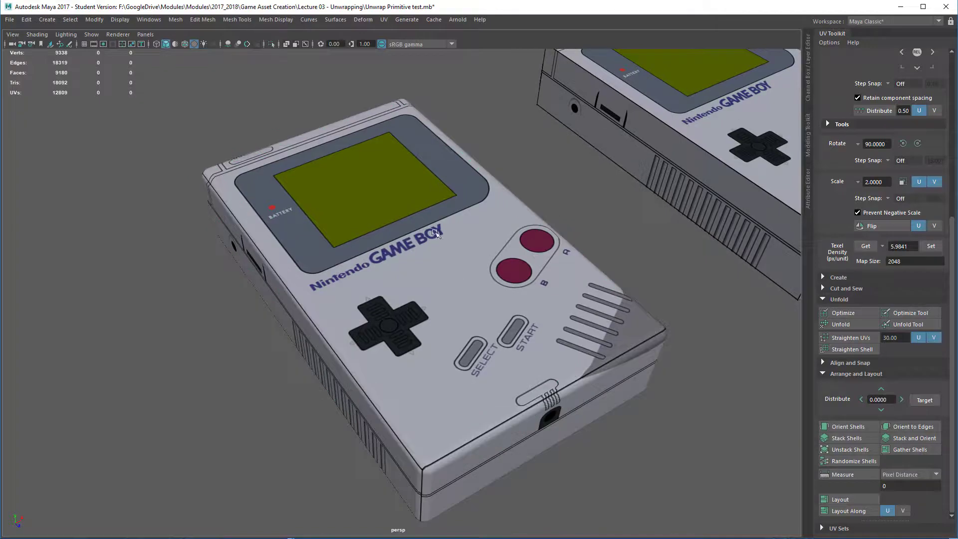
pyautogui.keyDown('alt'); pyautogui.moveTo(351, 276); pyautogui.dragTo(478, 326); pyautogui.keyUp('alt')
pyautogui.keyDown('alt'); pyautogui.moveTo(478, 326); pyautogui.dragTo(429, 344, button='middle'); pyautogui.keyUp('alt')
pyautogui.keyDown('alt'); pyautogui.moveTo(529, 250); pyautogui.dragTo(404, 287, button='right'); pyautogui.keyUp('alt')
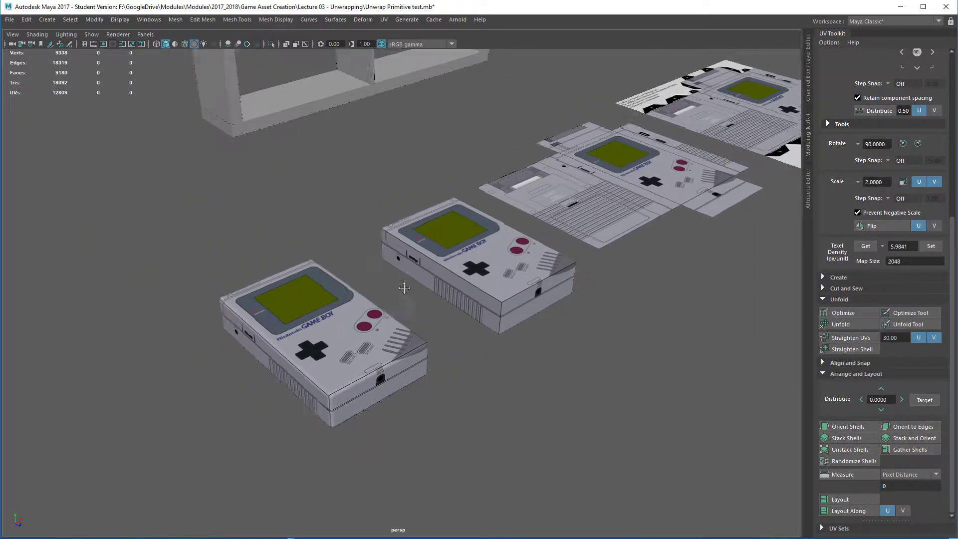
# Return to the flat papercraft template and select its plane.
pyautogui.keyDown('alt'); pyautogui.moveTo(405, 286); pyautogui.dragTo(120, 399, button='middle'); pyautogui.keyUp('alt')
pyautogui.keyDown('alt'); pyautogui.moveTo(658, 279); pyautogui.dragTo(580, 269); pyautogui.keyUp('alt')
pyautogui.keyDown('alt'); pyautogui.moveTo(581, 270); pyautogui.dragTo(356, 376, button='middle'); pyautogui.keyUp('alt')
pyautogui.keyDown('alt'); pyautogui.moveTo(355, 375); pyautogui.dragTo(359, 420, button='right'); pyautogui.keyUp('alt')
pyautogui.keyDown('alt'); pyautogui.moveTo(359, 421); pyautogui.dragTo(368, 409); pyautogui.keyUp('alt')
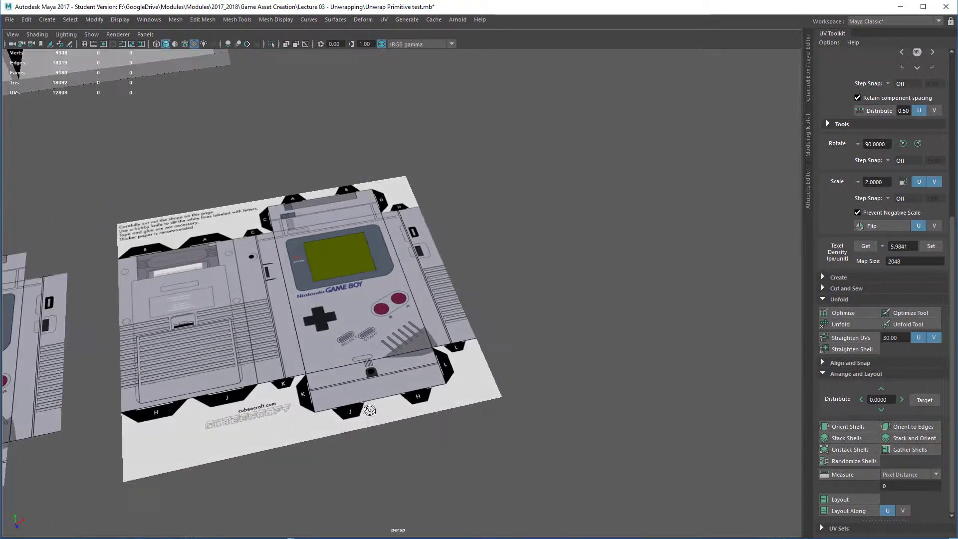
pyautogui.keyDown('alt'); pyautogui.moveTo(277, 309); pyautogui.dragTo(347, 304, button='middle'); pyautogui.keyUp('alt')
pyautogui.click(349, 304)
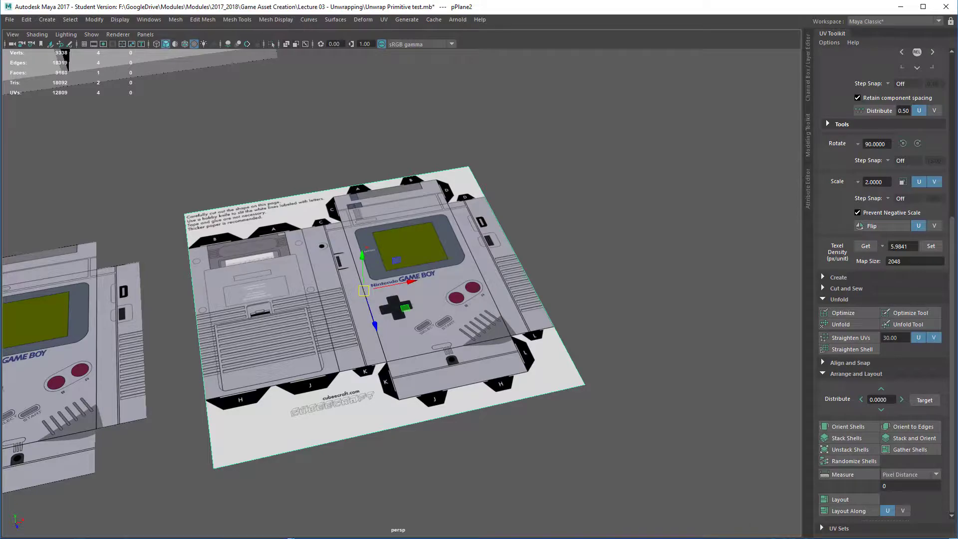
# Switch to Firefox, search Google for "game papercraft" and show the image results.
pyautogui.hotkey('alt', 'Tab')
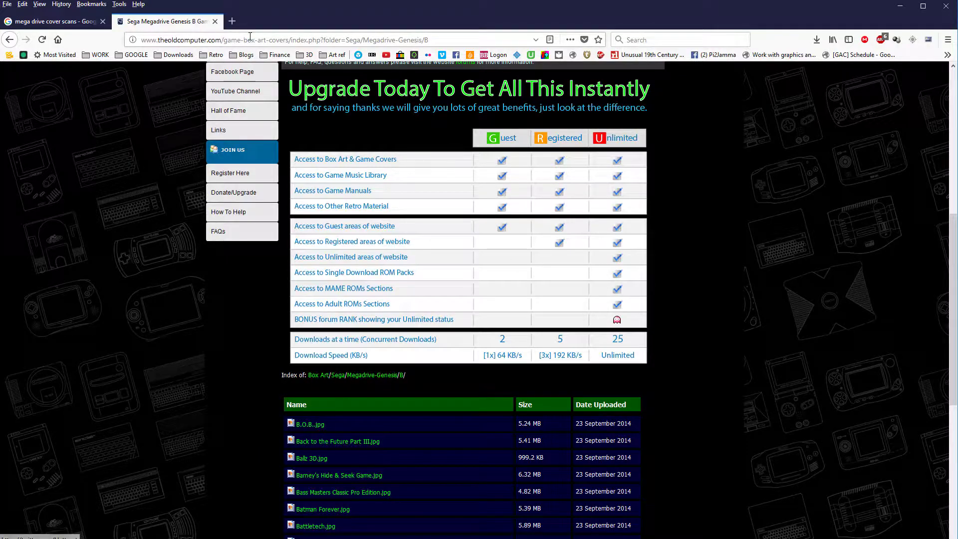
pyautogui.click(637, 38)
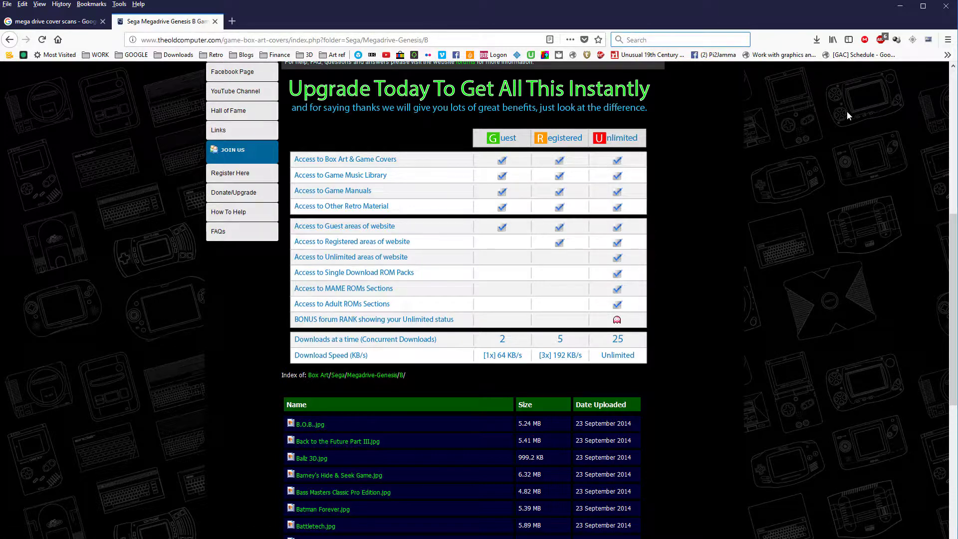
pyautogui.write('game p')
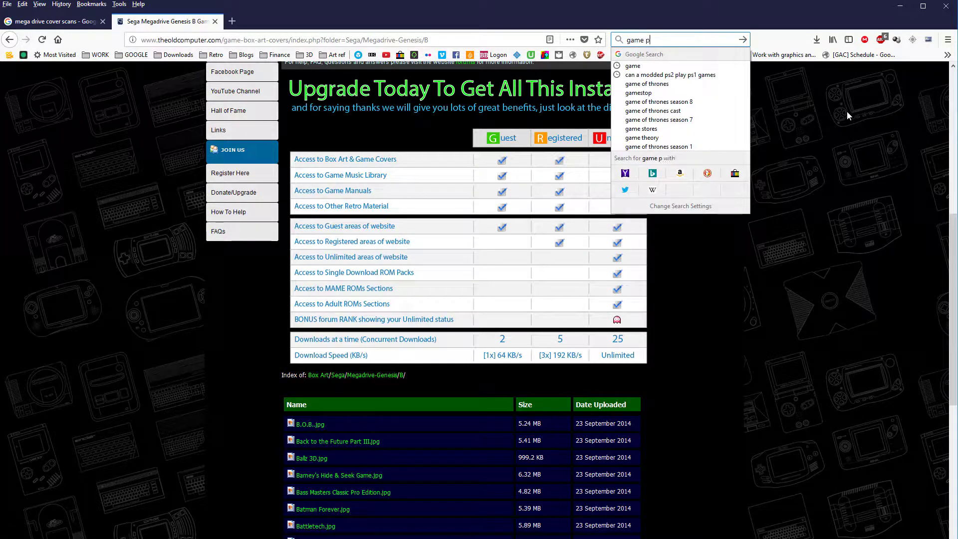
pyautogui.write('apercraft')
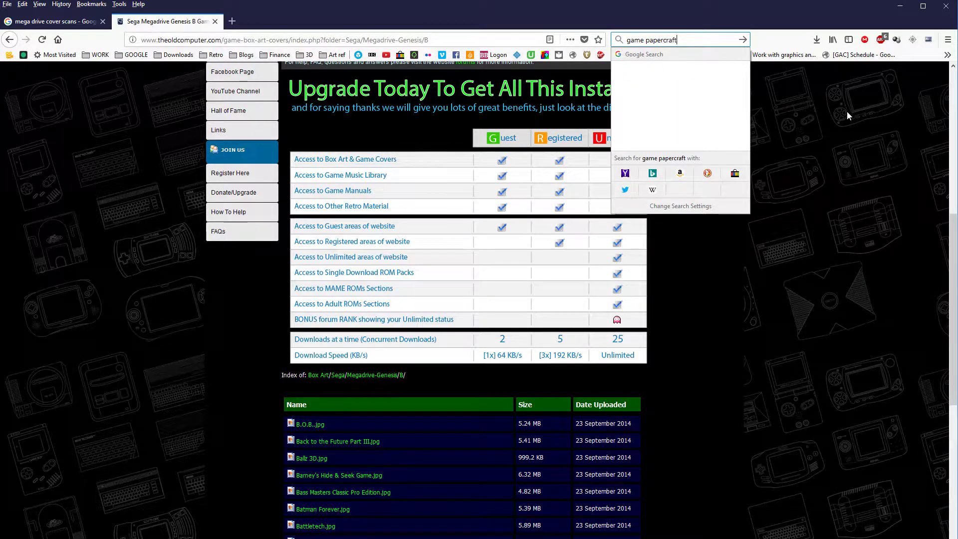
pyautogui.press('Return')
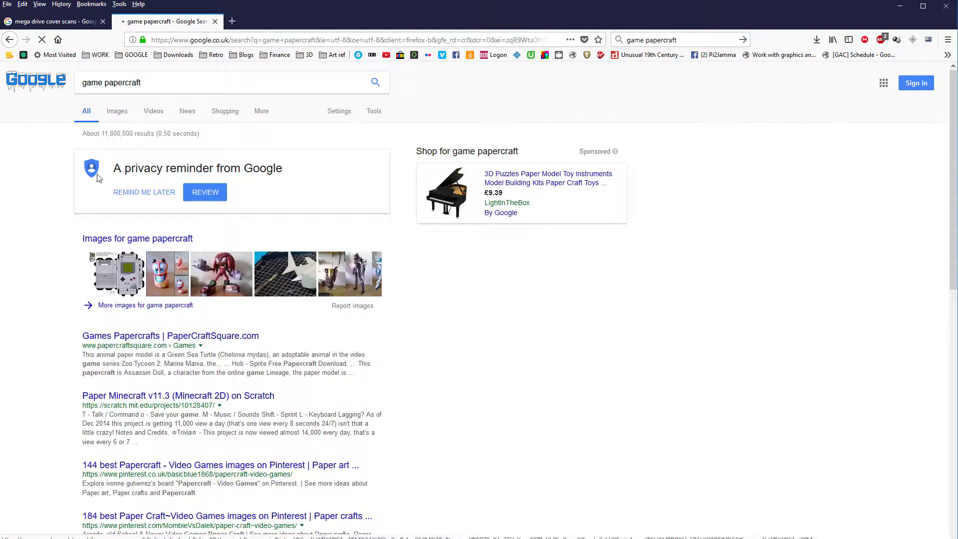
pyautogui.click(118, 240)
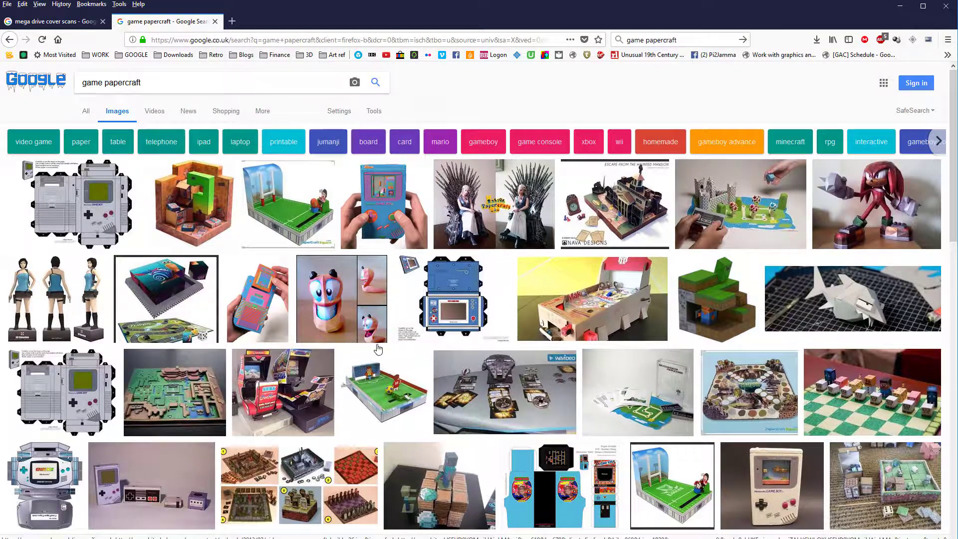
# Browse the image results and preview the Game Boy Advance and red Game Boy Advance SP papercraft templates.
pyautogui.scroll(-2, 140, 433)
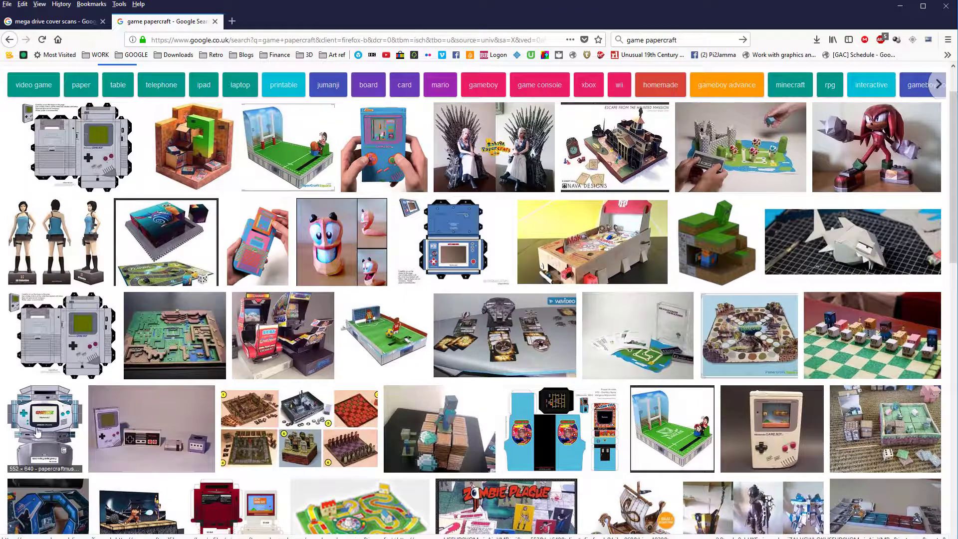
pyautogui.click(36, 432)
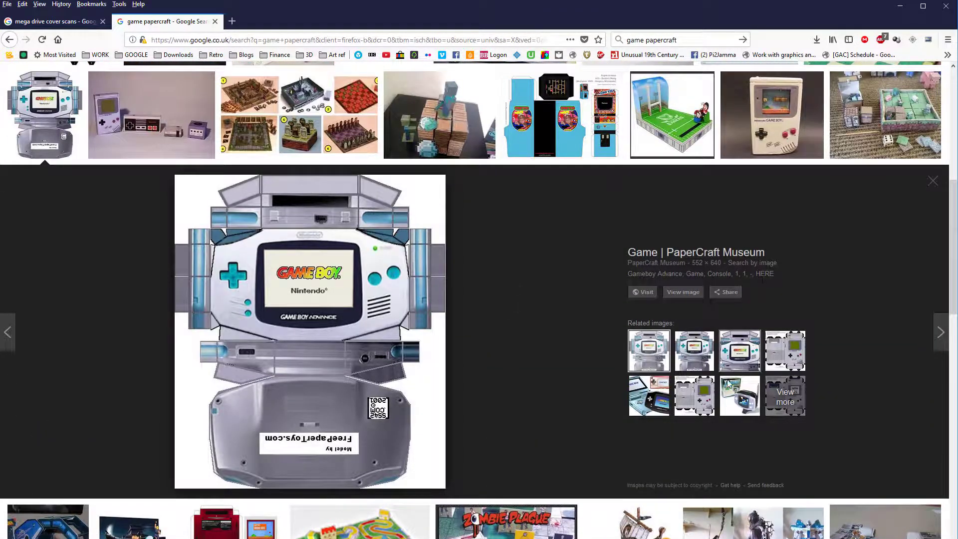
pyautogui.scroll(-5, 298, 349)
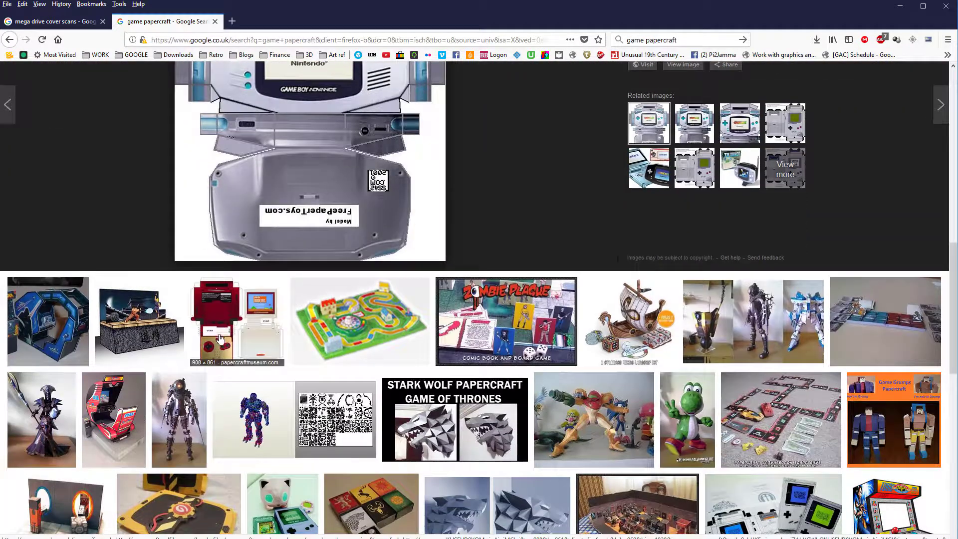
pyautogui.click(220, 339)
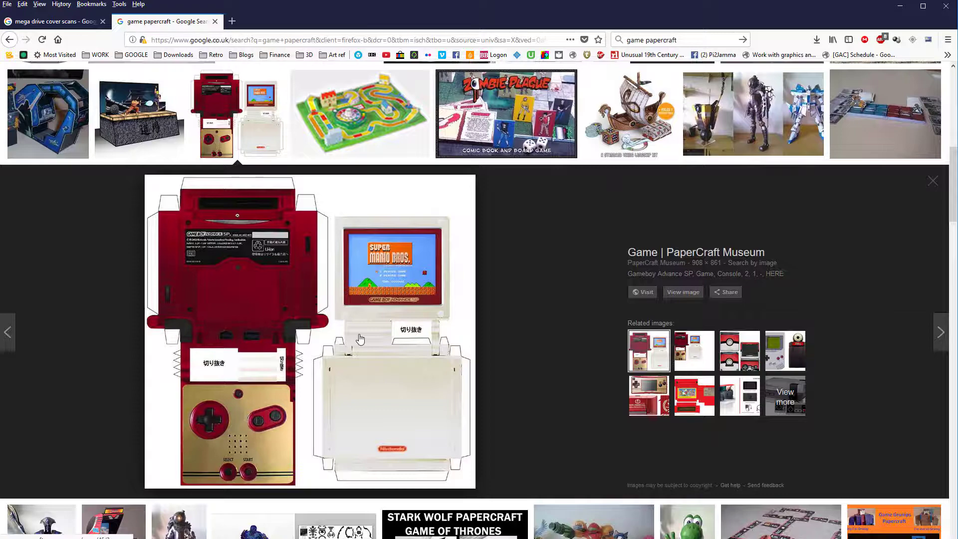
pyautogui.scroll(-3, 360, 341)
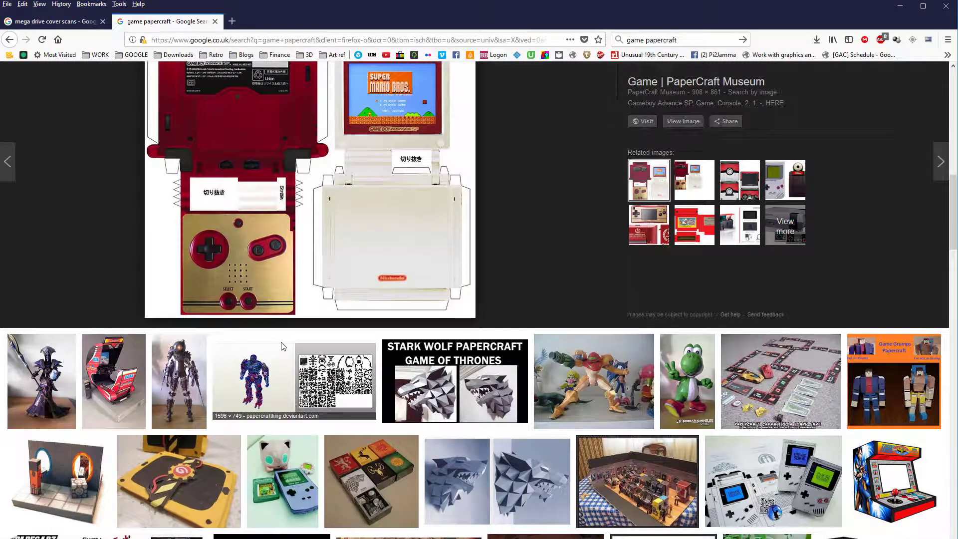
pyautogui.scroll(-3, 280, 347)
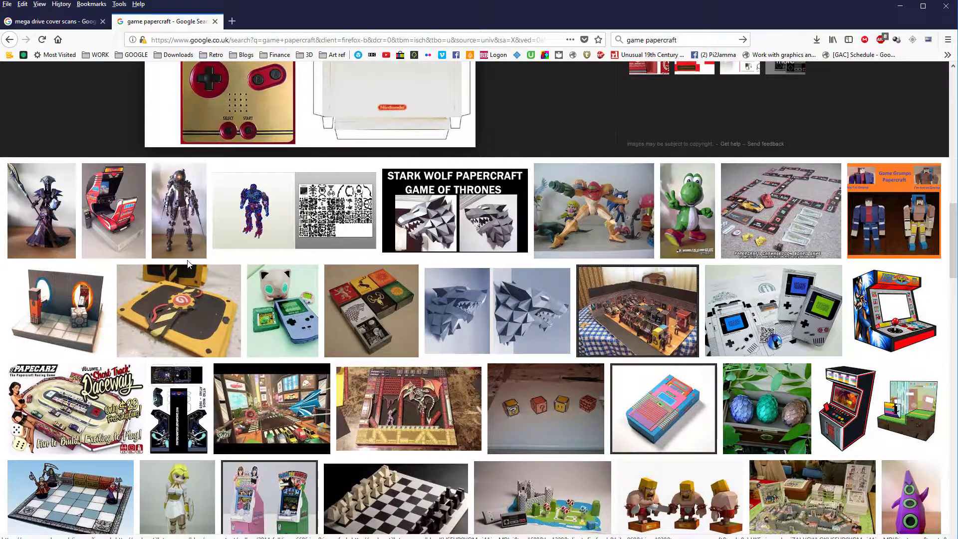
# Change the image search to "papercraft arcade machines" and run it.
pyautogui.scroll(6, 191, 205)
pyautogui.scroll(8, 191, 205)
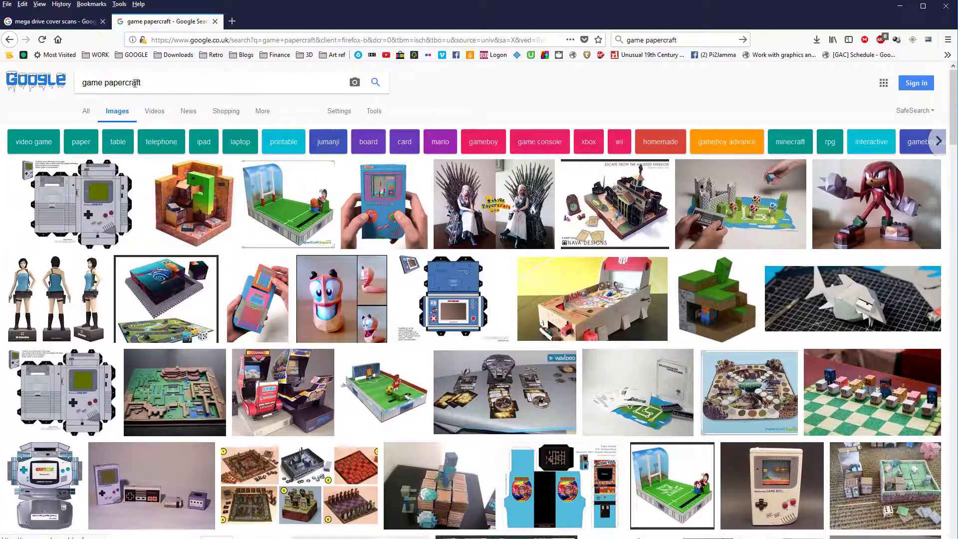
pyautogui.click(161, 88)
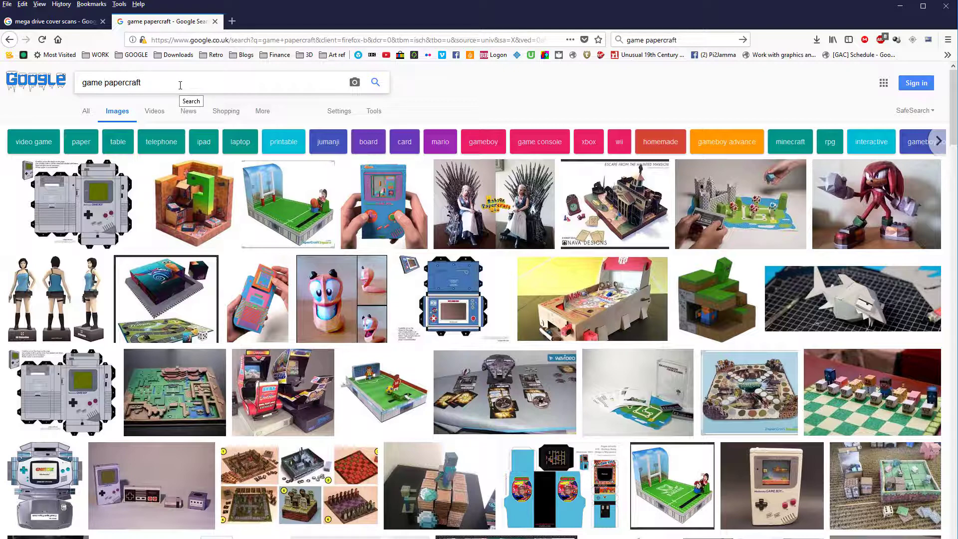
pyautogui.hotkey('ctrl', 'Left')
pyautogui.press('BackSpace')
pyautogui.press('BackSpace')
pyautogui.press('BackSpace')
pyautogui.press('BackSpace')
pyautogui.press('BackSpace')
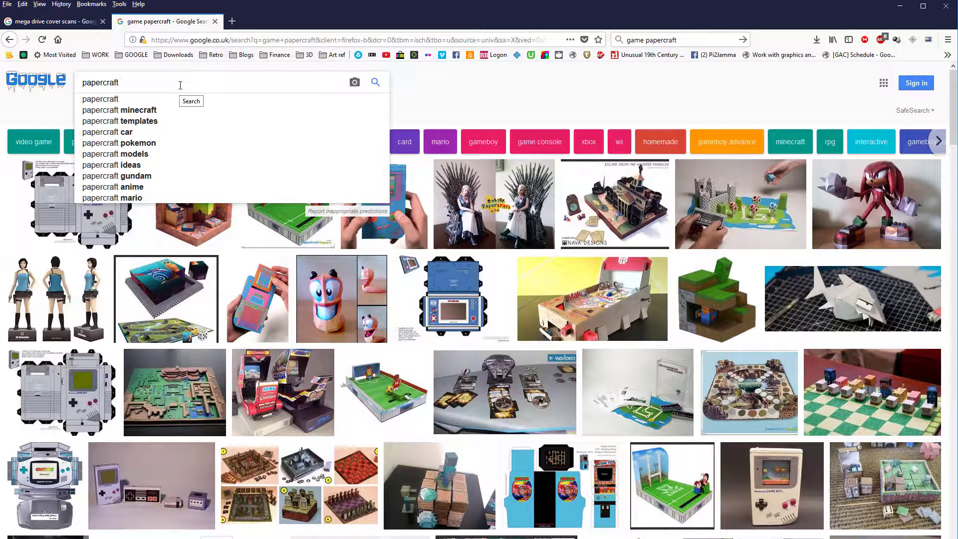
pyautogui.write('arcade')
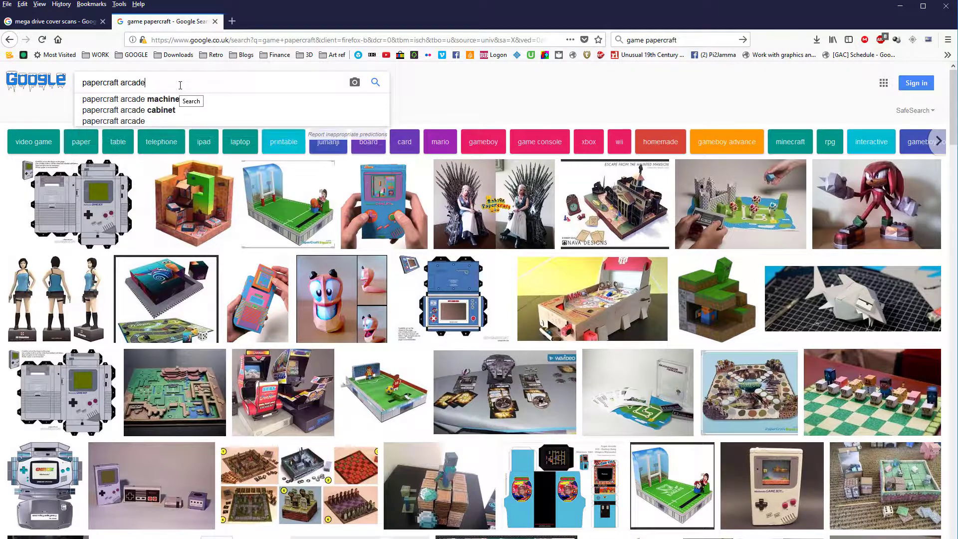
pyautogui.write(' machines')
pyautogui.press('Return')
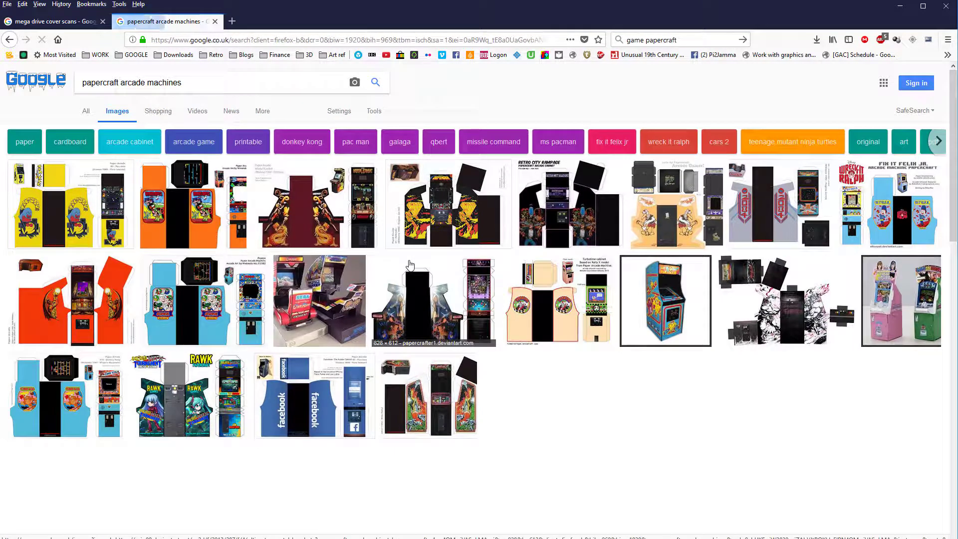
# Preview the blue Popeye and orange Satan's Hollow arcade cabinet templates.
pyautogui.click(211, 302)
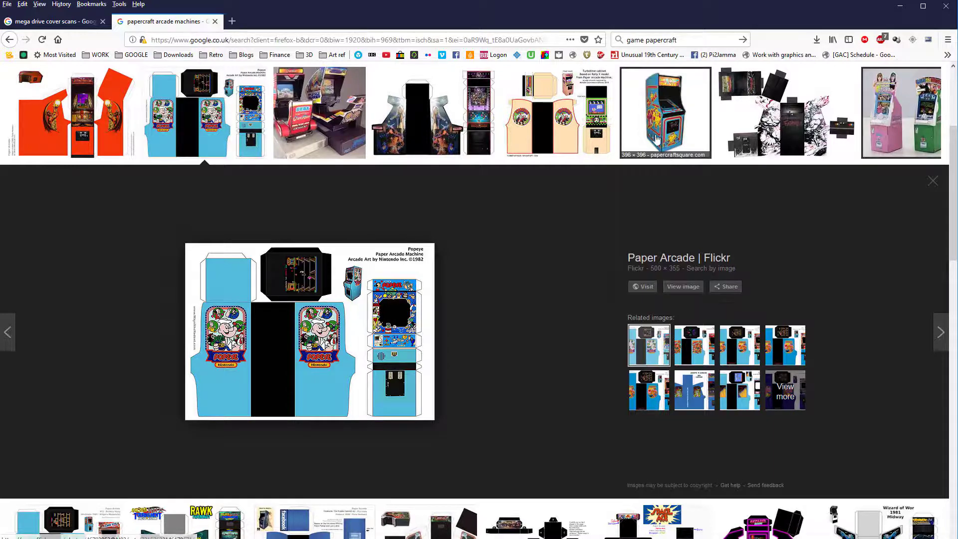
pyautogui.click(102, 133)
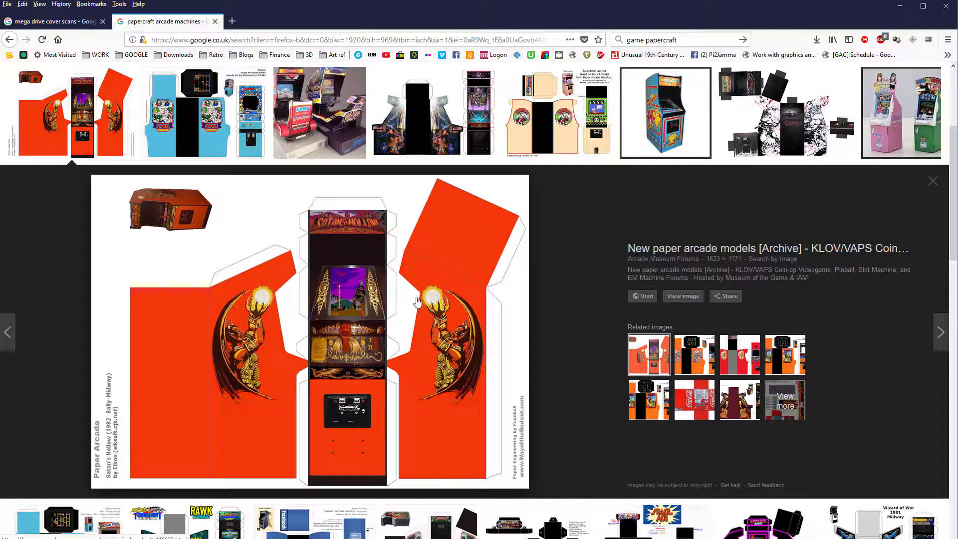
pyautogui.scroll(4, 499, 439)
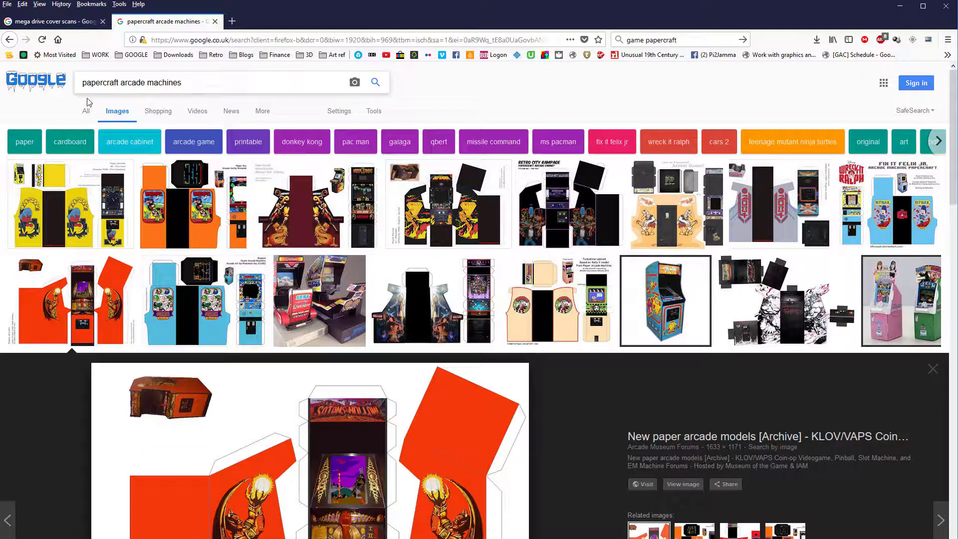
# Replace "arcade machines" in the query to search images for "papercraft pool table".
pyautogui.moveTo(121, 83); pyautogui.dragTo(448, 83)
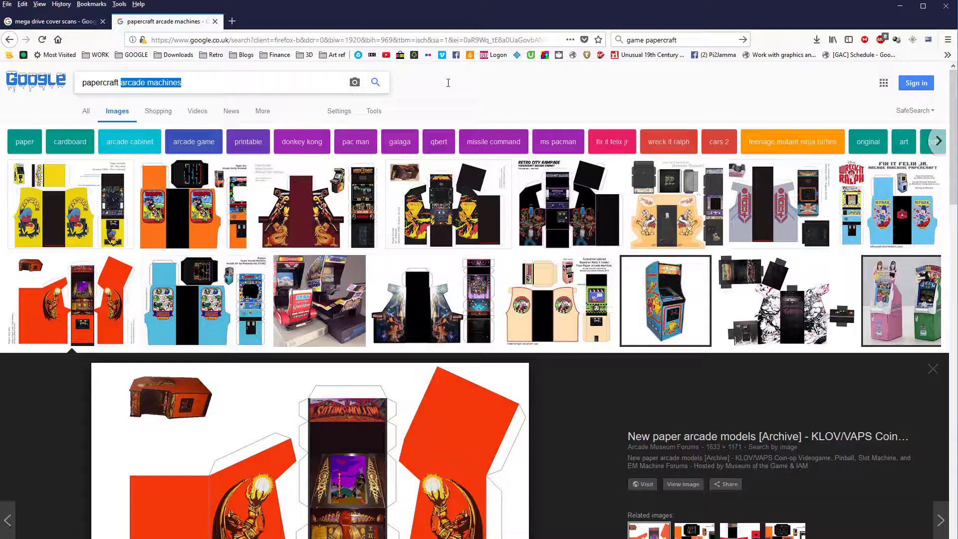
pyautogui.write('poo')
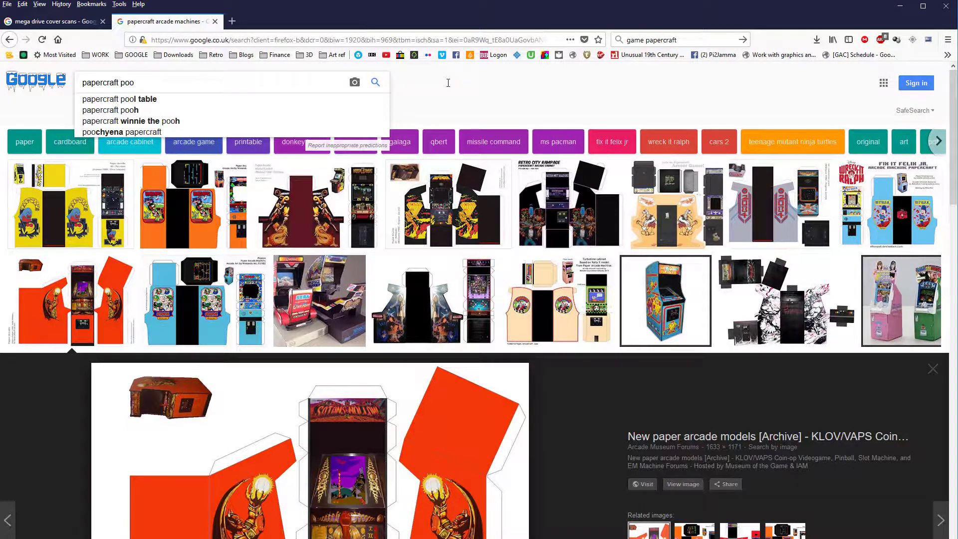
pyautogui.press('Down')
pyautogui.press('Return')
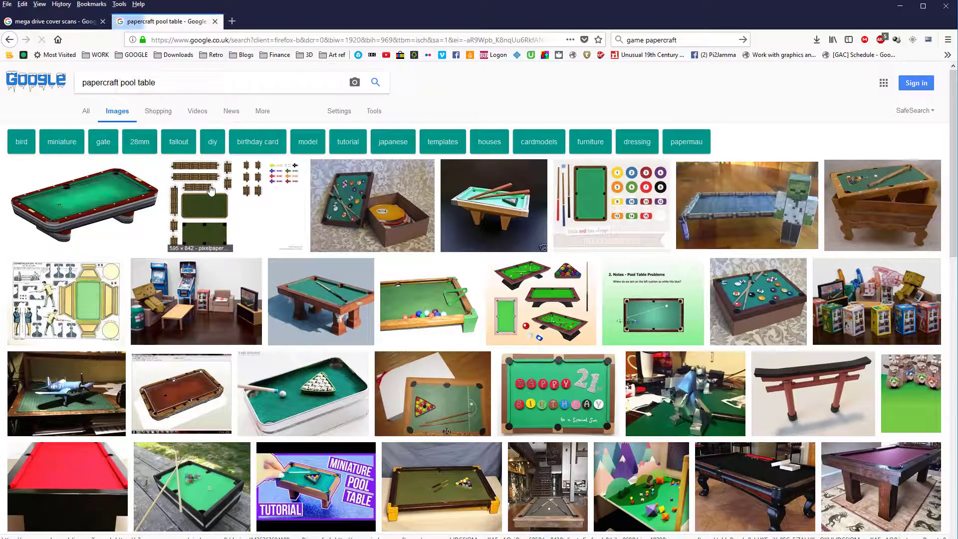
# Preview the Pixel Papercraft pool table template and look through the remaining pool table images.
pyautogui.click(210, 189)
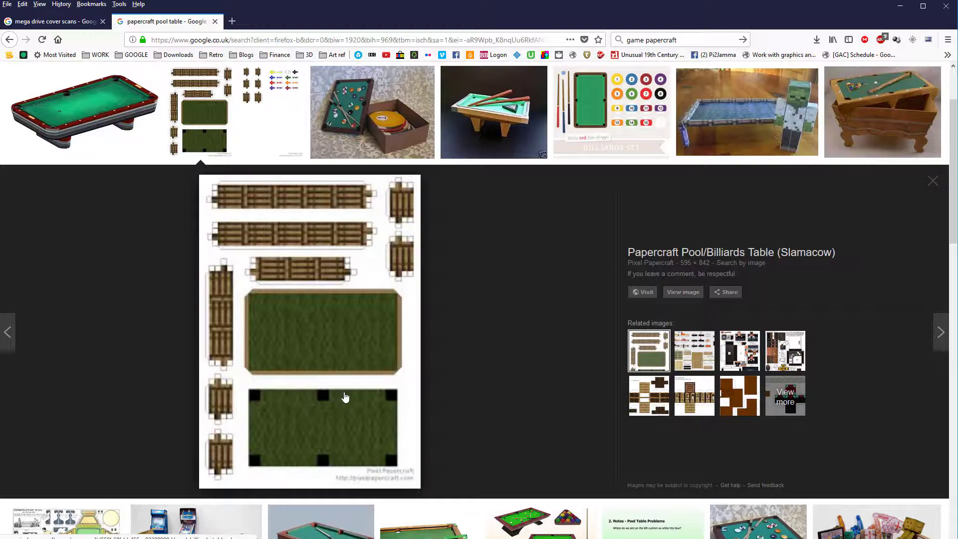
pyautogui.scroll(-5, 318, 466)
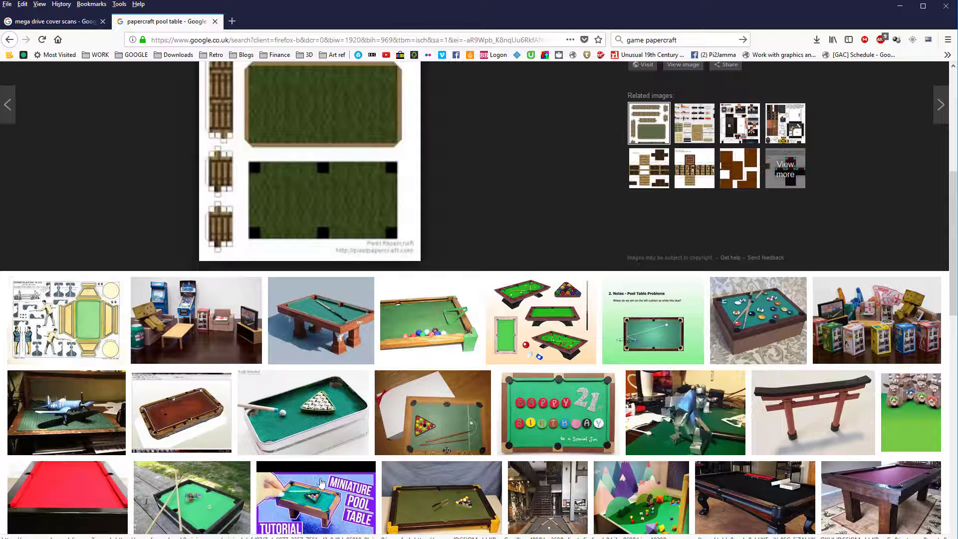
pyautogui.scroll(-4, 341, 470)
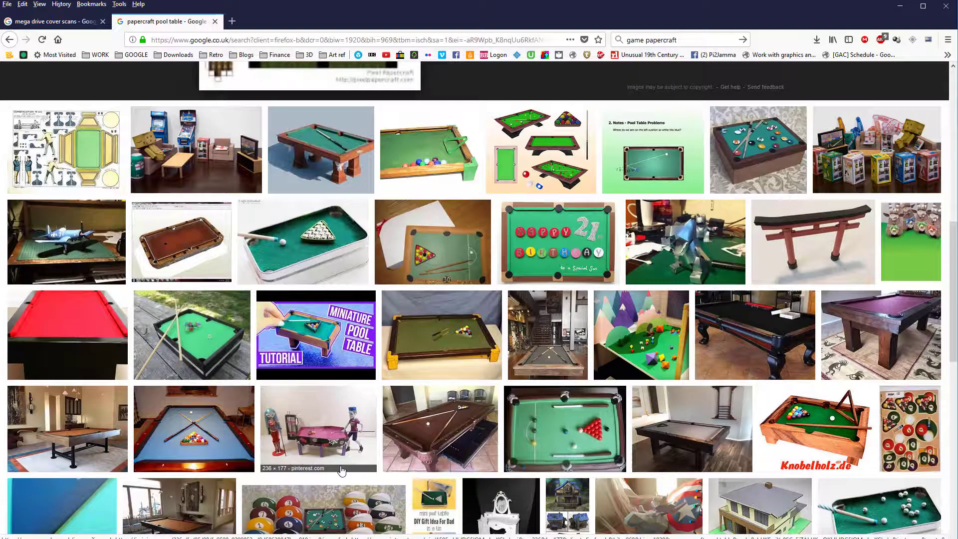
pyautogui.scroll(-1, 129, 413)
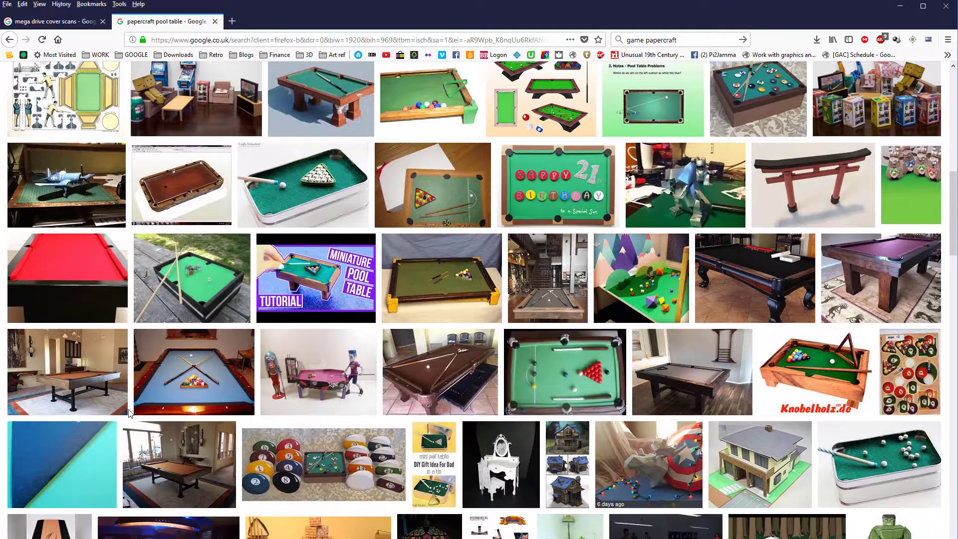
pyautogui.scroll(5, 129, 413)
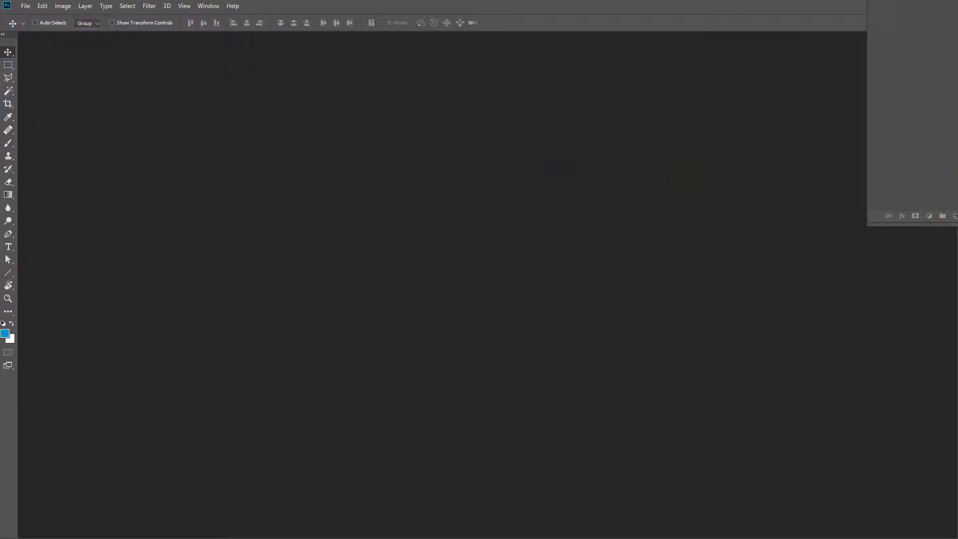
# Open GB.jpg from the Lecture 03 - Unwrapping folder in Photoshop and float it in its own window.
pyautogui.hotkey('alt', 'Tab')
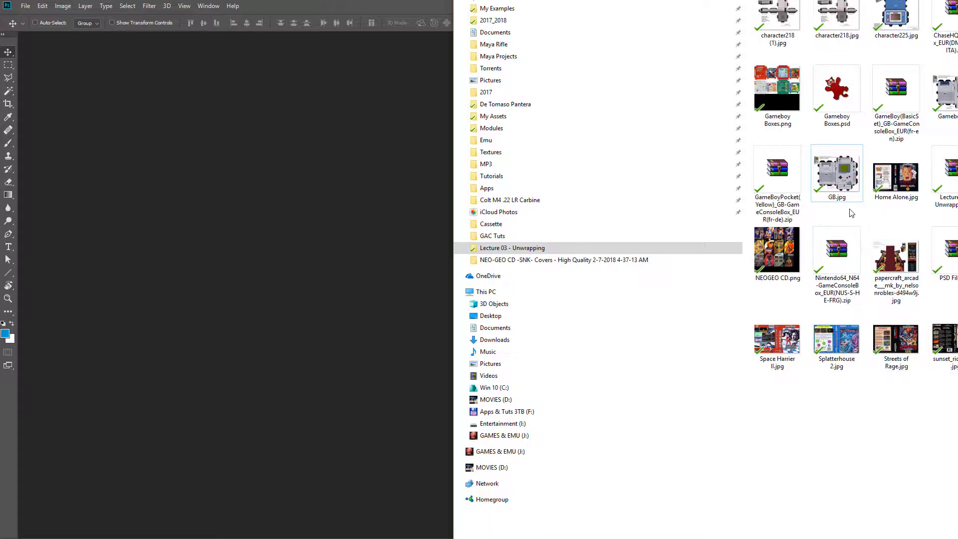
pyautogui.moveTo(843, 184); pyautogui.dragTo(223, 258)
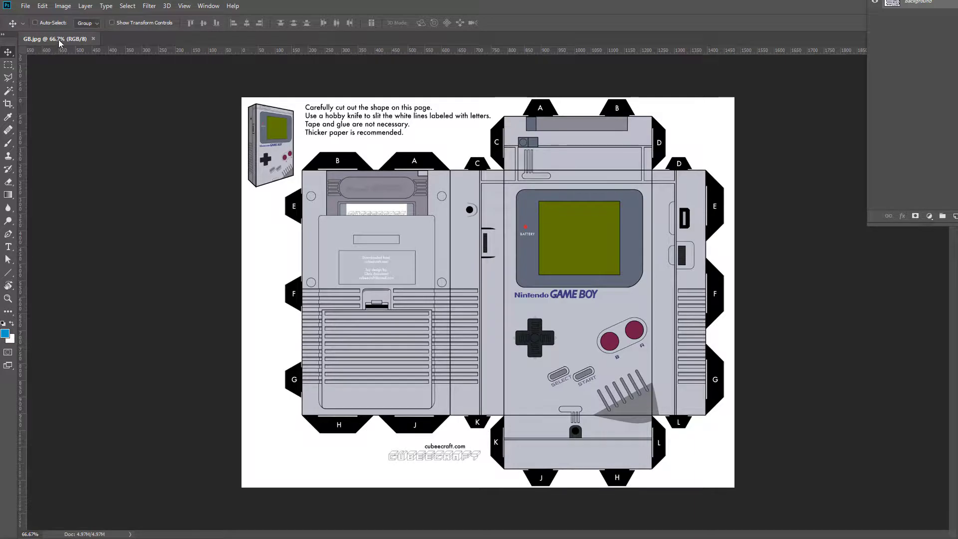
pyautogui.moveTo(60, 42); pyautogui.dragTo(365, 92)
# Create a new document 1024 pixels wide and 1024 pixels high with a white background.
pyautogui.click(30, 8)
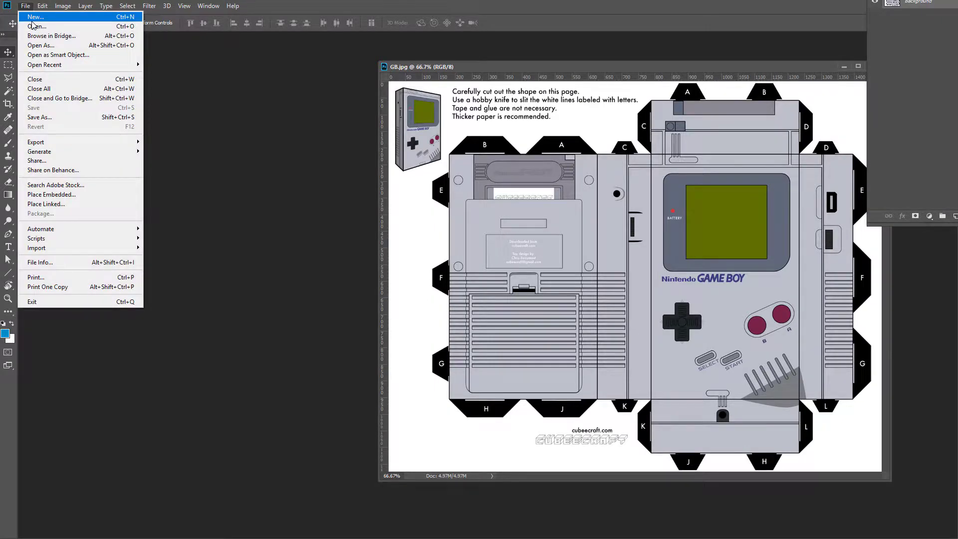
pyautogui.click(31, 19)
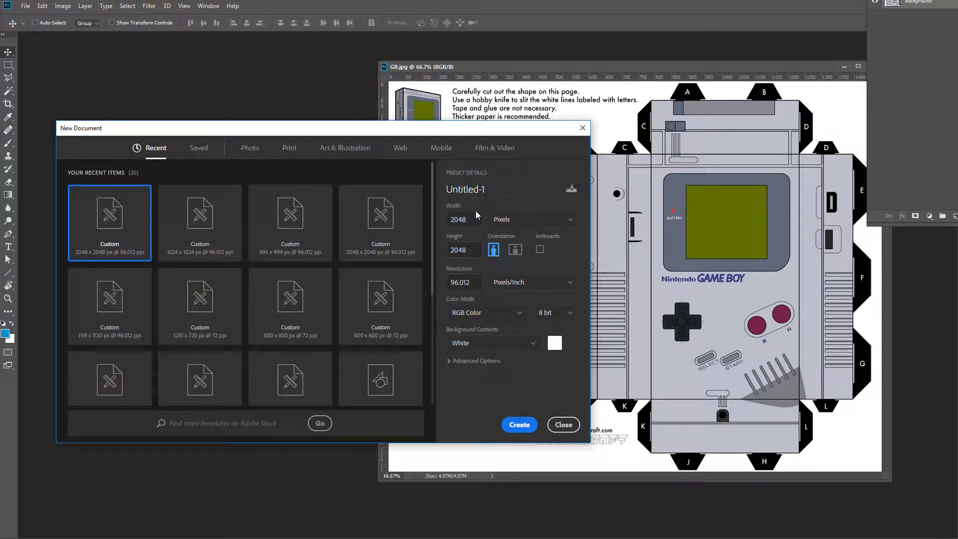
pyautogui.doubleClick(475, 218)
pyautogui.write('1024')
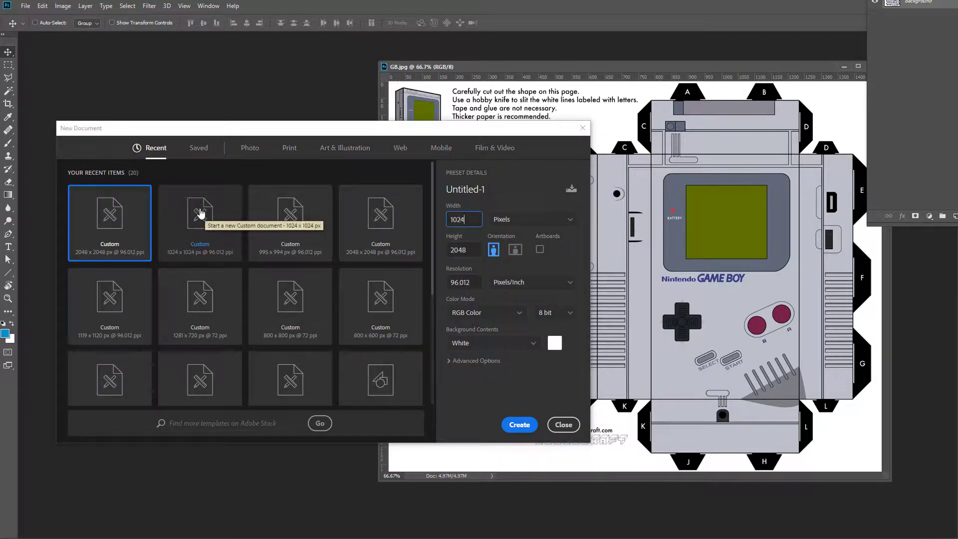
pyautogui.press('Tab')
pyautogui.write('10')
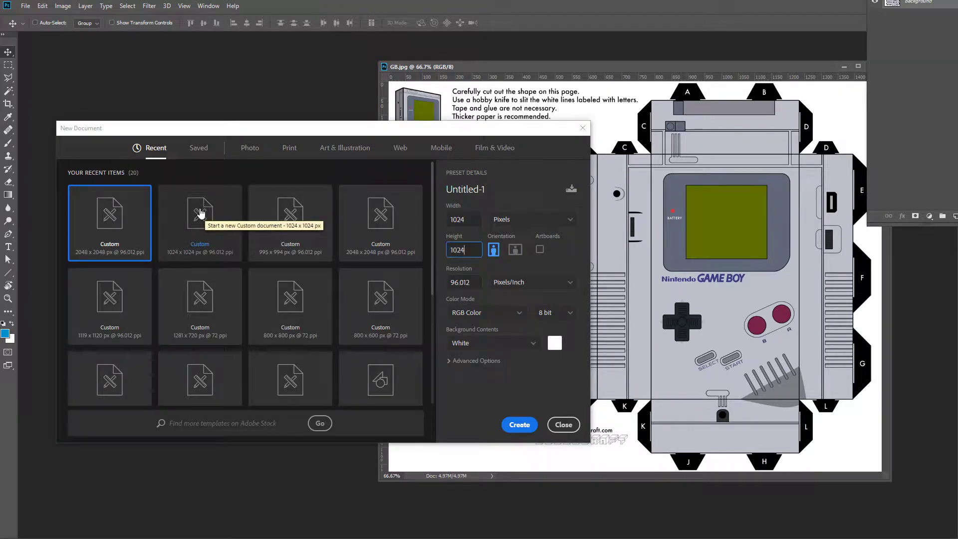
pyautogui.click(522, 424)
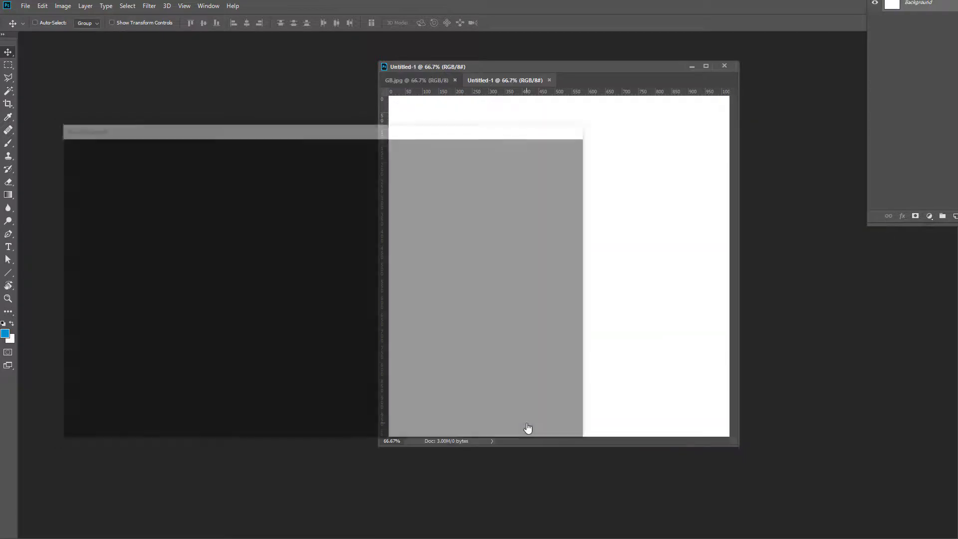
# Float the blank document separately, copy the Game Boy template into it as a layer, and enlarge its window.
pyautogui.moveTo(513, 80); pyautogui.dragTo(148, 102)
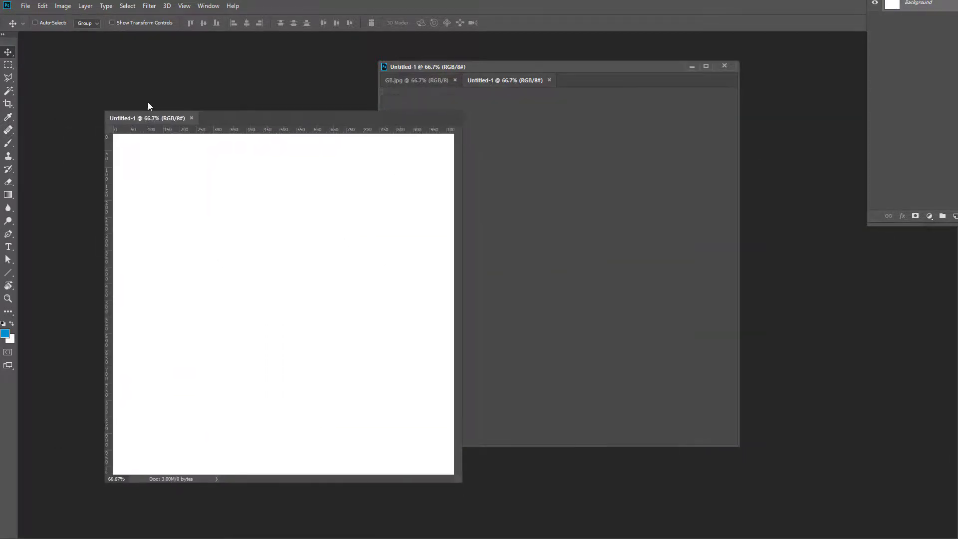
pyautogui.moveTo(592, 285); pyautogui.dragTo(197, 284)
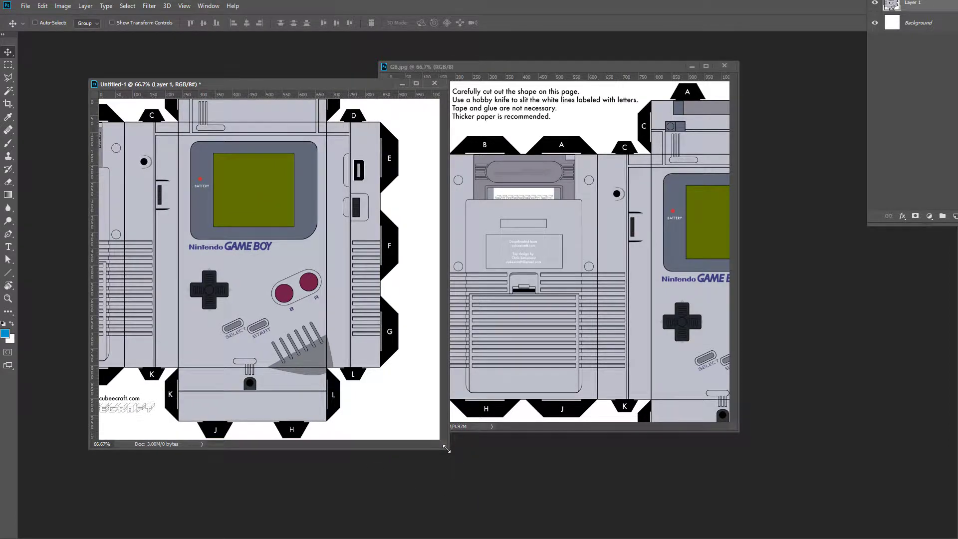
pyautogui.moveTo(447, 449); pyautogui.dragTo(469, 440)
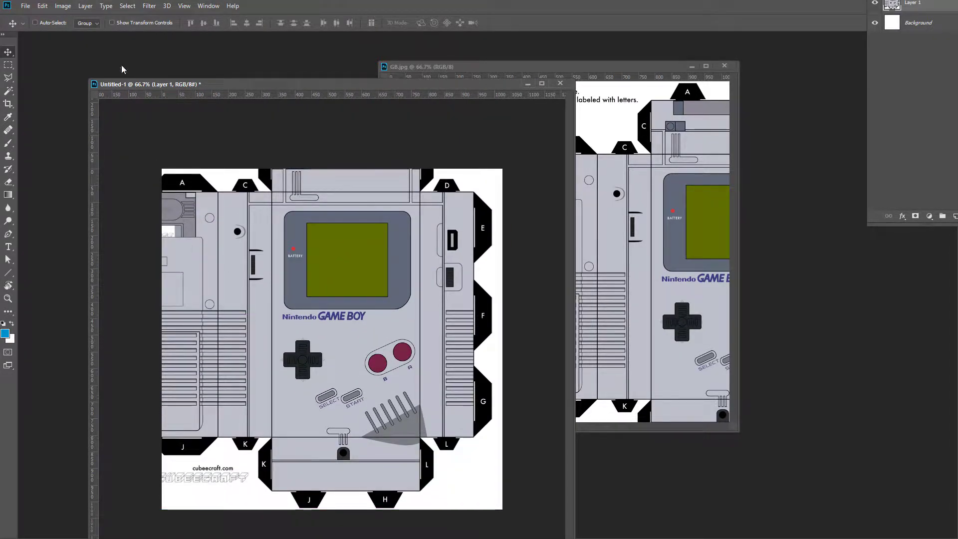
# Scale the template layer to about 84% so the Game Boy artwork spans the canvas width, and check its edge up close.
pyautogui.click(43, 5)
pyautogui.moveTo(100, 225)
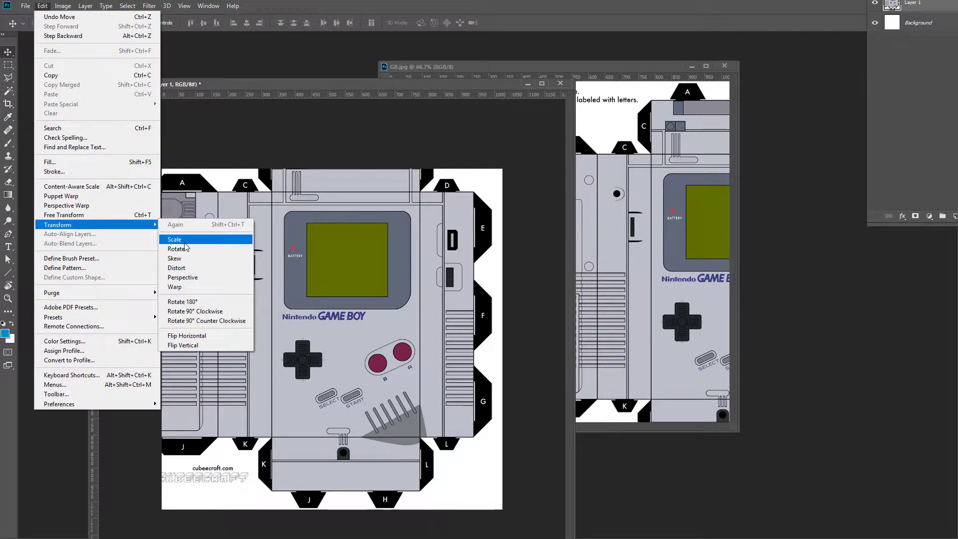
pyautogui.click(175, 240)
pyautogui.keyDown('shift'); pyautogui.moveTo(502, 120); pyautogui.dragTo(323, 270); pyautogui.keyUp('shift')
pyautogui.moveTo(272, 335); pyautogui.dragTo(375, 252)
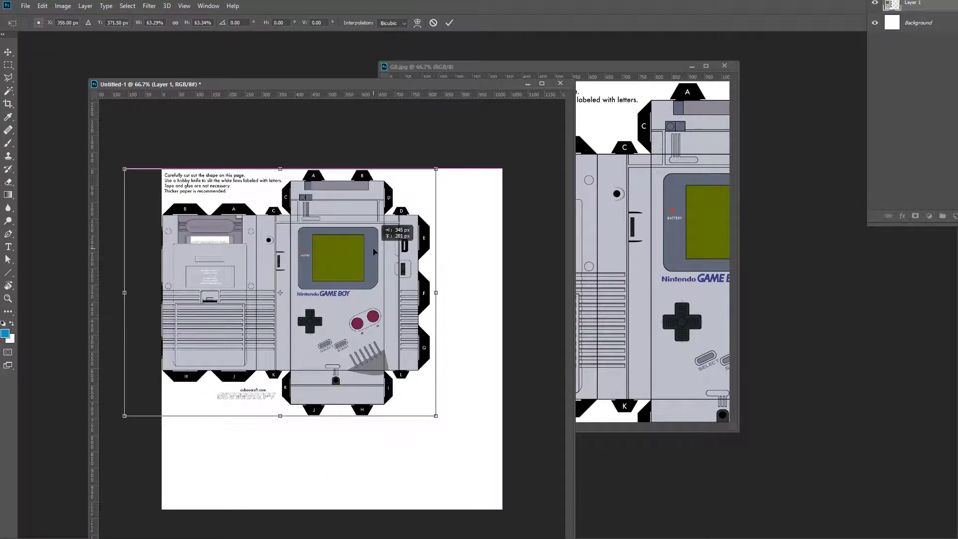
pyautogui.moveTo(440, 416); pyautogui.dragTo(525, 487)
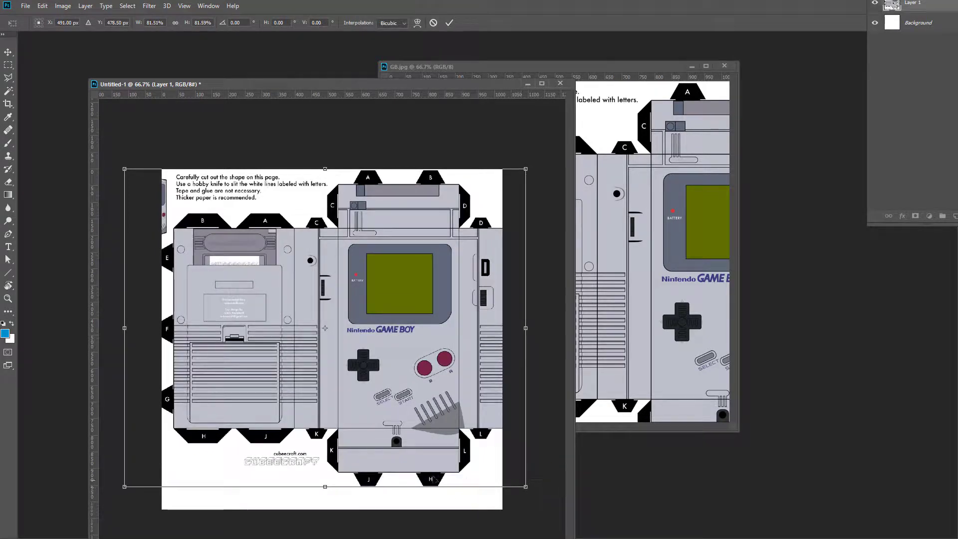
pyautogui.moveTo(124, 488)
pyautogui.mouseDown()
pyautogui.moveTo(112, 497)
pyautogui.moveTo(118, 502)
pyautogui.mouseUp()
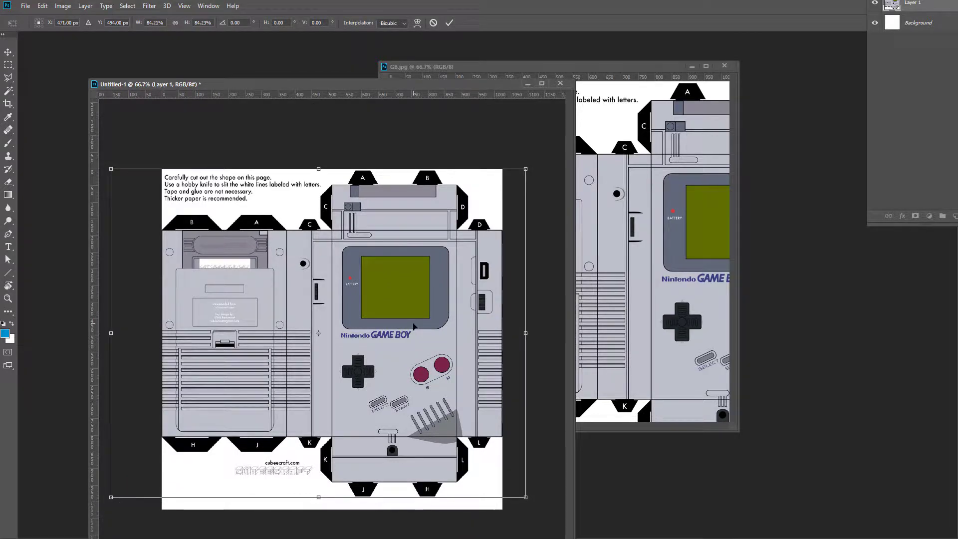
pyautogui.press('Return')
pyautogui.press('z')
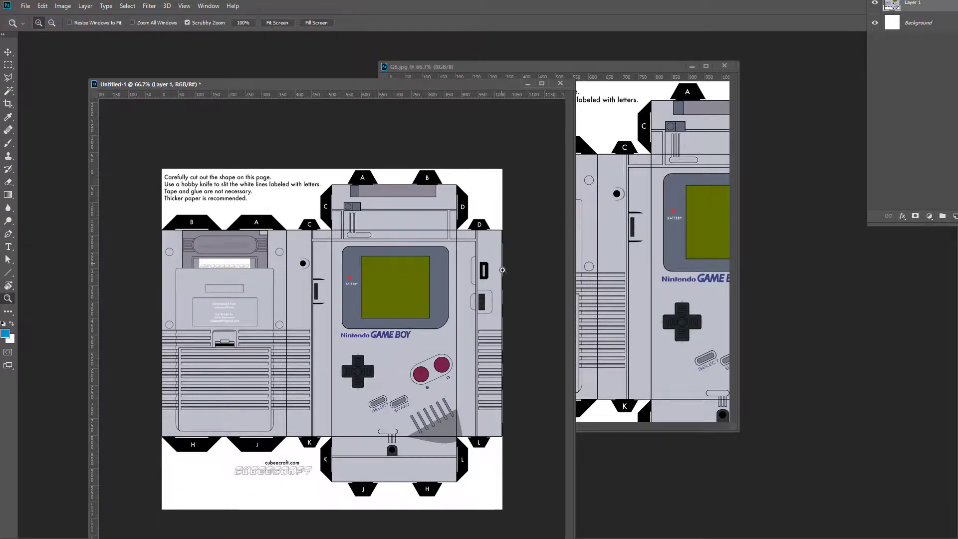
pyautogui.click(461, 274)
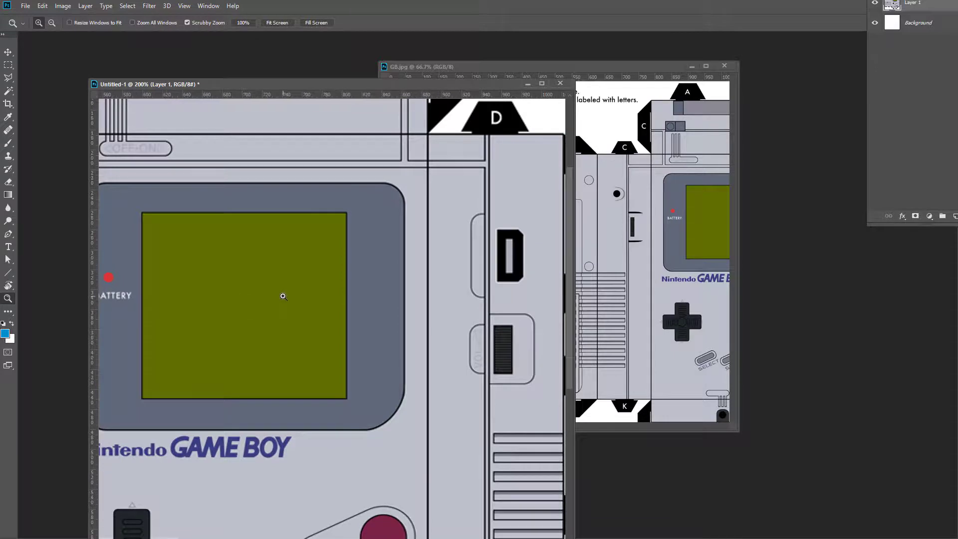
pyautogui.keyDown('alt'); pyautogui.click(299, 291); pyautogui.keyUp('alt')
pyautogui.keyDown('alt'); pyautogui.click(299, 290); pyautogui.keyUp('alt')
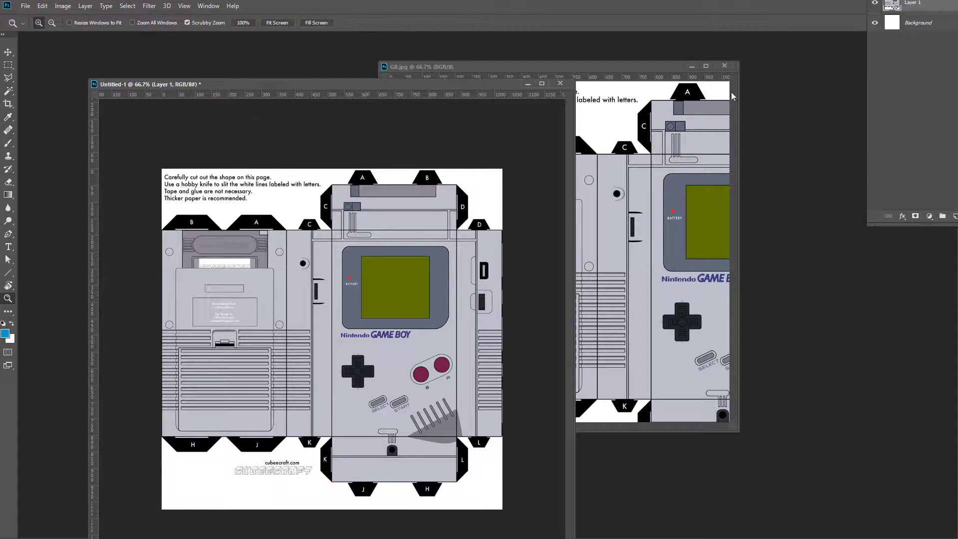
# Switch to the Lecture 03 - Unwrapping folder and look at the 1024 GAMEBOY.png texture file.
pyautogui.hotkey('alt', 'Tab')
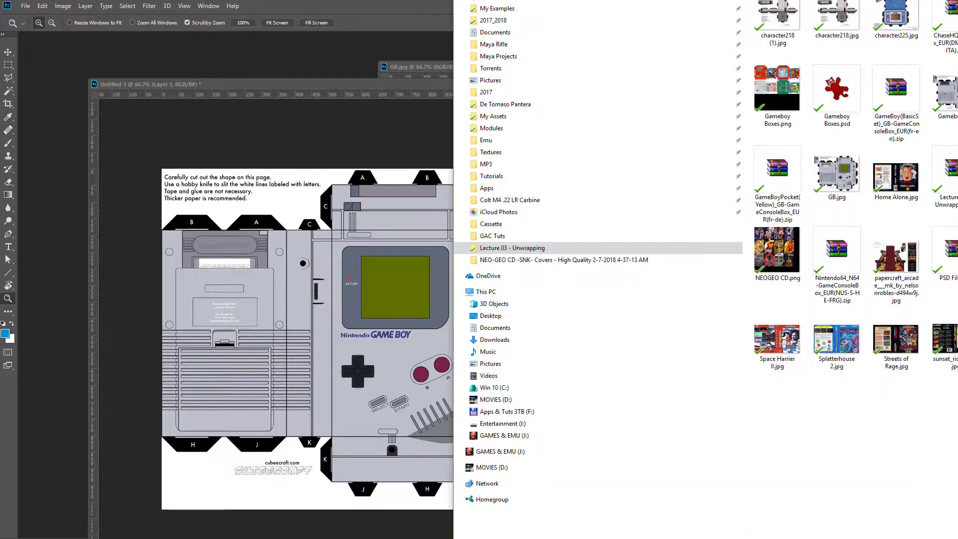
pyautogui.moveTo(829, 0); pyautogui.dragTo(234, 100)
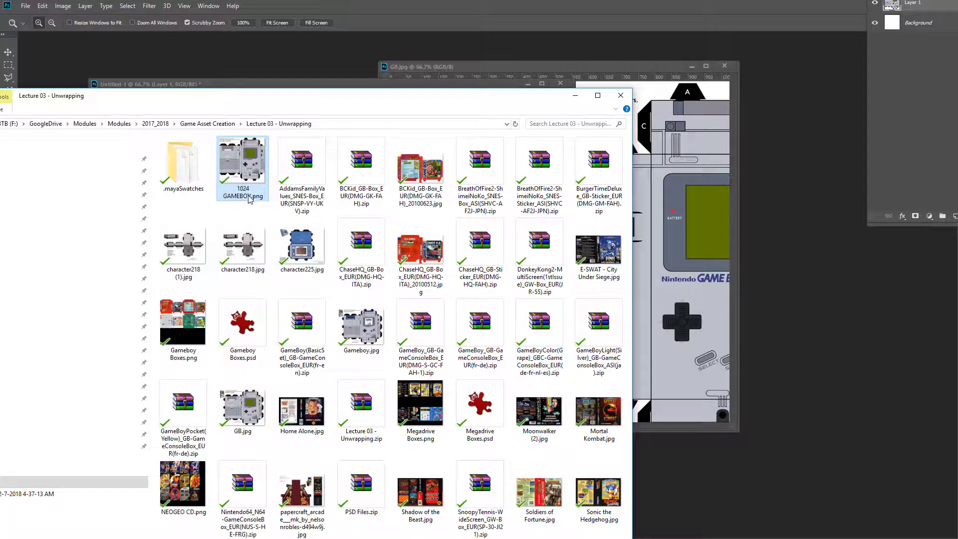
pyautogui.click(576, 95)
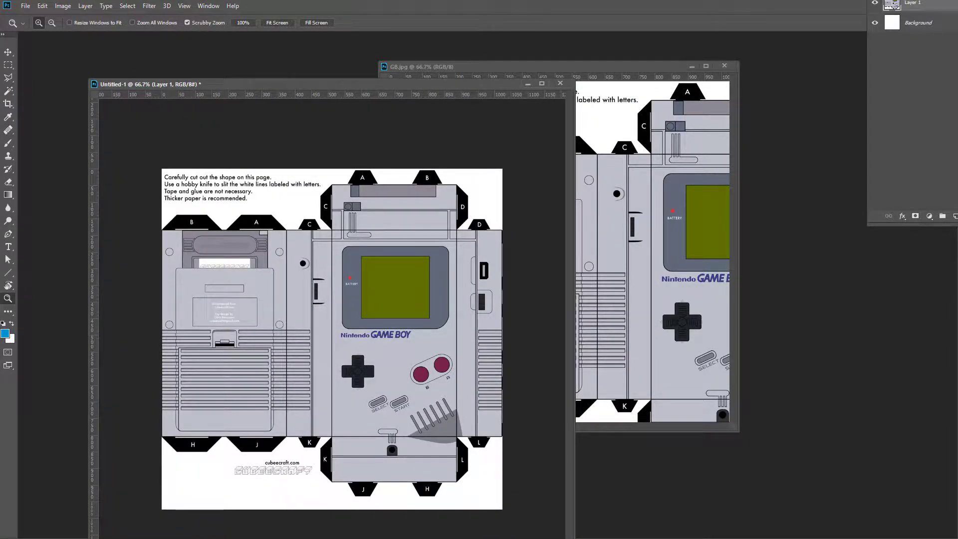
# Switch to the Maya scene and deselect the plane textured with the Game Boy template.
pyautogui.hotkey('alt', 'Tab')
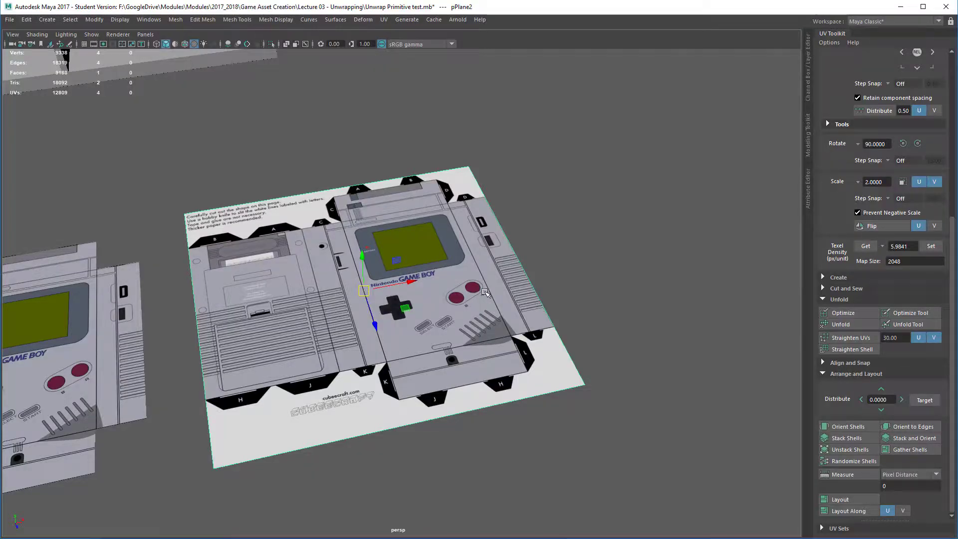
pyautogui.keyDown('alt'); pyautogui.moveTo(486, 297); pyautogui.dragTo(471, 214, button='right'); pyautogui.keyUp('alt')
pyautogui.keyDown('alt'); pyautogui.moveTo(471, 215); pyautogui.dragTo(369, 381); pyautogui.keyUp('alt')
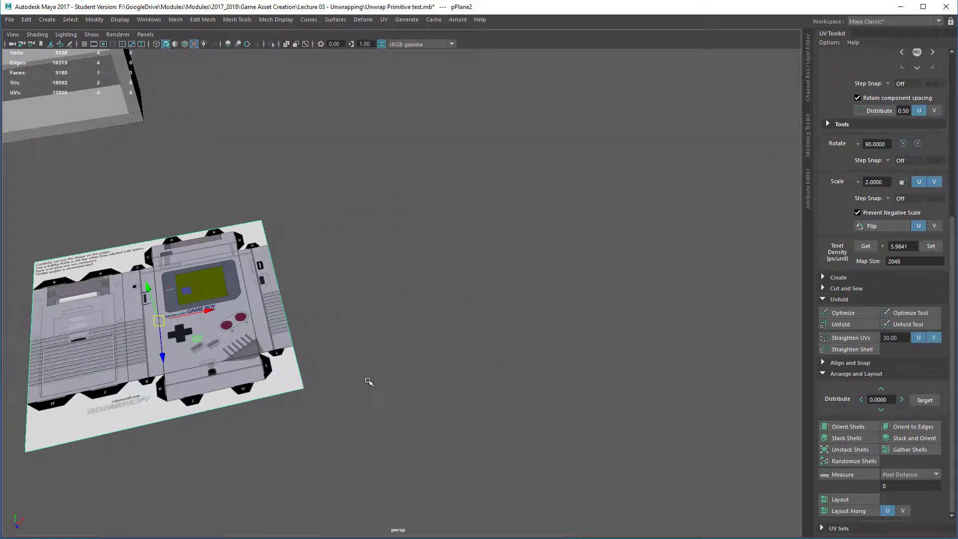
pyautogui.click(446, 374)
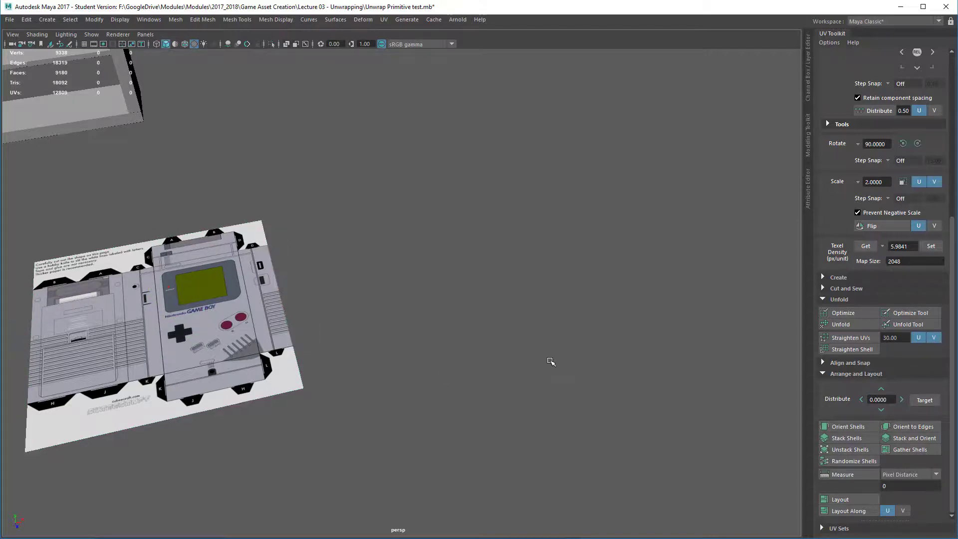
# Create a 1000 by 1000 polygon plane with one width division and one height division.
pyautogui.scroll(-6, 430, 206)
pyautogui.keyDown('alt'); pyautogui.moveTo(473, 327); pyautogui.dragTo(387, 373, button='middle'); pyautogui.keyUp('alt')
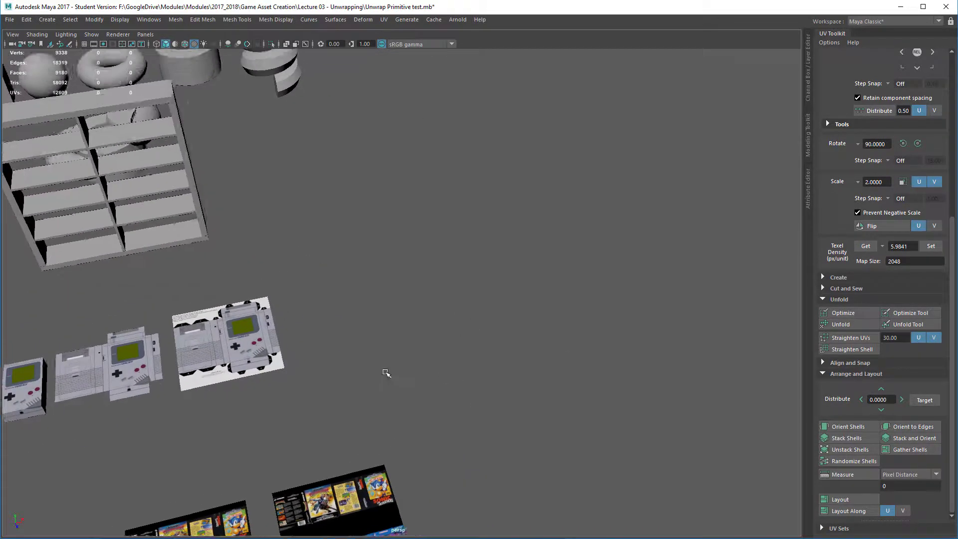
pyautogui.scroll(-2, 447, 309)
pyautogui.keyDown('alt'); pyautogui.moveTo(447, 309); pyautogui.dragTo(373, 378, button='middle'); pyautogui.keyUp('alt')
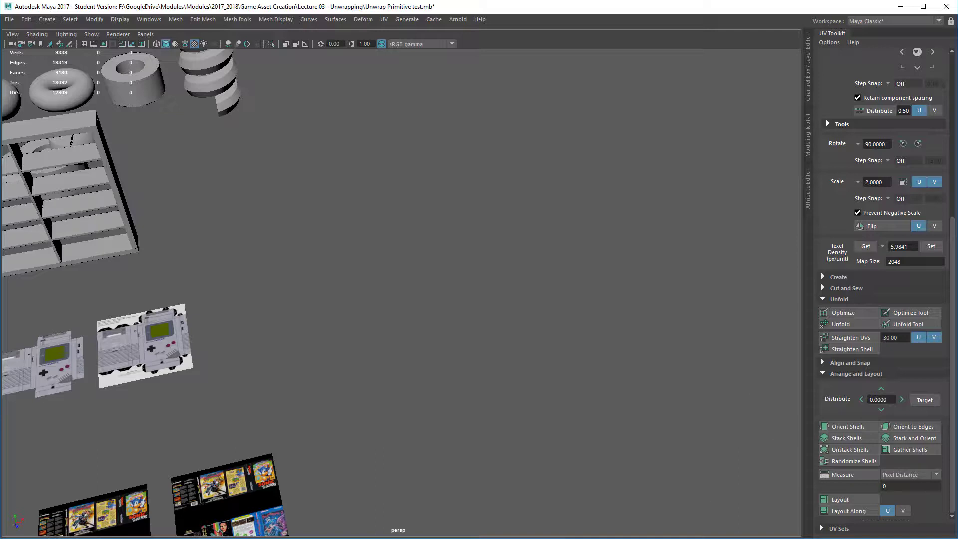
pyautogui.keyDown('alt'); pyautogui.moveTo(448, 339); pyautogui.dragTo(303, 357, button='middle'); pyautogui.keyUp('alt')
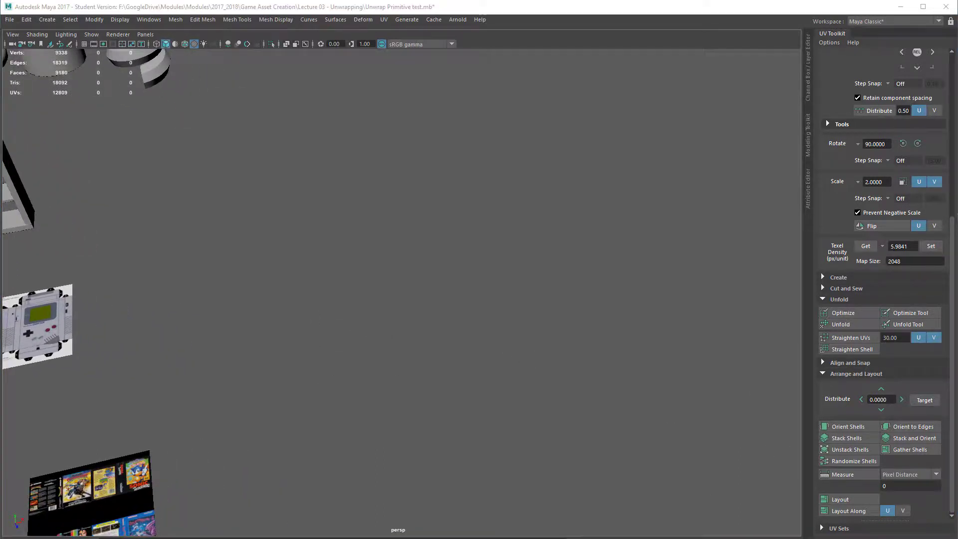
pyautogui.scroll(1, 434, 340)
pyautogui.keyDown('alt'); pyautogui.moveTo(436, 342); pyautogui.dragTo(448, 345, button='middle'); pyautogui.keyUp('alt')
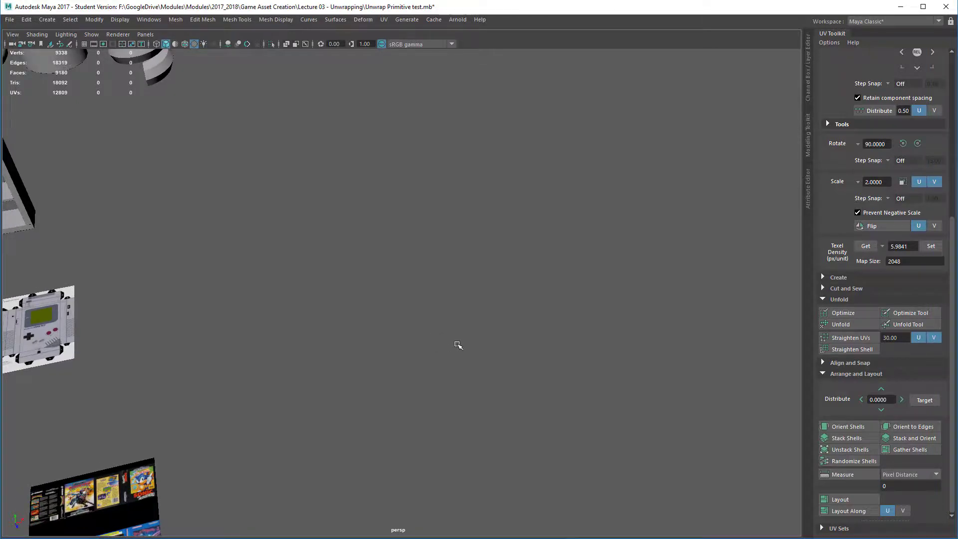
pyautogui.keyDown('shift'); pyautogui.moveTo(523, 307); pyautogui.dragTo(499, 293, button='right'); pyautogui.keyUp('shift')
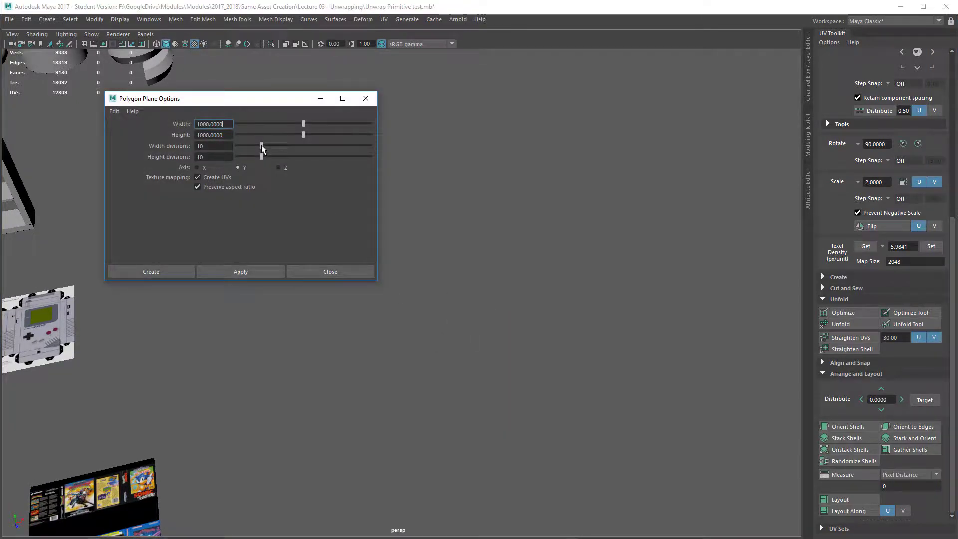
pyautogui.moveTo(262, 145); pyautogui.dragTo(147, 169)
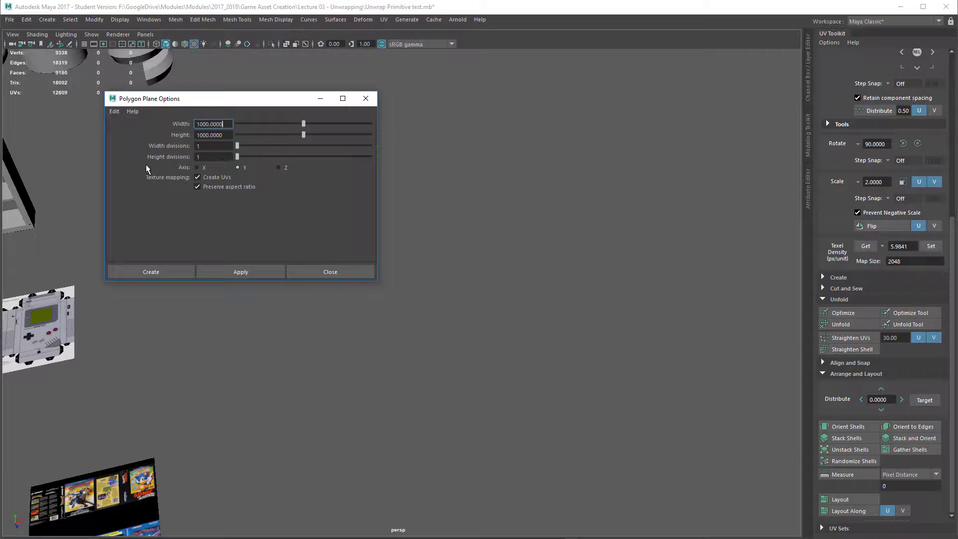
pyautogui.click(167, 272)
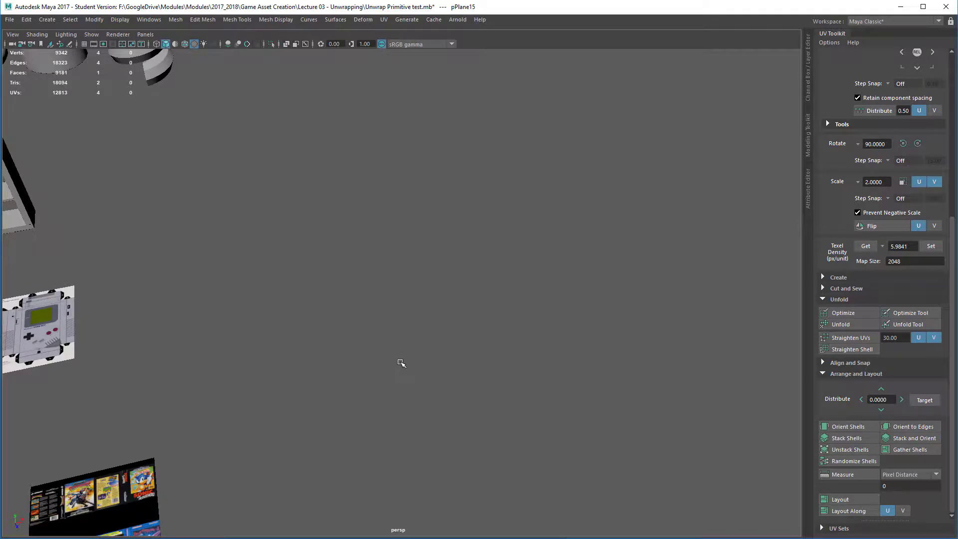
# Move the new plane along X into the empty area past the spiral, clear of the primitives.
pyautogui.press('f')
pyautogui.scroll(-6, 509, 385)
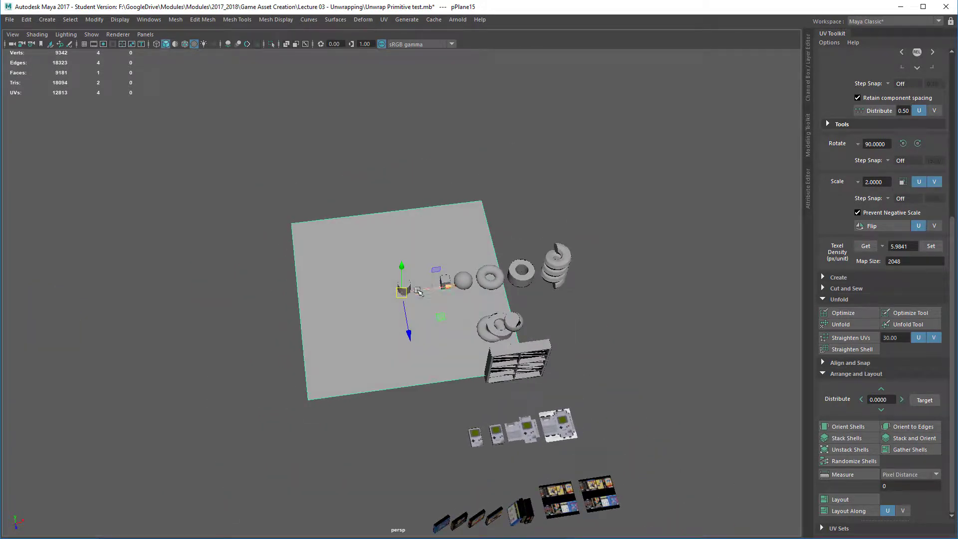
pyautogui.moveTo(421, 291); pyautogui.dragTo(642, 262)
pyautogui.keyDown('alt'); pyautogui.moveTo(644, 262); pyautogui.dragTo(295, 294, button='middle'); pyautogui.keyUp('alt')
pyautogui.moveTo(297, 295); pyautogui.dragTo(388, 284)
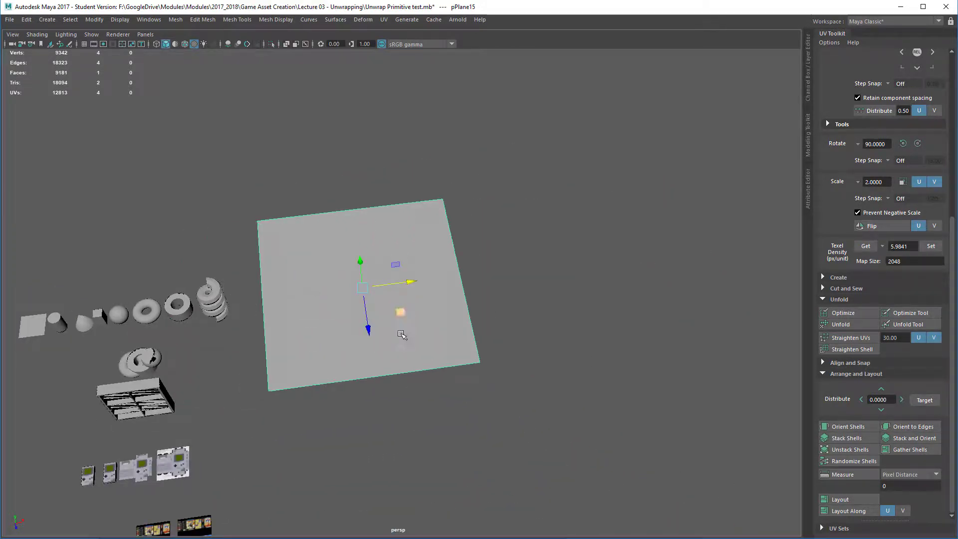
pyautogui.keyDown('alt'); pyautogui.moveTo(402, 381); pyautogui.dragTo(387, 374); pyautogui.keyUp('alt')
pyautogui.keyDown('alt'); pyautogui.moveTo(388, 374); pyautogui.dragTo(417, 396, button='right'); pyautogui.keyUp('alt')
pyautogui.keyDown('alt'); pyautogui.moveTo(417, 396); pyautogui.dragTo(435, 399); pyautogui.keyUp('alt')
pyautogui.keyDown('alt'); pyautogui.moveTo(435, 399); pyautogui.dragTo(443, 408, button='right'); pyautogui.keyUp('alt')
pyautogui.keyDown('alt'); pyautogui.moveTo(434, 377); pyautogui.dragTo(427, 357, button='middle'); pyautogui.keyUp('alt')
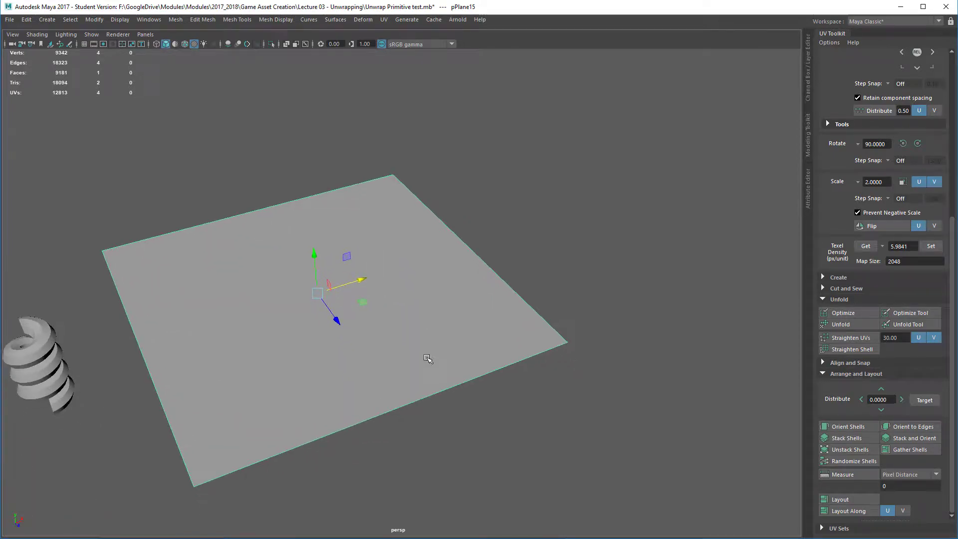
# Restore the full interface and create a new Lambert material in the Hypershade.
pyautogui.hotkey('ctrl', 'space')
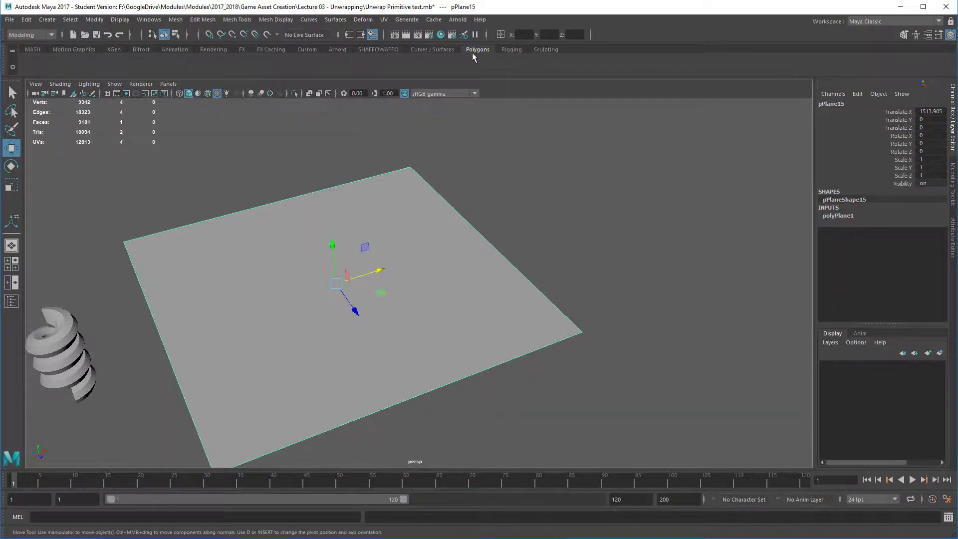
pyautogui.click(441, 35)
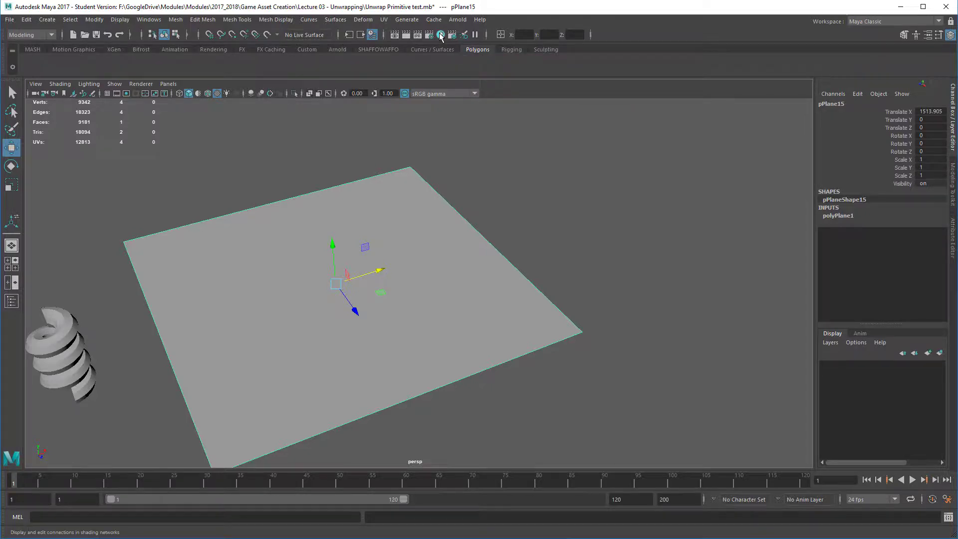
pyautogui.moveTo(0, 0); pyautogui.dragTo(214, 0)
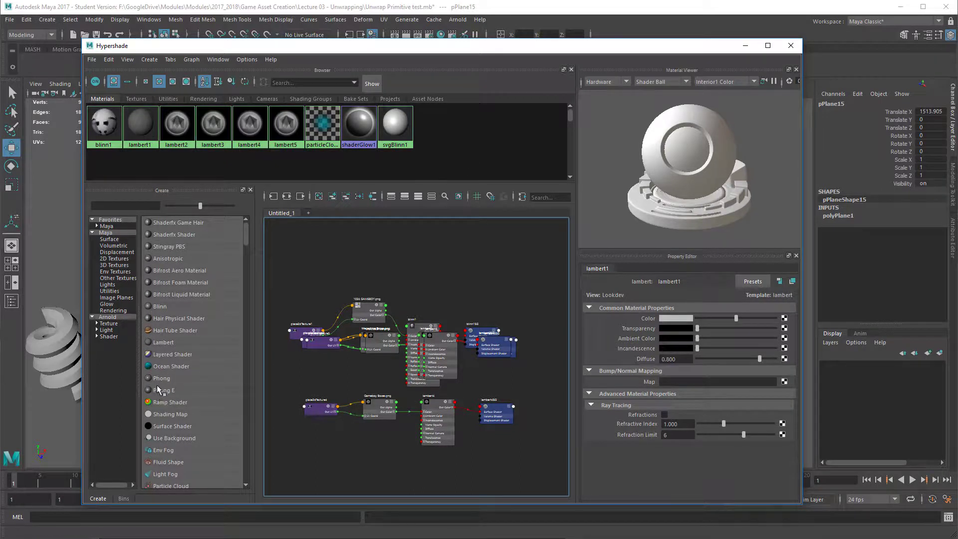
pyautogui.click(150, 343)
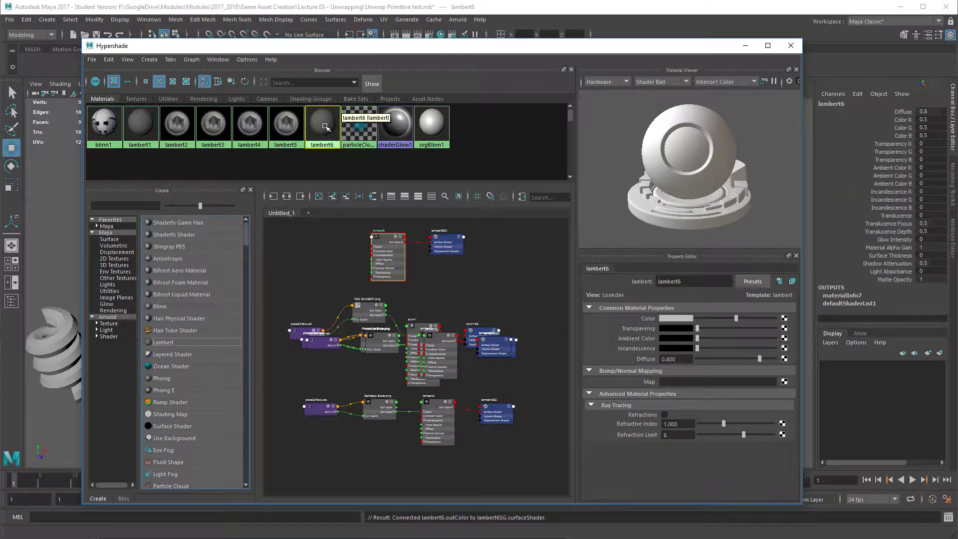
# Rename the new Lambert material to GAMEBOY.
pyautogui.click(317, 141)
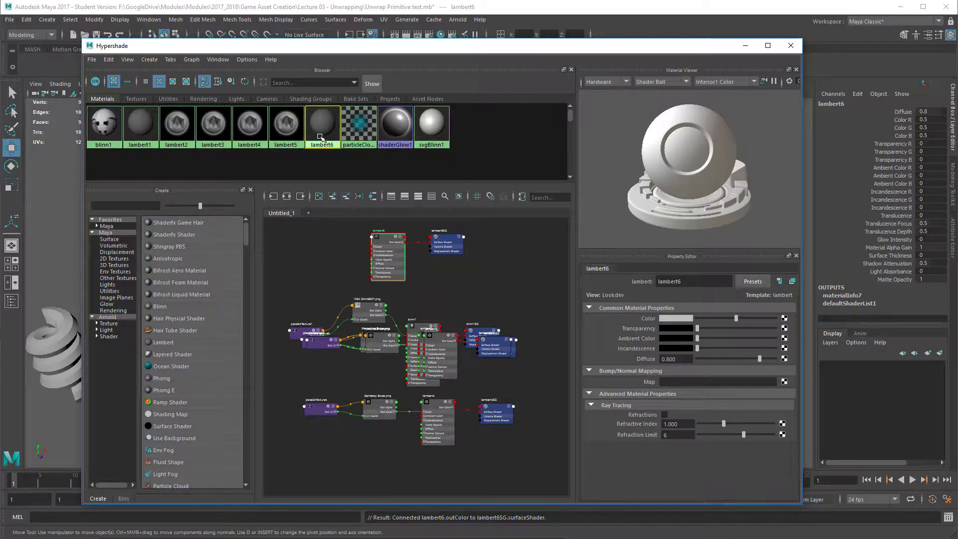
pyautogui.doubleClick(320, 138)
pyautogui.rightClick(321, 139)
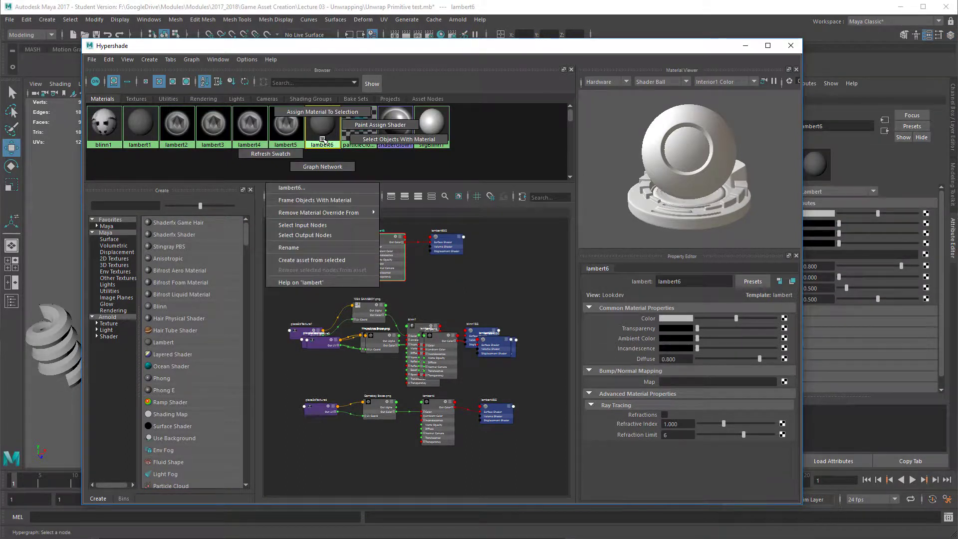
pyautogui.click(301, 247)
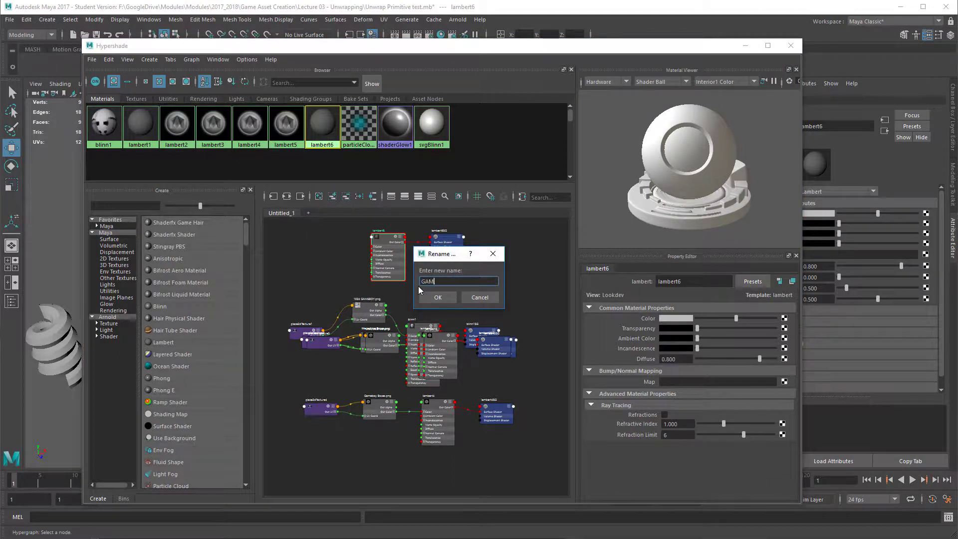
pyautogui.write('GAMEBOY')
pyautogui.press('Return')
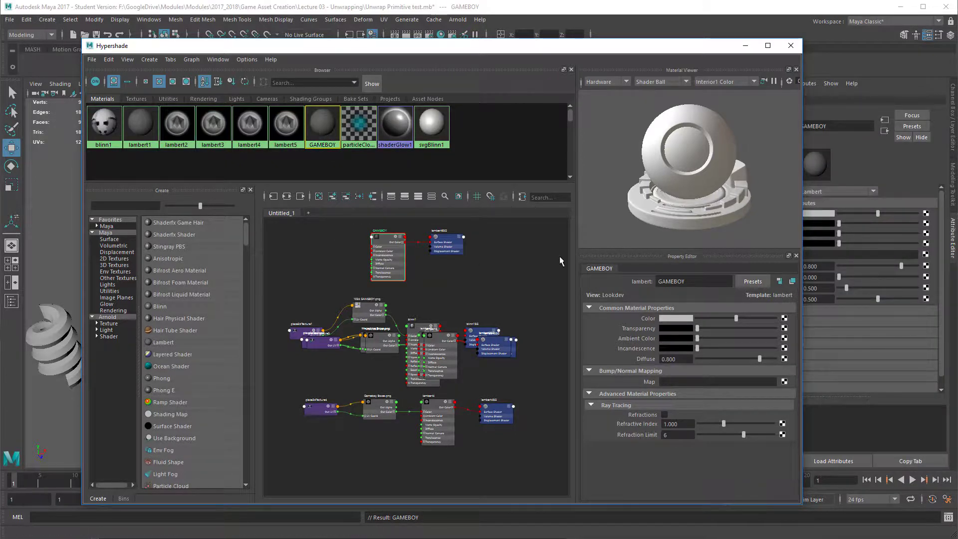
# Map a File texture to the GAMEBOY material's color and load 1024 GAMEBOY.png from the Lecture 03 - Unwrapping folder.
pyautogui.click(784, 320)
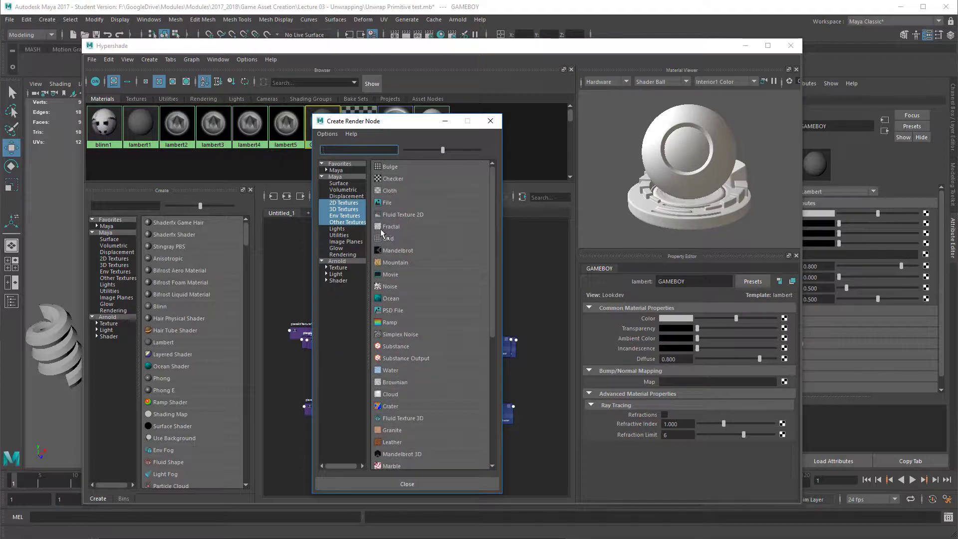
pyautogui.click(387, 204)
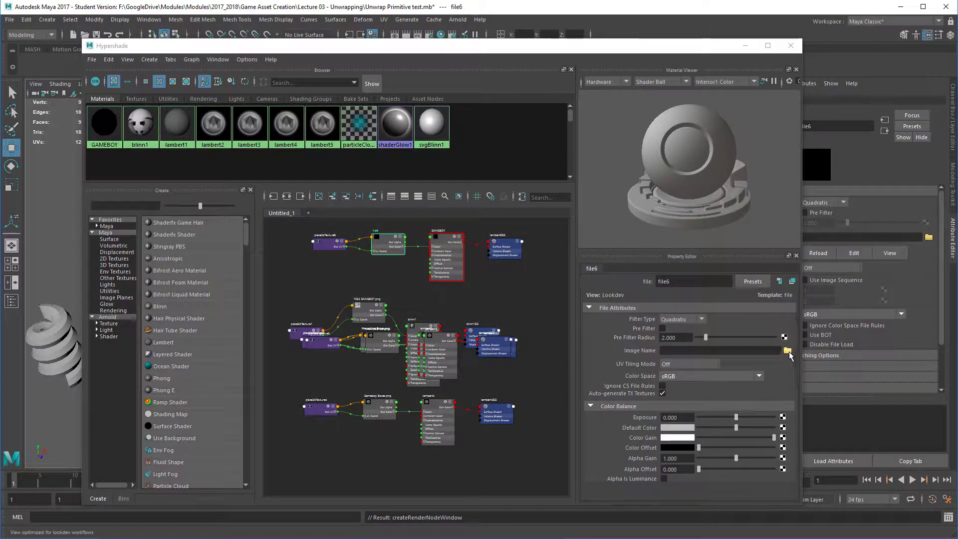
pyautogui.click(788, 351)
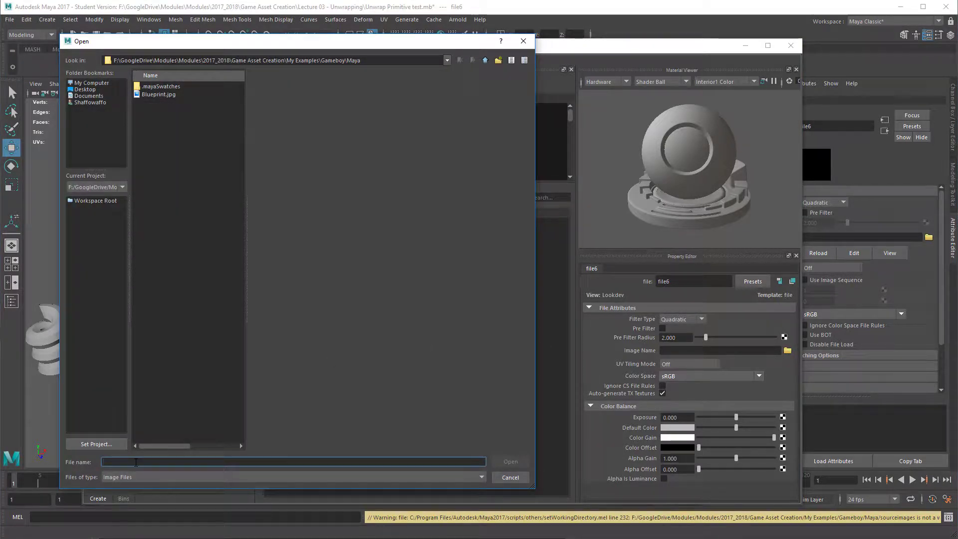
pyautogui.write('F:\\GoogleDrive\\Modules\\Modules\\2017_2018\\Game Asset Creation\\Lecture 03 - Unwrapping')
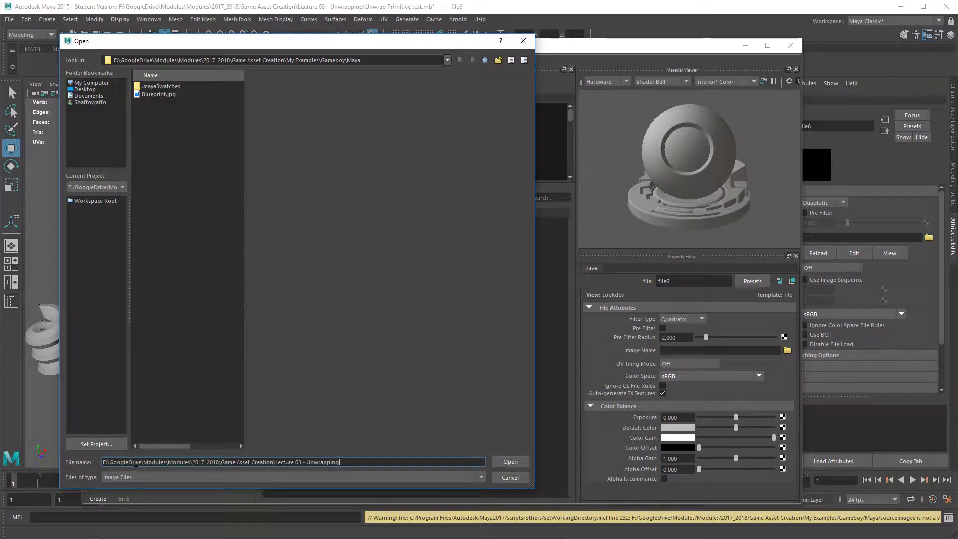
pyautogui.press('Return')
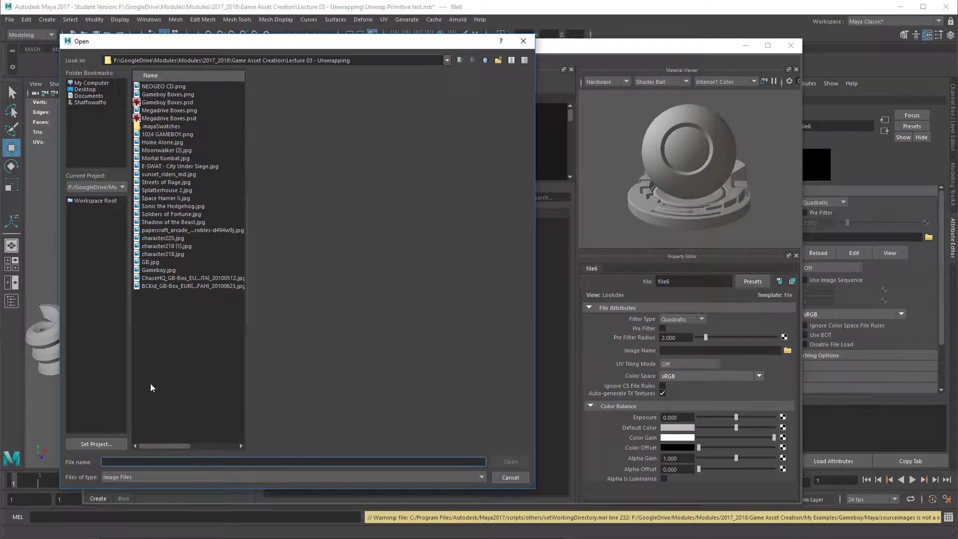
pyautogui.click(178, 134)
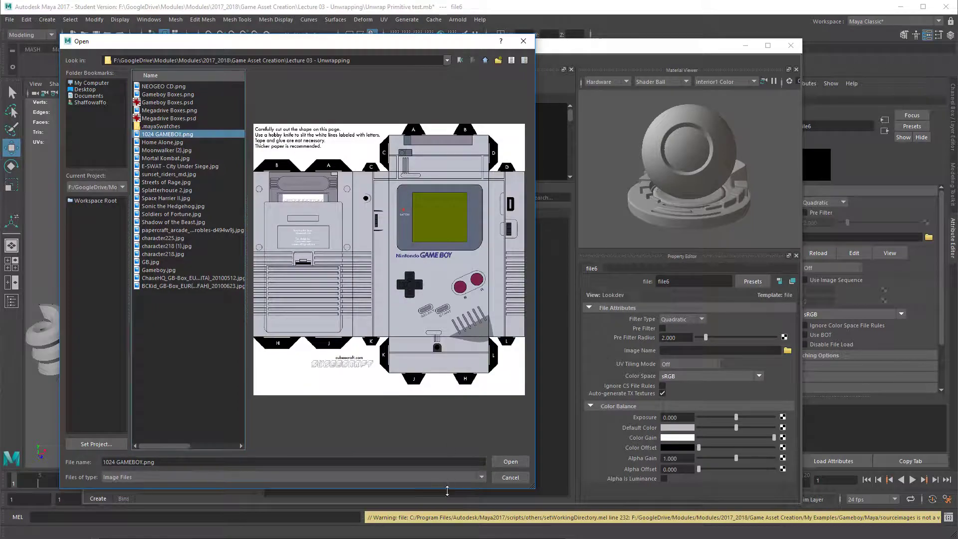
pyautogui.click(511, 462)
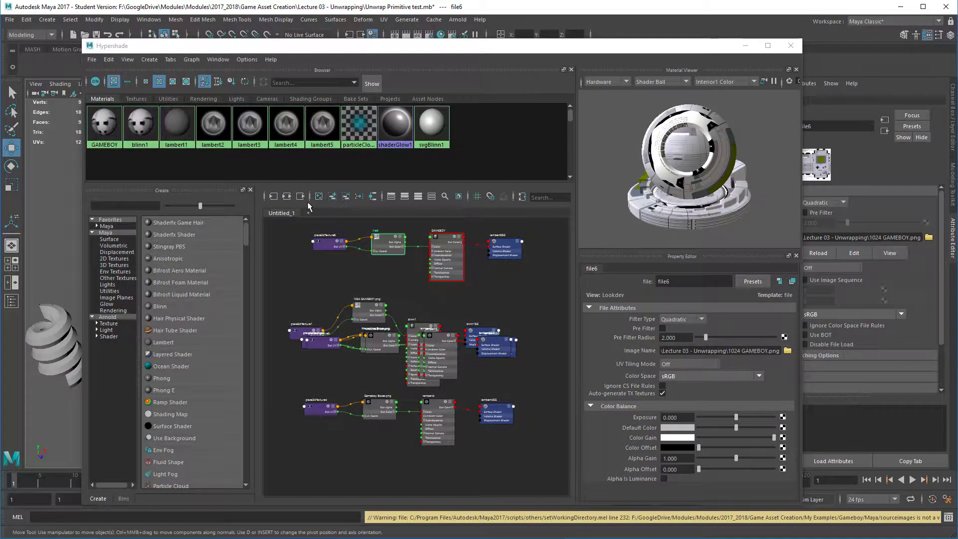
# Preview the Game Boy texture in the Material Viewer on the Plane shape and on the Sphere shape.
pyautogui.moveTo(294, 46); pyautogui.dragTo(360, 227)
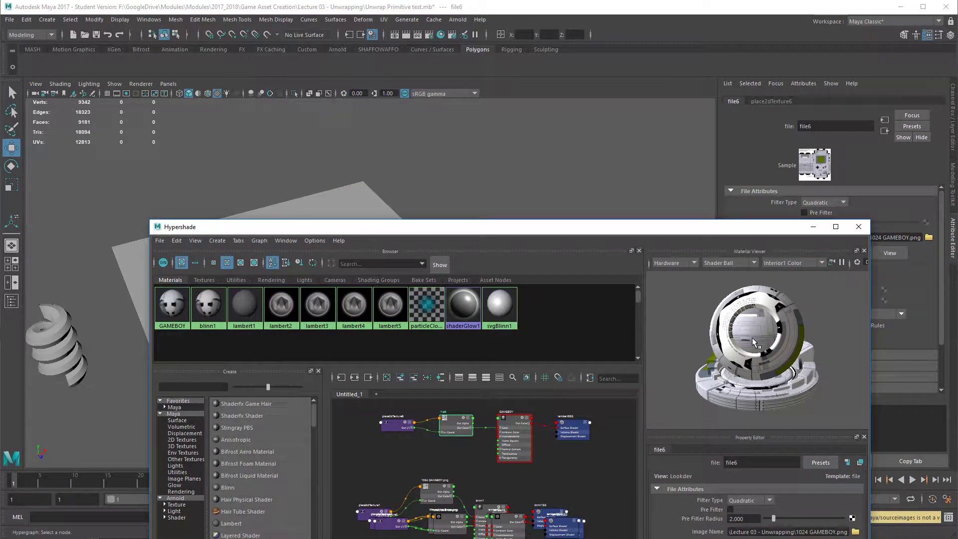
pyautogui.click(741, 264)
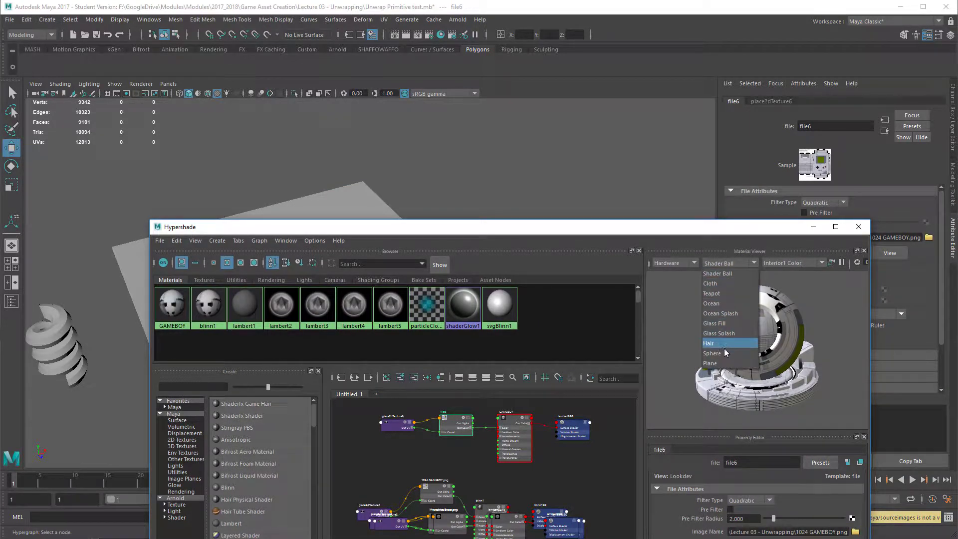
pyautogui.click(723, 362)
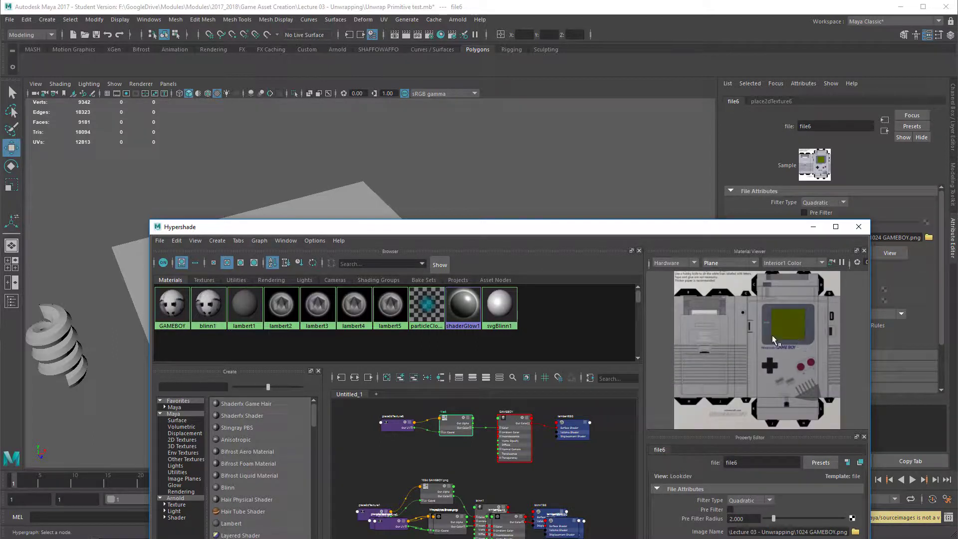
pyautogui.click(729, 263)
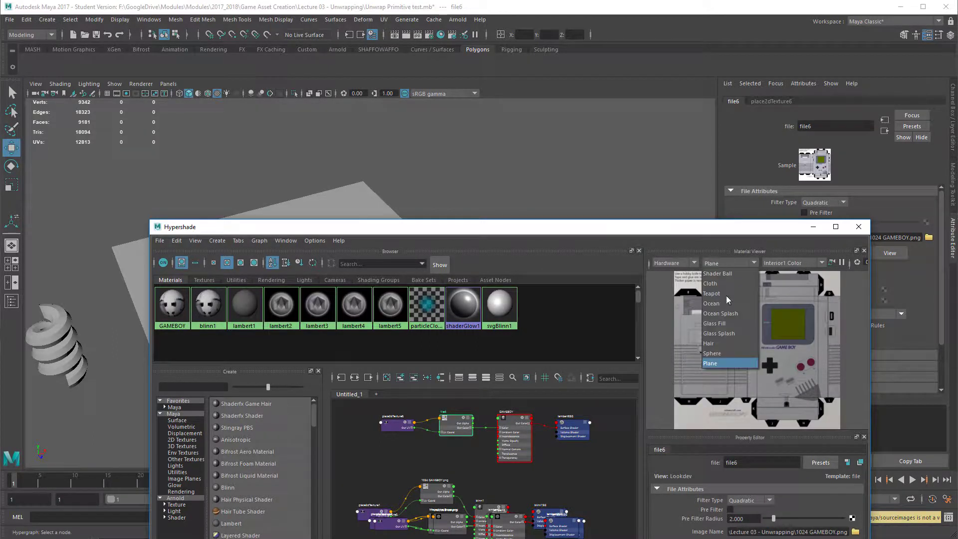
pyautogui.click(723, 353)
pyautogui.moveTo(777, 331); pyautogui.dragTo(741, 335)
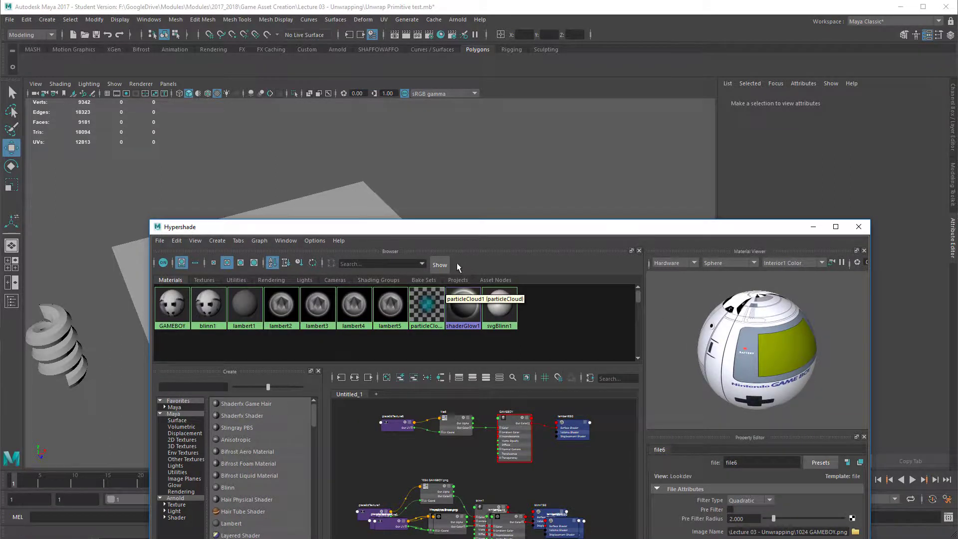
# Assign the GAMEBOY material to the new large polygon plane.
pyautogui.click(172, 305)
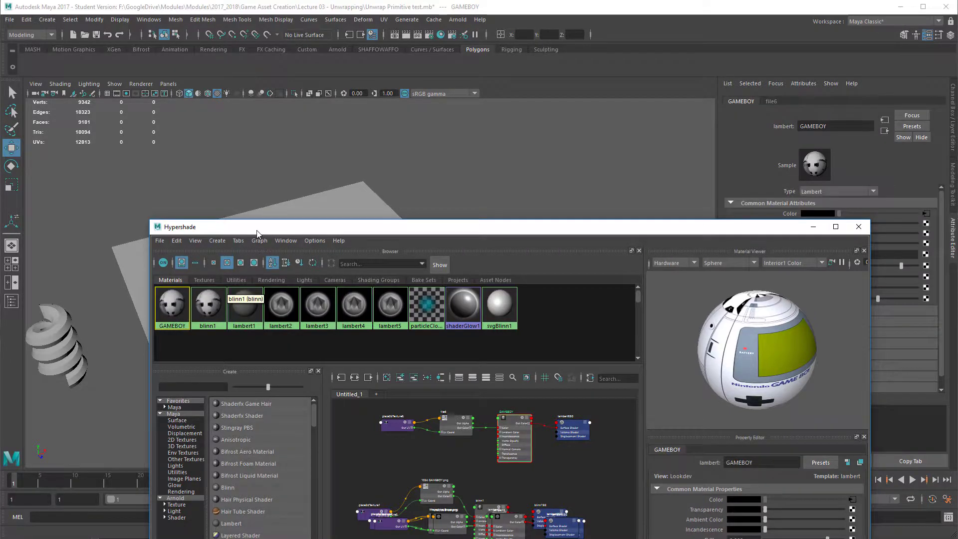
pyautogui.moveTo(257, 233); pyautogui.dragTo(526, 231)
pyautogui.click(269, 252)
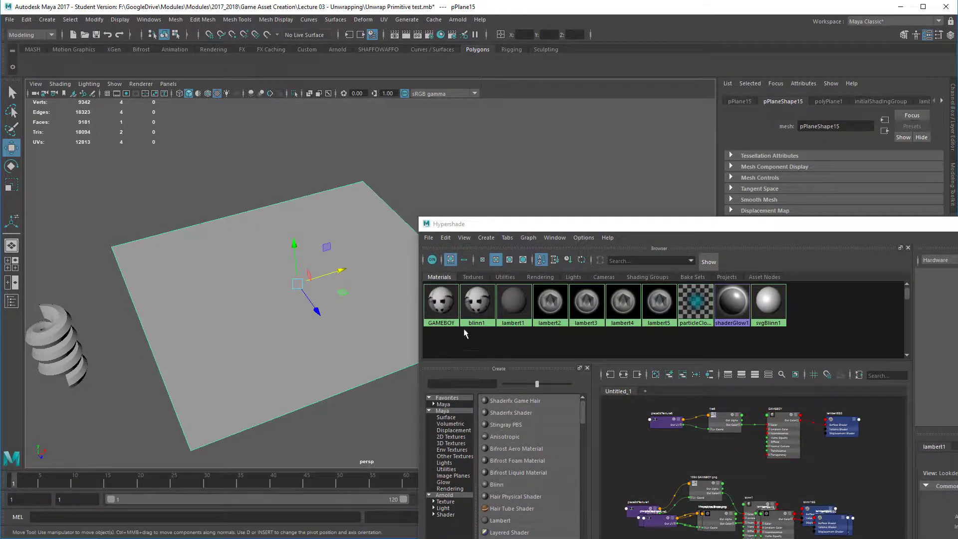
pyautogui.moveTo(449, 302); pyautogui.dragTo(181, 323, button='middle')
pyautogui.moveTo(241, 306); pyautogui.dragTo(437, 303, button='middle')
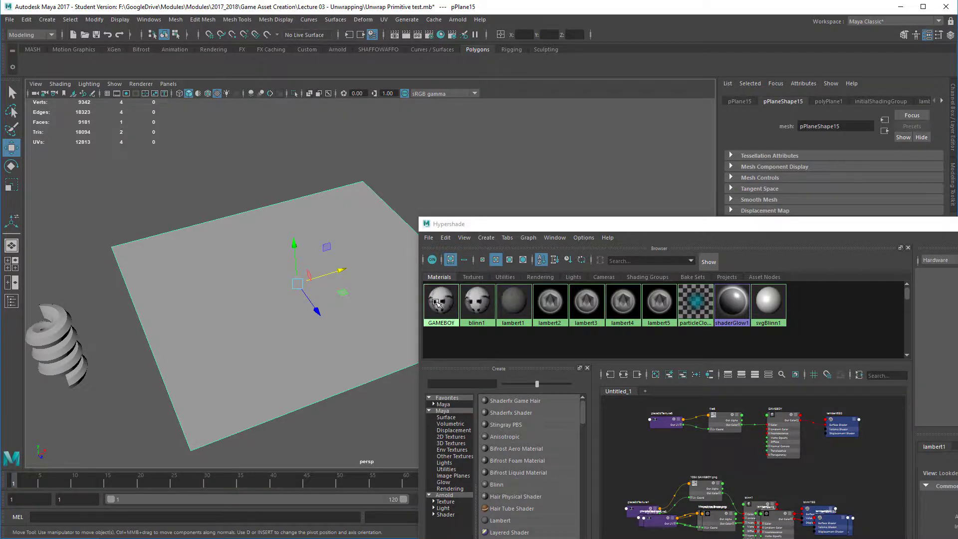
pyautogui.rightClick(437, 302)
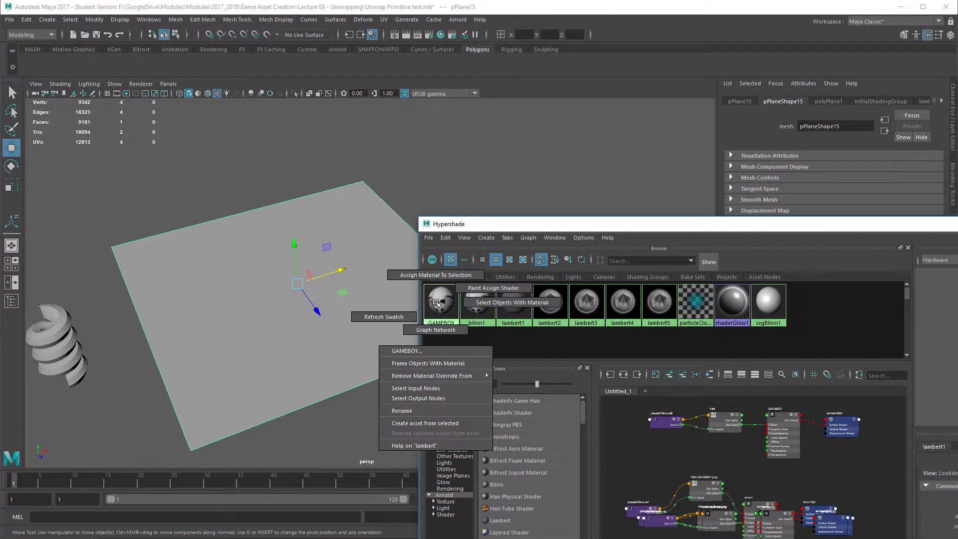
pyautogui.click(439, 274)
# Compare the plane in wireframe and textured display, leaving the viewport in textured shading.
pyautogui.moveTo(251, 310)
pyautogui.keyDown('alt'); pyautogui.mouseDown()
pyautogui.moveTo(234, 318)
pyautogui.moveTo(245, 320)
pyautogui.mouseUp(); pyautogui.keyUp('alt')
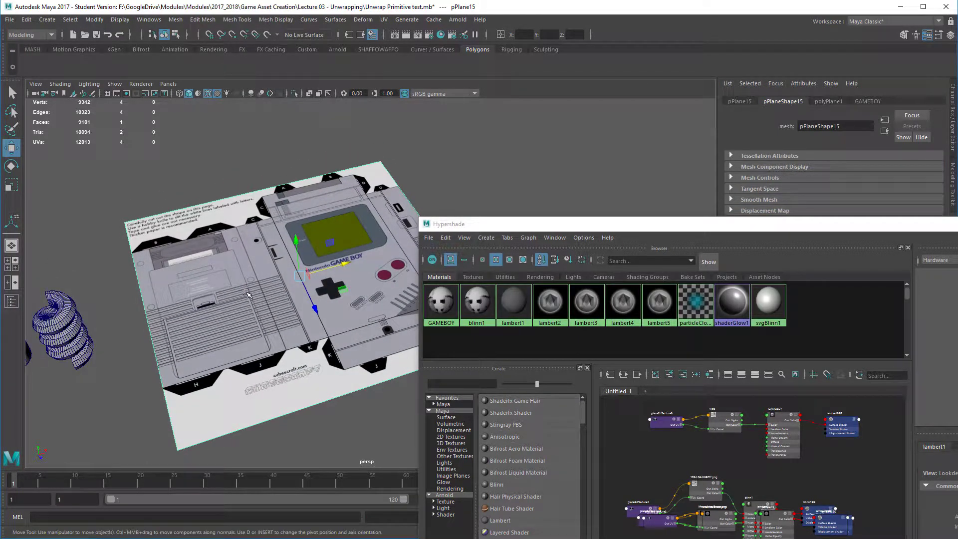
pyautogui.press('6')
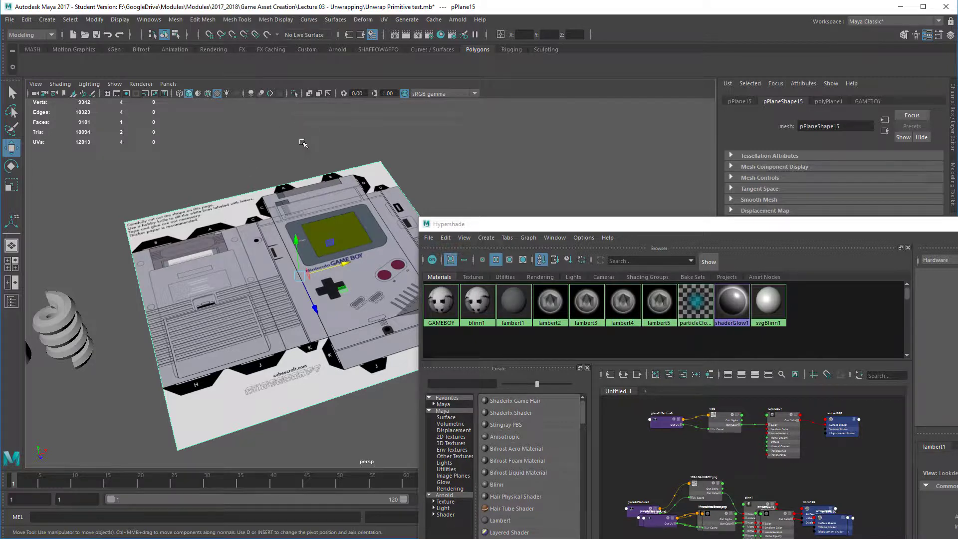
pyautogui.press('4')
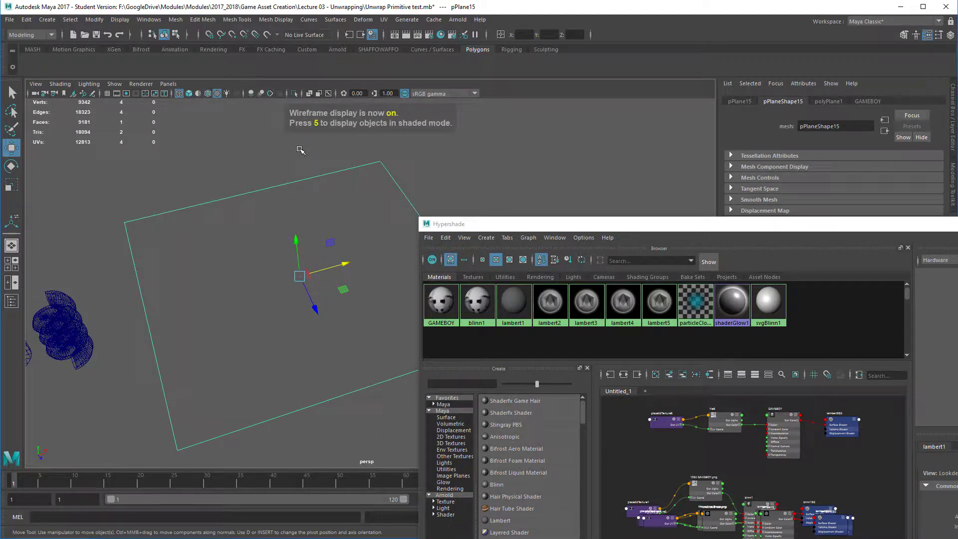
pyautogui.press('6')
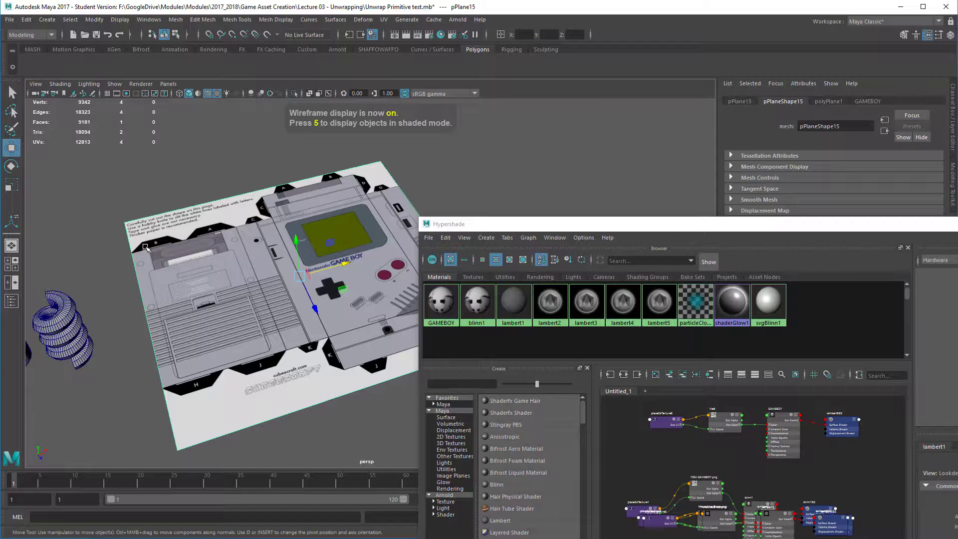
pyautogui.press('4')
pyautogui.press('6')
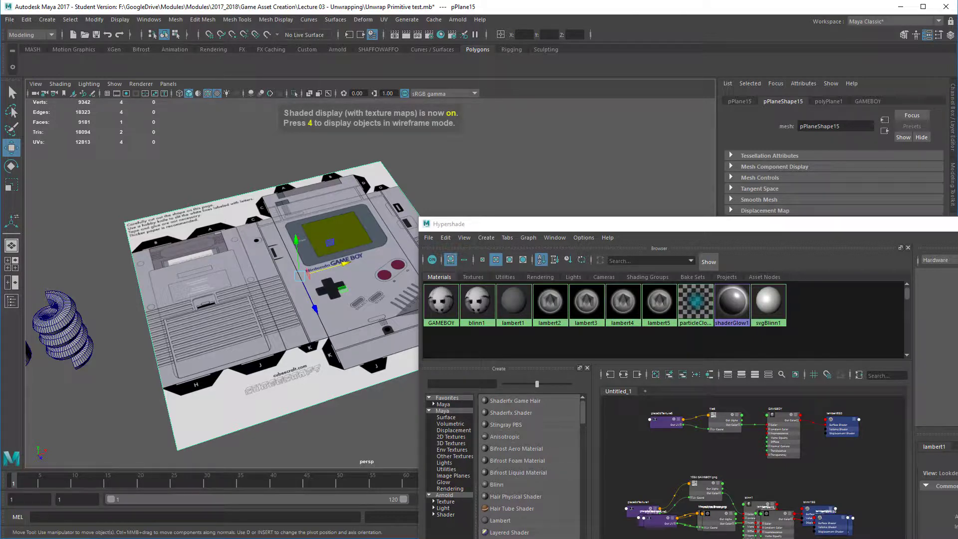
# Look at the finished Game Boy models, the cut-out mesh and the smaller template plane beside them.
pyautogui.keyDown('alt'); pyautogui.moveTo(335, 217); pyautogui.dragTo(295, 444, button='right'); pyautogui.keyUp('alt')
pyautogui.keyDown('alt'); pyautogui.moveTo(294, 444); pyautogui.dragTo(400, 366, button='middle'); pyautogui.keyUp('alt')
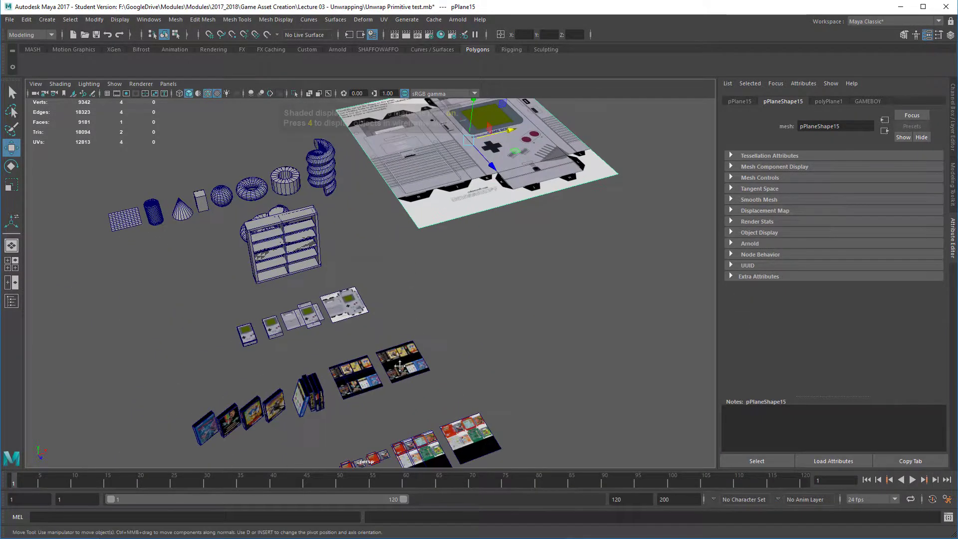
pyautogui.scroll(3, 463, 269)
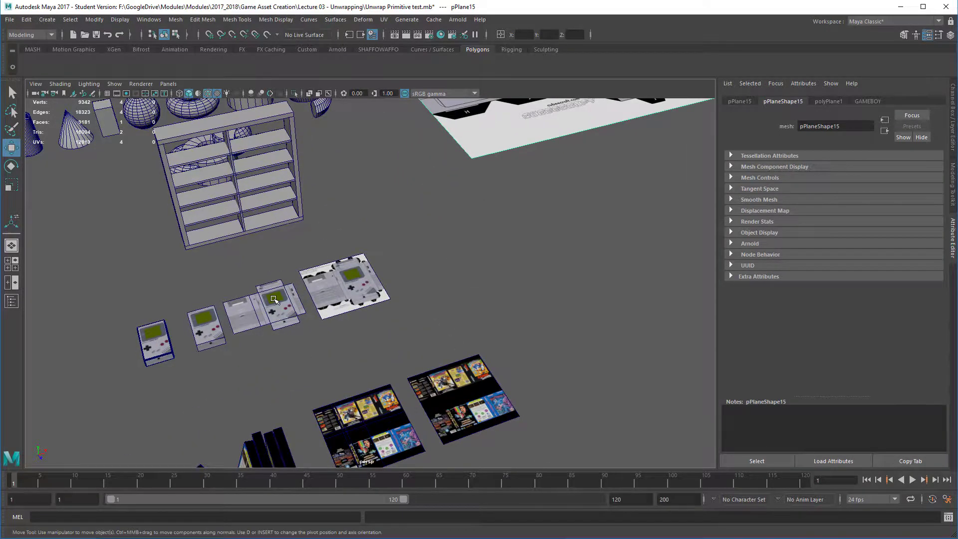
pyautogui.click(274, 299)
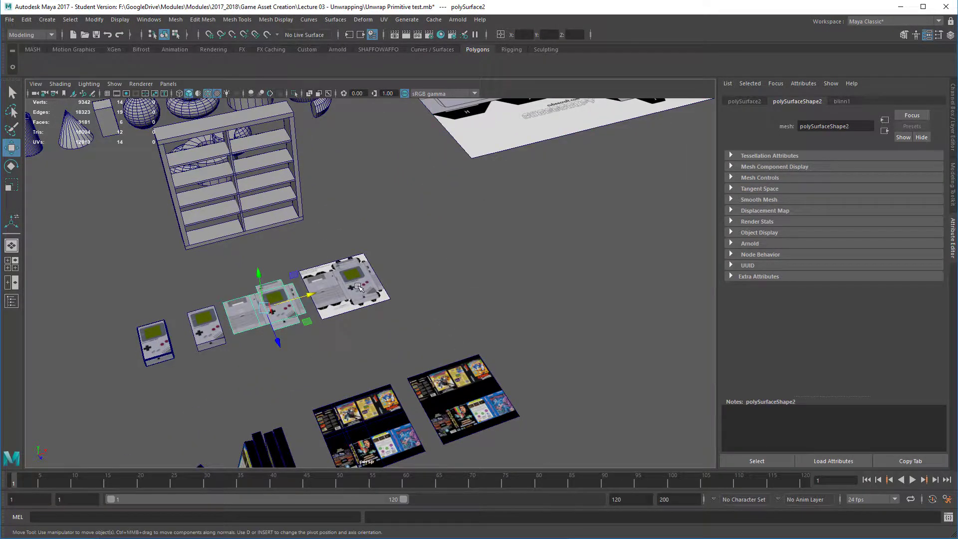
pyautogui.click(358, 287)
pyautogui.keyDown('alt'); pyautogui.moveTo(607, 243); pyautogui.dragTo(479, 328, button='middle'); pyautogui.keyUp('alt')
# Isolate the large Game Boy plane, frame it and enlarge the perspective view to full screen.
pyautogui.click(487, 172)
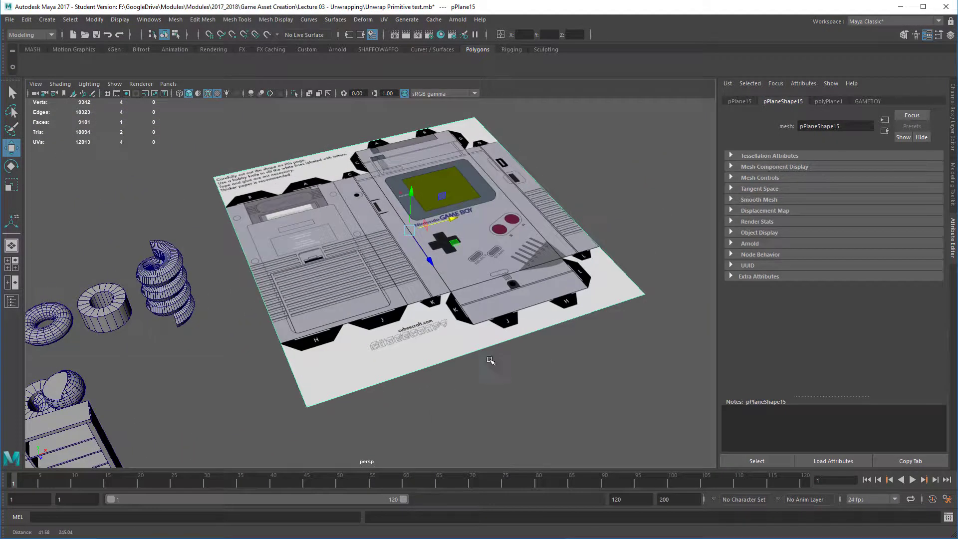
pyautogui.hotkey('ctrl', '1')
pyautogui.press('f')
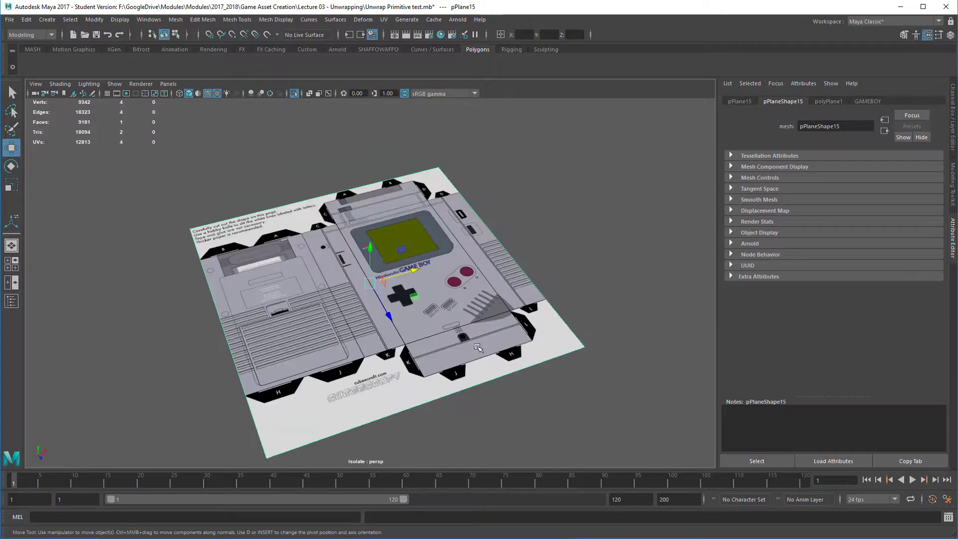
pyautogui.keyDown('alt'); pyautogui.moveTo(477, 345); pyautogui.dragTo(388, 295); pyautogui.keyUp('alt')
pyautogui.hotkey('ctrl', 'space')
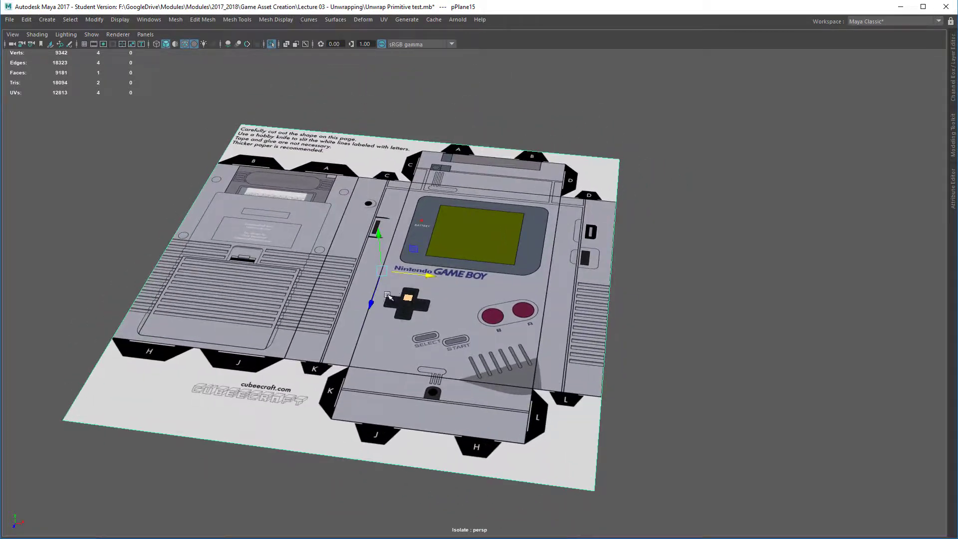
# In the top view, insert a horizontal edge loop with Multi-Cut along the fold line at the upper edge of the front panel.
pyautogui.keyDown('alt'); pyautogui.moveTo(425, 265); pyautogui.dragTo(467, 275); pyautogui.keyUp('alt')
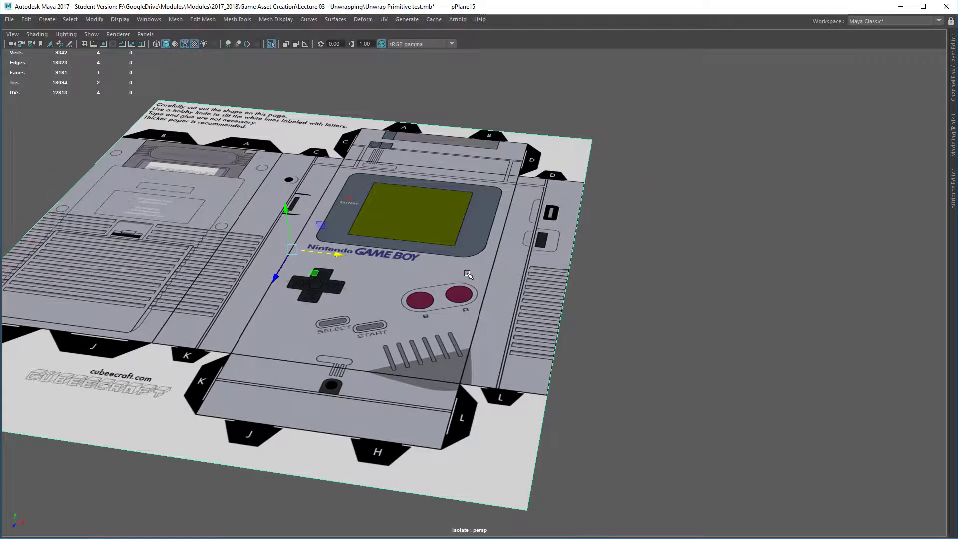
pyautogui.keyDown('shift'); pyautogui.rightClick(468, 274); pyautogui.keyUp('shift')
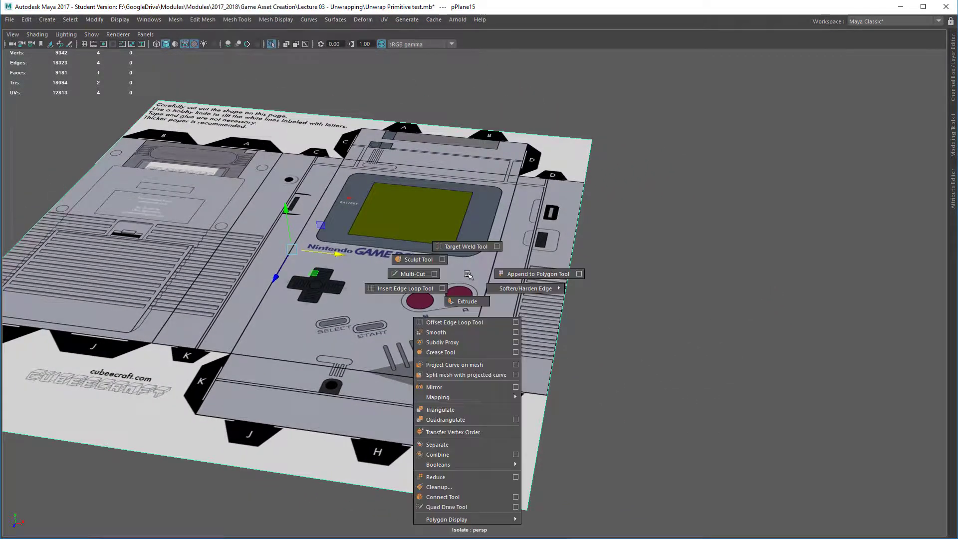
pyautogui.click(409, 274)
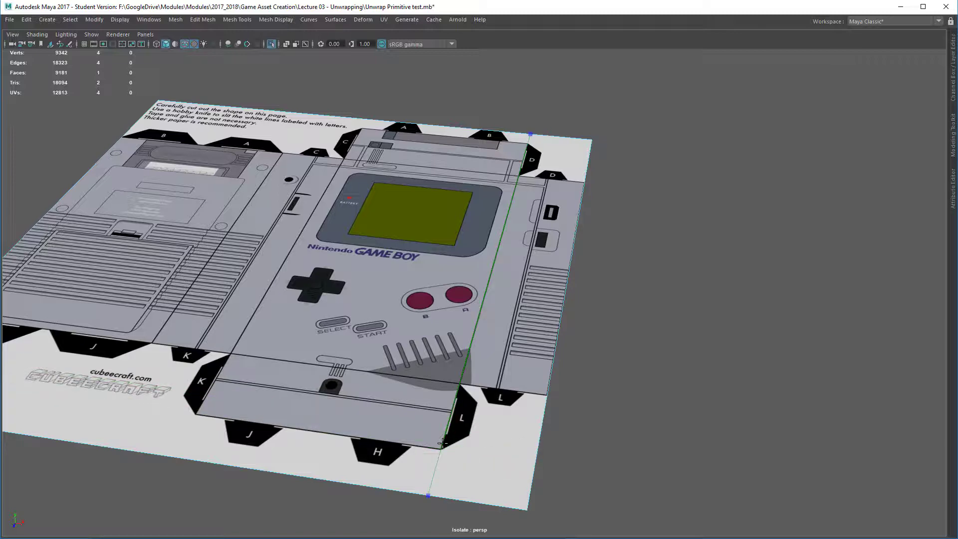
pyautogui.press('space')
pyautogui.moveTo(443, 414); pyautogui.dragTo(396, 412)
pyautogui.press('f')
pyautogui.scroll(-5, 544, 361)
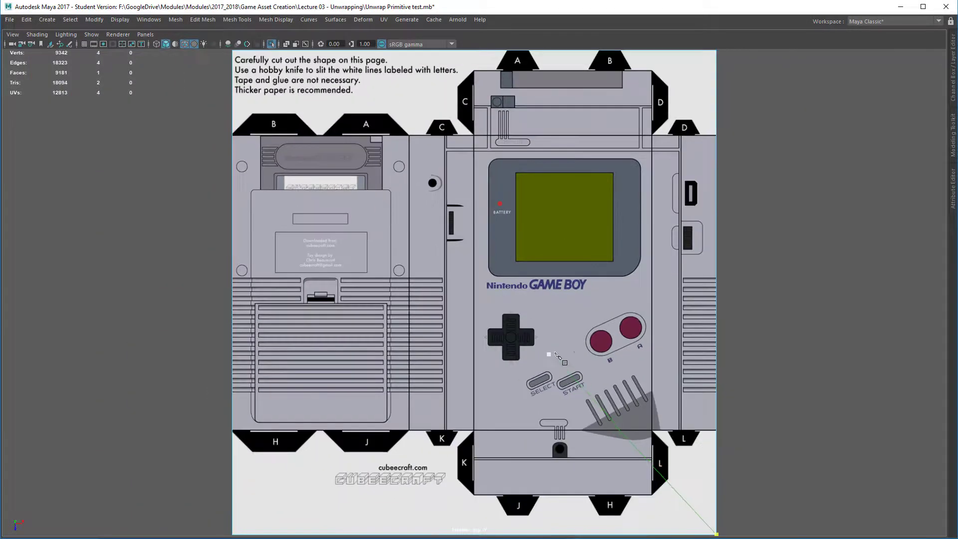
pyautogui.keyDown('alt'); pyautogui.moveTo(630, 321); pyautogui.dragTo(542, 488, button='middle'); pyautogui.keyUp('alt')
pyautogui.scroll(5, 589, 345)
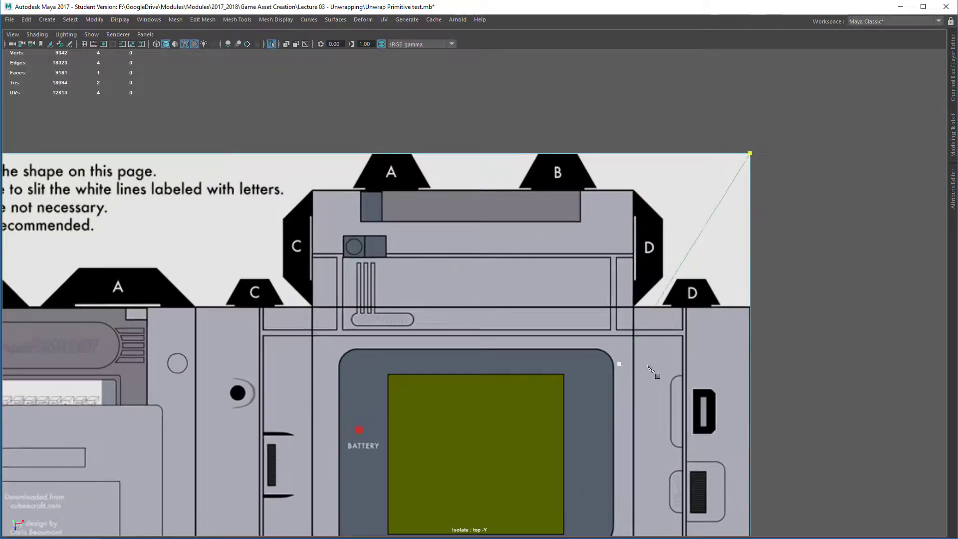
pyautogui.keyDown('ctrl'); pyautogui.click(747, 307); pyautogui.keyUp('ctrl')
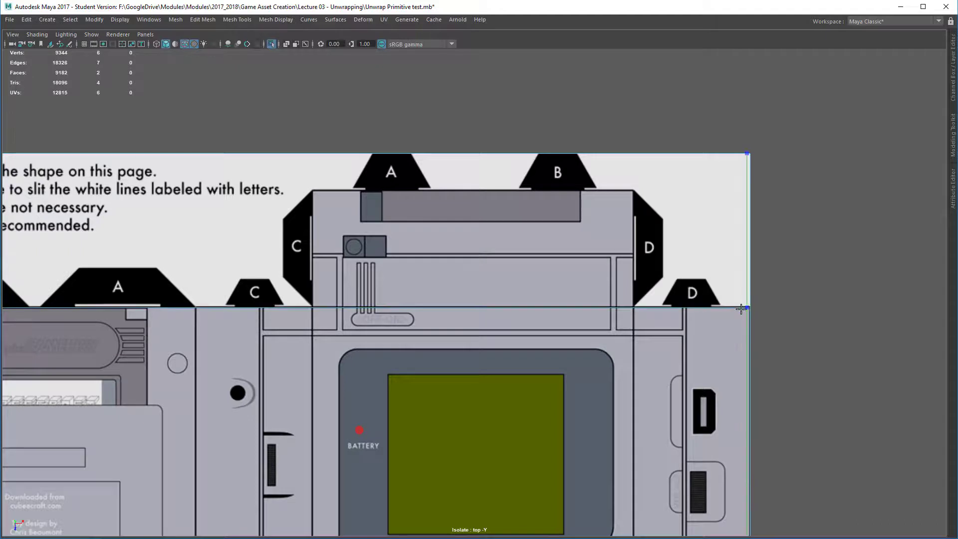
# Insert vertical edge loops along both long edges of the front panel and between the side and back panels.
pyautogui.keyDown('ctrl'); pyautogui.click(632, 308); pyautogui.keyUp('ctrl')
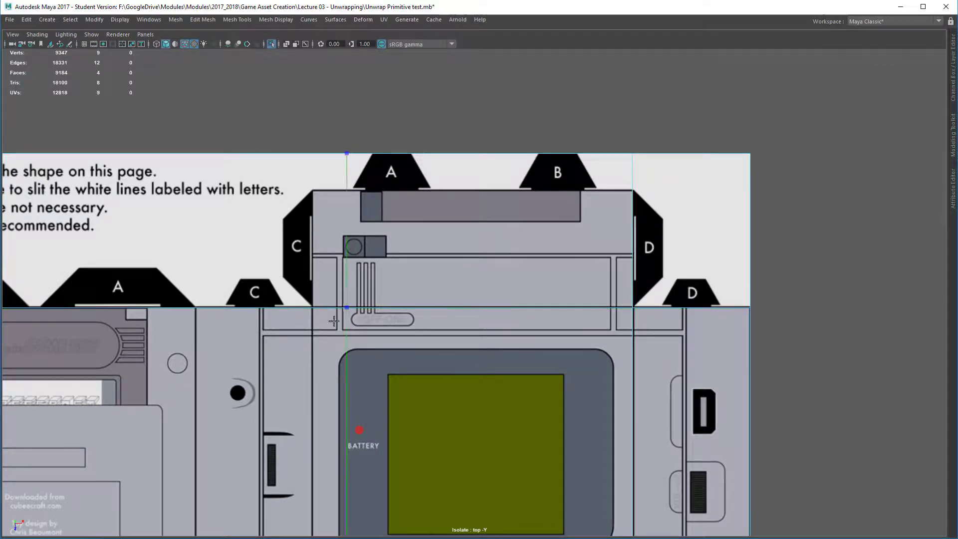
pyautogui.keyDown('ctrl'); pyautogui.click(312, 307); pyautogui.keyUp('ctrl')
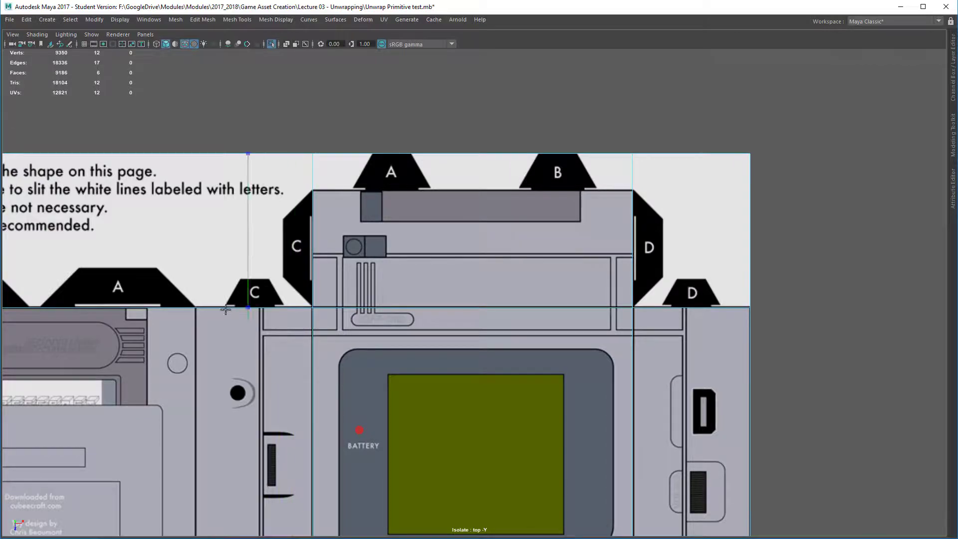
pyautogui.keyDown('ctrl'); pyautogui.click(196, 306); pyautogui.keyUp('ctrl')
# Insert a horizontal edge loop along the lower edge of the front panel, finish cutting and return to the perspective view.
pyautogui.scroll(-4, 425, 288)
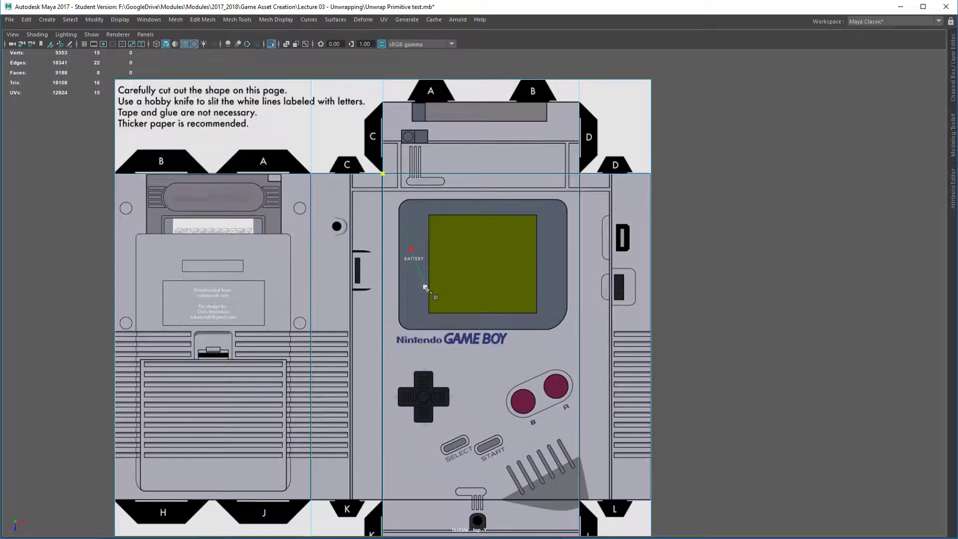
pyautogui.keyDown('alt'); pyautogui.moveTo(425, 288); pyautogui.dragTo(392, 156, button='middle'); pyautogui.keyUp('alt')
pyautogui.keyDown('alt'); pyautogui.moveTo(405, 223); pyautogui.dragTo(392, 163, button='middle'); pyautogui.keyUp('alt')
pyautogui.scroll(3, 394, 180)
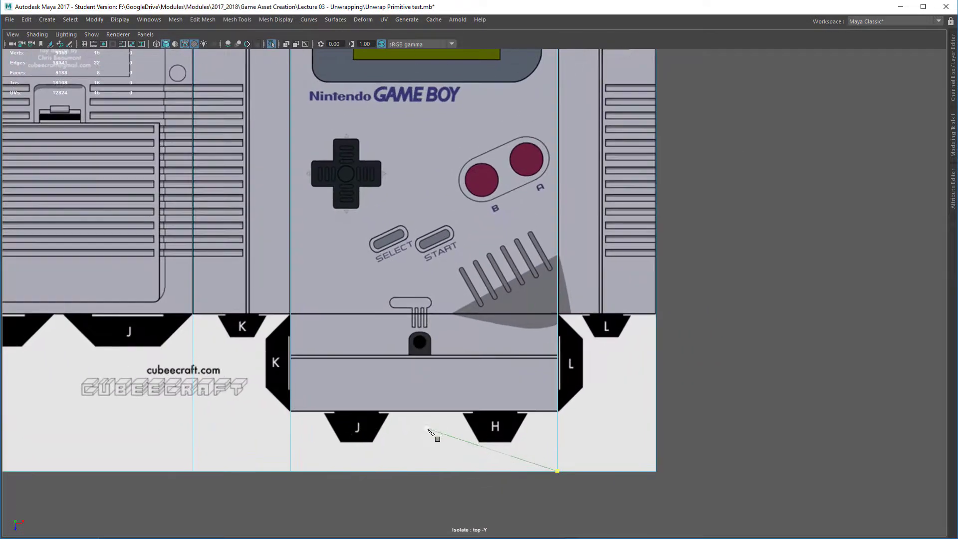
pyautogui.keyDown('ctrl'); pyautogui.click(299, 313); pyautogui.keyUp('ctrl')
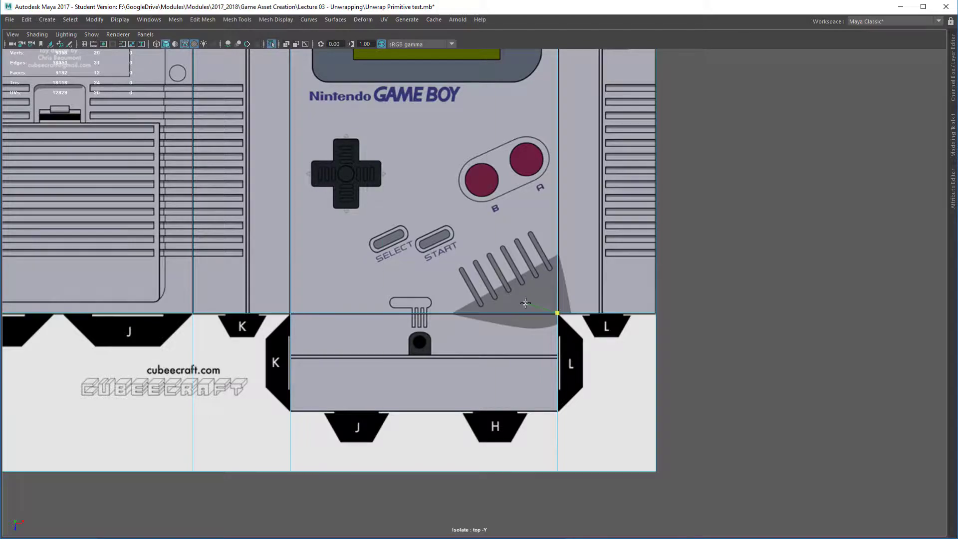
pyautogui.press('q')
pyautogui.press('space')
pyautogui.moveTo(443, 278); pyautogui.dragTo(437, 183)
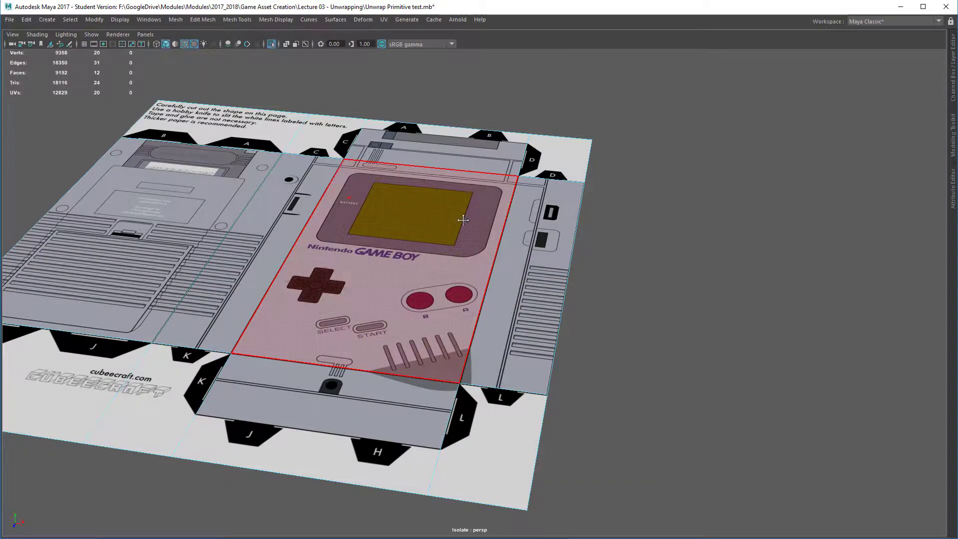
# Insert an edge loop with Multi-Cut along the outer edge of the bottom panel, where the J and H tabs attach.
pyautogui.keyDown('alt'); pyautogui.moveTo(463, 220); pyautogui.dragTo(477, 196, button='middle'); pyautogui.keyUp('alt')
pyautogui.keyDown('alt'); pyautogui.moveTo(476, 196); pyautogui.dragTo(495, 195, button='right'); pyautogui.keyUp('alt')
pyautogui.keyDown('alt'); pyautogui.moveTo(496, 194); pyautogui.dragTo(519, 193); pyautogui.keyUp('alt')
pyautogui.keyDown('alt'); pyautogui.moveTo(520, 193); pyautogui.dragTo(415, 258, button='right'); pyautogui.keyUp('alt')
pyautogui.keyDown('alt'); pyautogui.moveTo(427, 264); pyautogui.dragTo(415, 269); pyautogui.keyUp('alt')
pyautogui.keyDown('alt'); pyautogui.moveTo(388, 381); pyautogui.dragTo(487, 297, button='middle'); pyautogui.keyUp('alt')
pyautogui.keyDown('alt'); pyautogui.moveTo(487, 297); pyautogui.dragTo(499, 297); pyautogui.keyUp('alt')
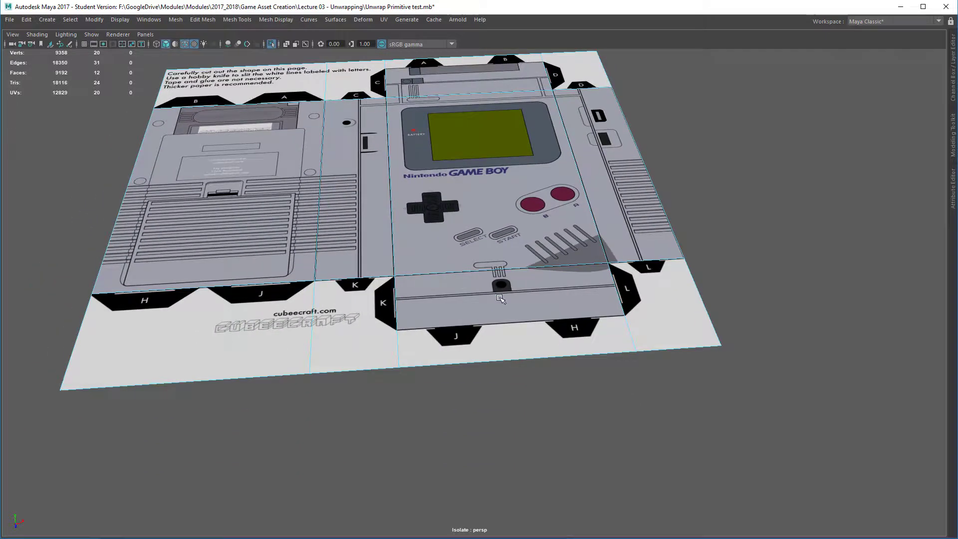
pyautogui.moveTo(208, 353); pyautogui.dragTo(843, 475)
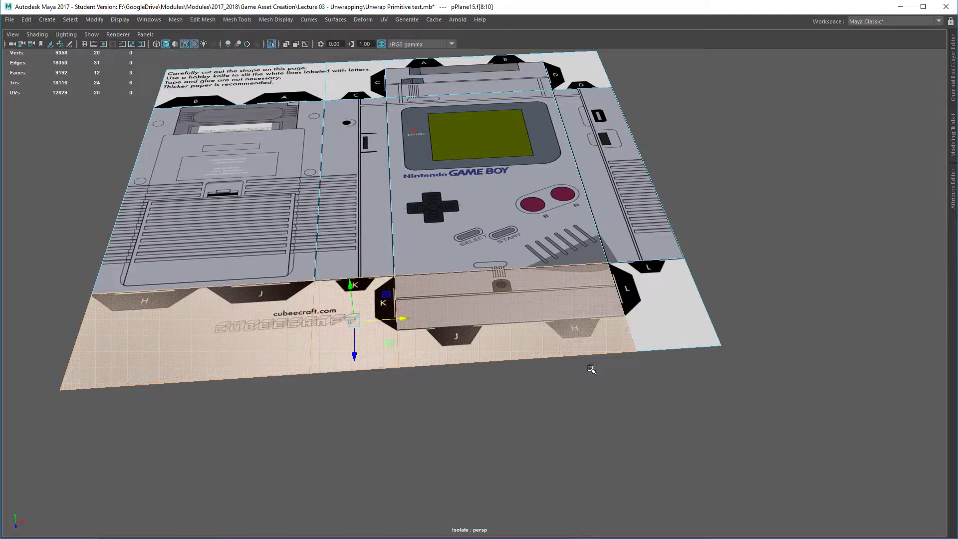
pyautogui.rightClick(579, 306)
pyautogui.click(567, 297)
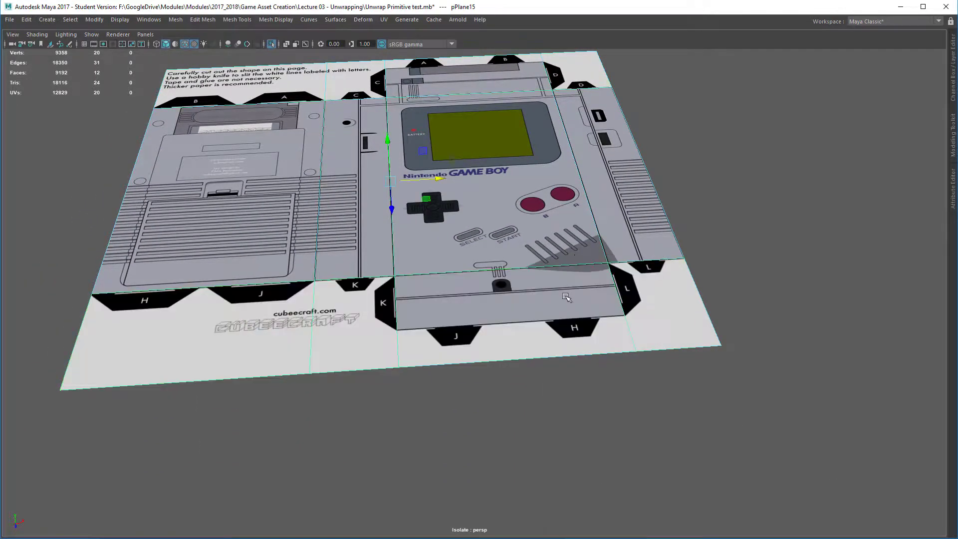
pyautogui.moveTo(567, 298); pyautogui.dragTo(495, 295, button='right')
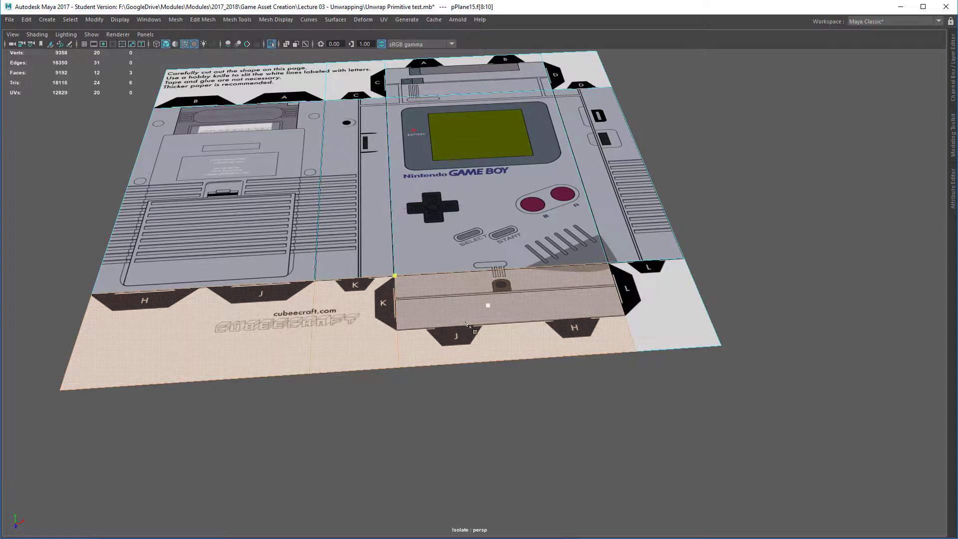
pyautogui.scroll(5, 402, 326)
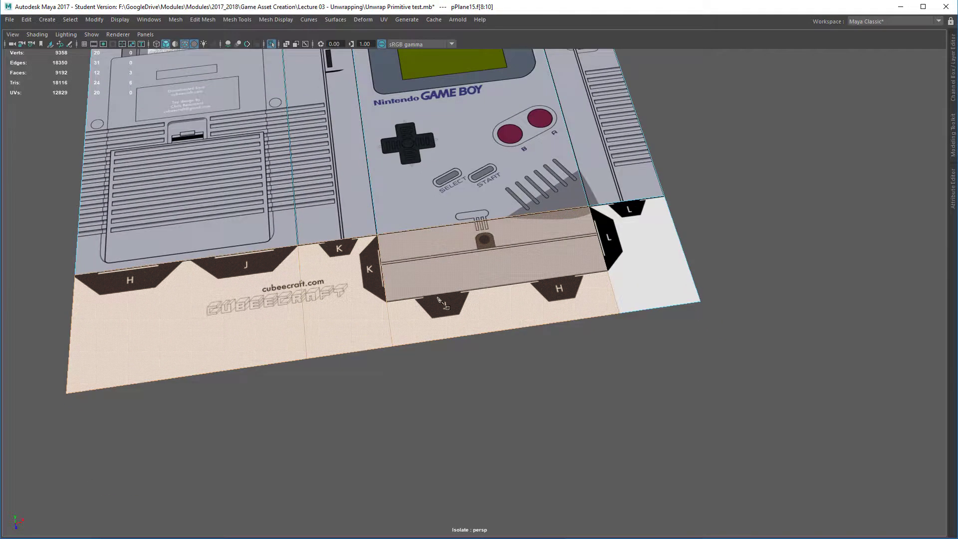
pyautogui.scroll(2, 399, 315)
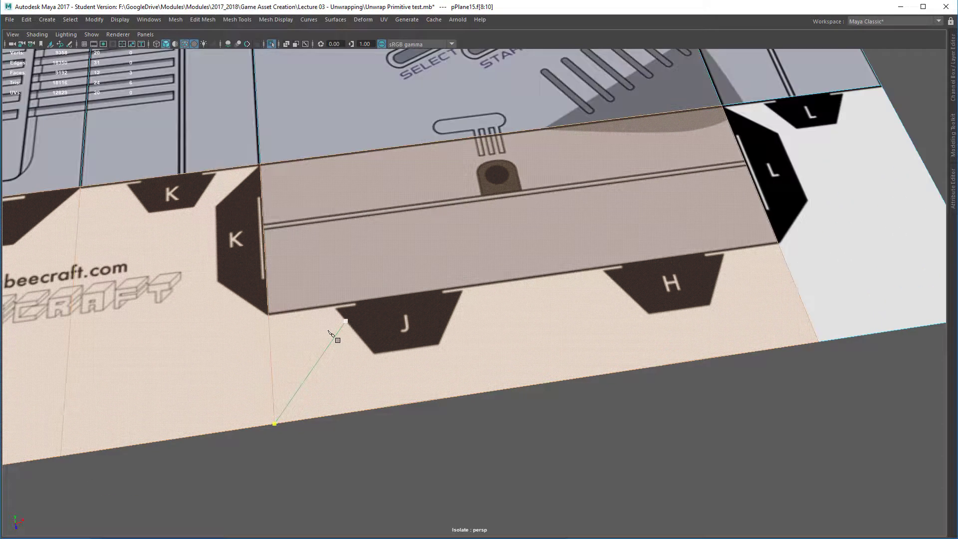
pyautogui.keyDown('ctrl'); pyautogui.click(266, 312); pyautogui.keyUp('ctrl')
pyautogui.press('q')
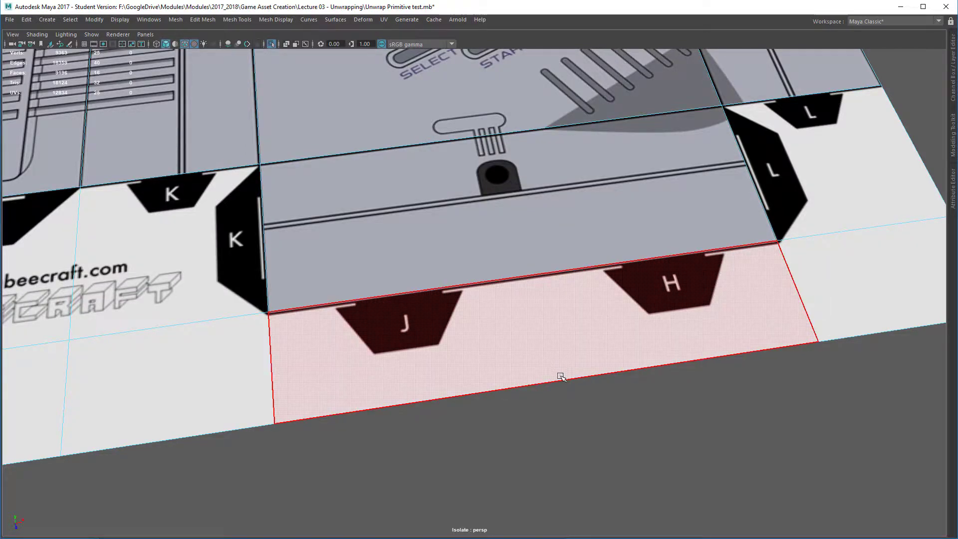
# Delete the surplus faces below and beside the bottom panel, plus the blank corner face beside the top panel's D tab.
pyautogui.scroll(-5, 561, 370)
pyautogui.keyDown('alt'); pyautogui.moveTo(558, 252); pyautogui.dragTo(613, 433, button='middle'); pyautogui.keyUp('alt')
pyautogui.scroll(-3, 612, 433)
pyautogui.keyDown('alt'); pyautogui.moveTo(606, 429); pyautogui.dragTo(549, 369); pyautogui.keyUp('alt')
pyautogui.moveTo(415, 210); pyautogui.dragTo(417, 233, button='right')
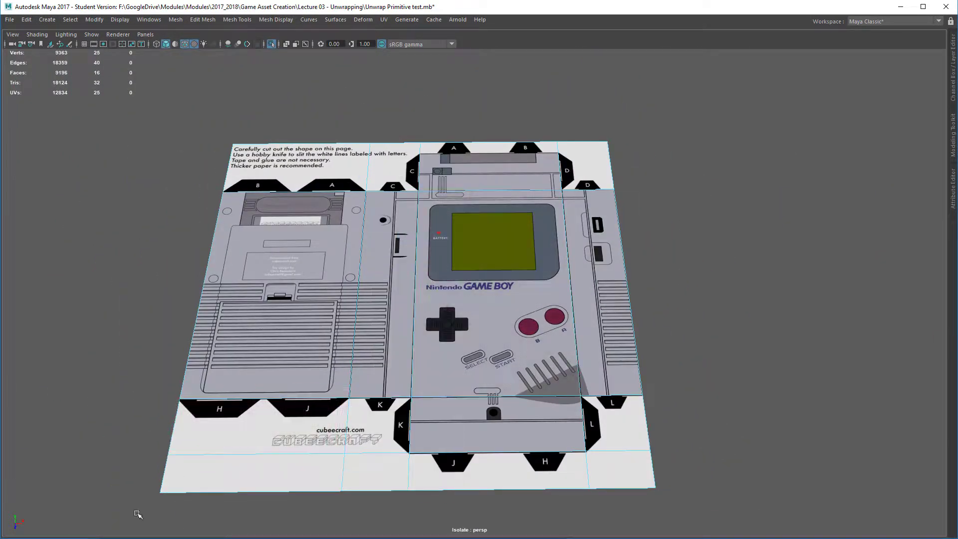
pyautogui.moveTo(142, 443); pyautogui.dragTo(724, 509)
pyautogui.press('Delete')
pyautogui.press('Delete')
pyautogui.moveTo(684, 428); pyautogui.dragTo(630, 467)
pyautogui.press('Delete')
pyautogui.moveTo(649, 165); pyautogui.dragTo(604, 117)
pyautogui.press('Delete')
# Insert an edge loop with Multi-Cut along the outer edge of the top panel, where the A and B tabs attach.
pyautogui.click(489, 160)
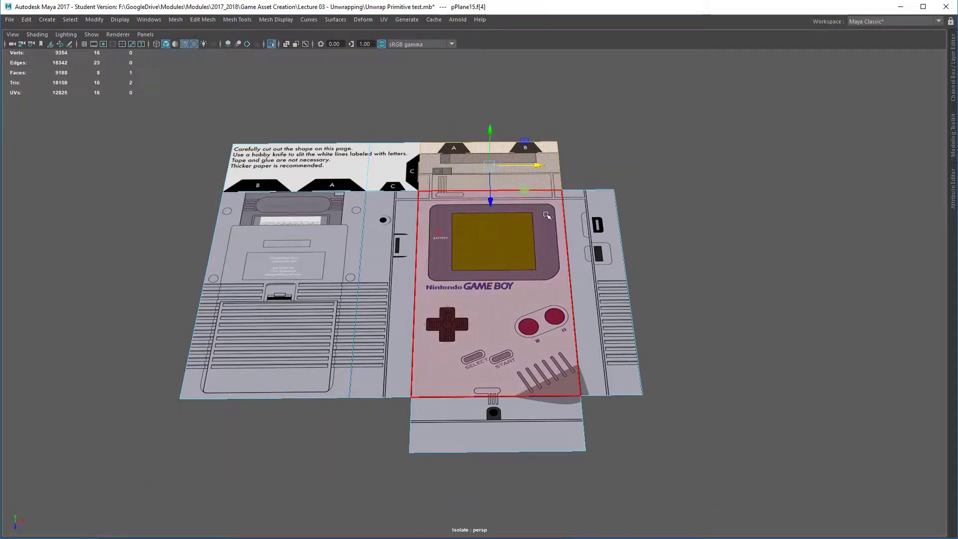
pyautogui.scroll(2, 485, 341)
pyautogui.scroll(2, 485, 342)
pyautogui.moveTo(443, 309); pyautogui.dragTo(388, 298, button='right')
pyautogui.keyDown('ctrl'); pyautogui.rightClick(440, 296); pyautogui.keyUp('ctrl')
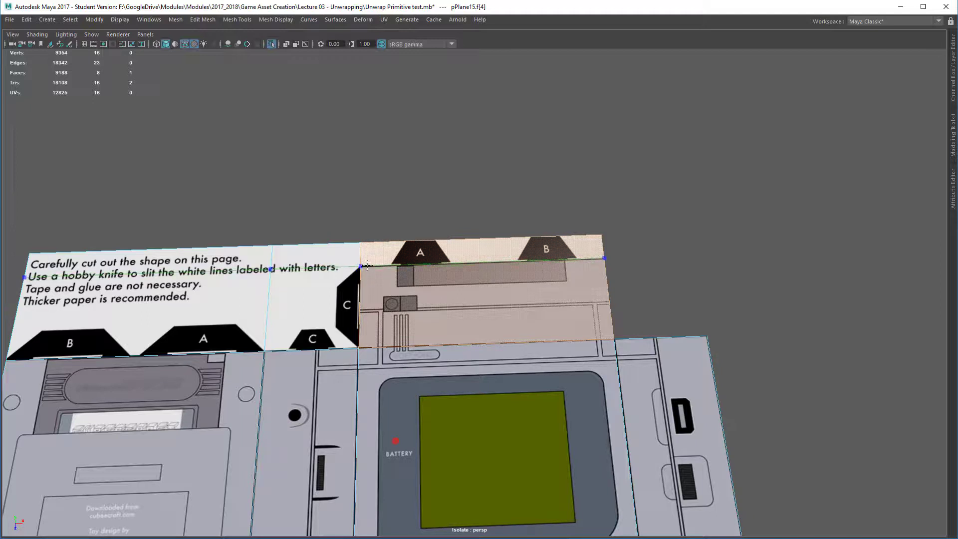
pyautogui.keyDown('ctrl'); pyautogui.click(368, 265); pyautogui.keyUp('ctrl')
pyautogui.press('q')
# Delete the faces with the cutting instructions and the strip holding the A and B tabs above the top panel.
pyautogui.moveTo(574, 295); pyautogui.dragTo(573, 335, button='right')
pyautogui.moveTo(124, 162); pyautogui.dragTo(332, 313)
pyautogui.press('Delete')
pyautogui.click(414, 253)
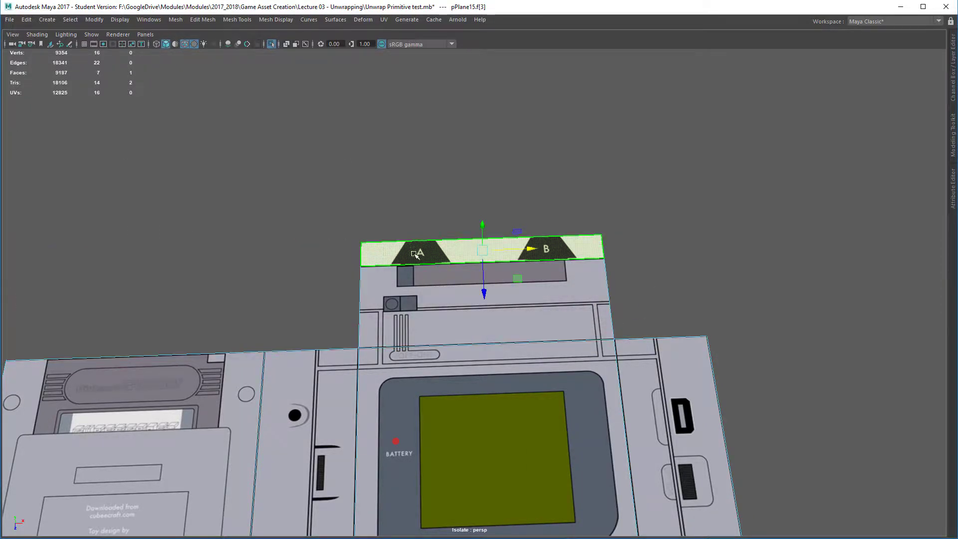
pyautogui.press('Delete')
# Examine the trimmed template, selecting the side, bottom, top and back panel faces one at a time.
pyautogui.scroll(-5, 439, 430)
pyautogui.keyDown('alt'); pyautogui.moveTo(435, 417); pyautogui.dragTo(399, 319, button='middle'); pyautogui.keyUp('alt')
pyautogui.scroll(1, 400, 319)
pyautogui.keyDown('alt'); pyautogui.moveTo(436, 322); pyautogui.dragTo(401, 330); pyautogui.keyUp('alt')
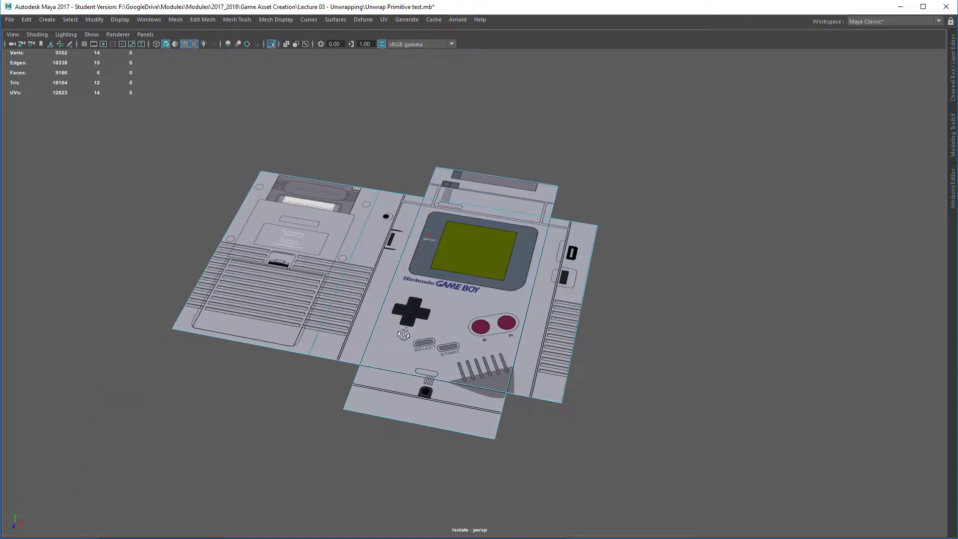
pyautogui.scroll(1, 459, 351)
pyautogui.keyDown('alt'); pyautogui.moveTo(497, 333); pyautogui.dragTo(485, 322); pyautogui.keyUp('alt')
pyautogui.keyDown('alt'); pyautogui.moveTo(532, 383); pyautogui.dragTo(492, 364, button='middle'); pyautogui.keyUp('alt')
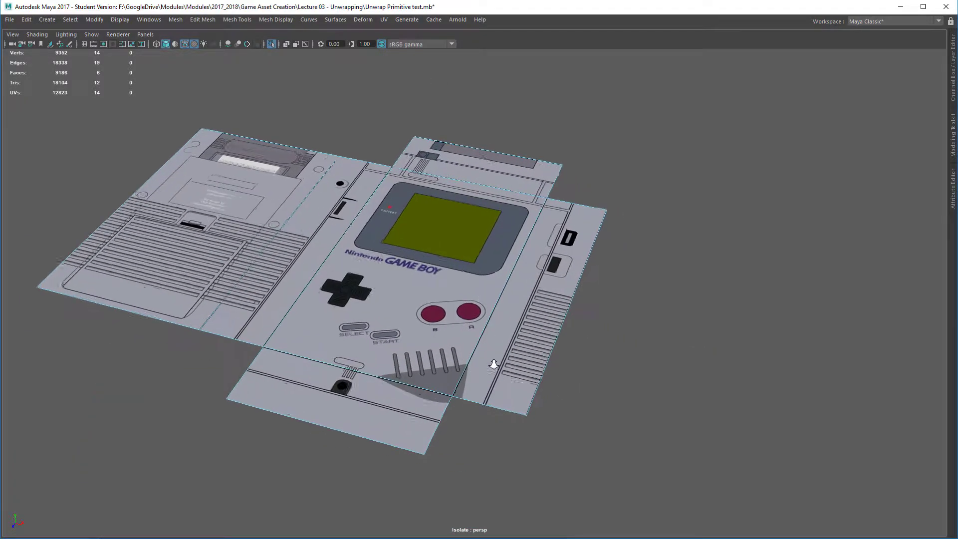
pyautogui.scroll(1, 492, 364)
pyautogui.click(508, 339)
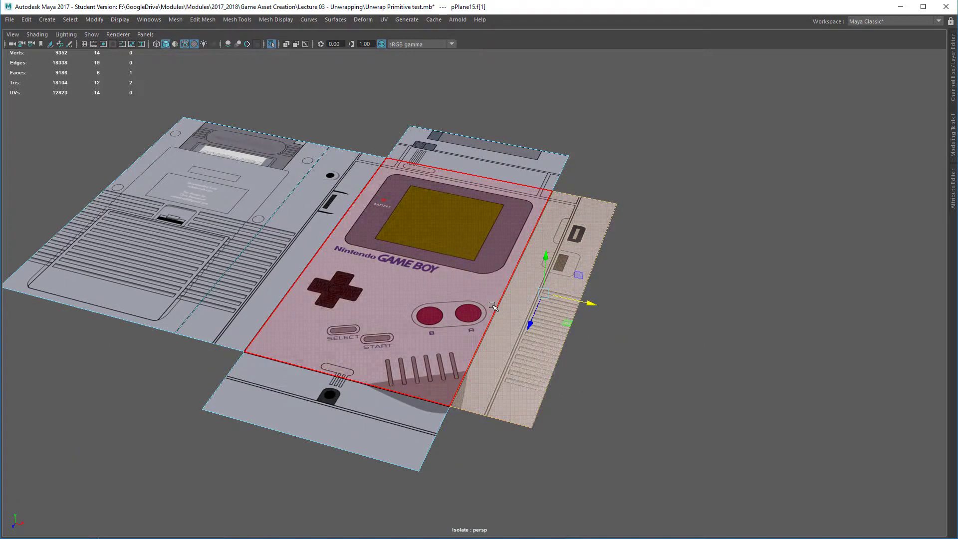
pyautogui.click(394, 439)
pyautogui.click(479, 155)
pyautogui.click(305, 225)
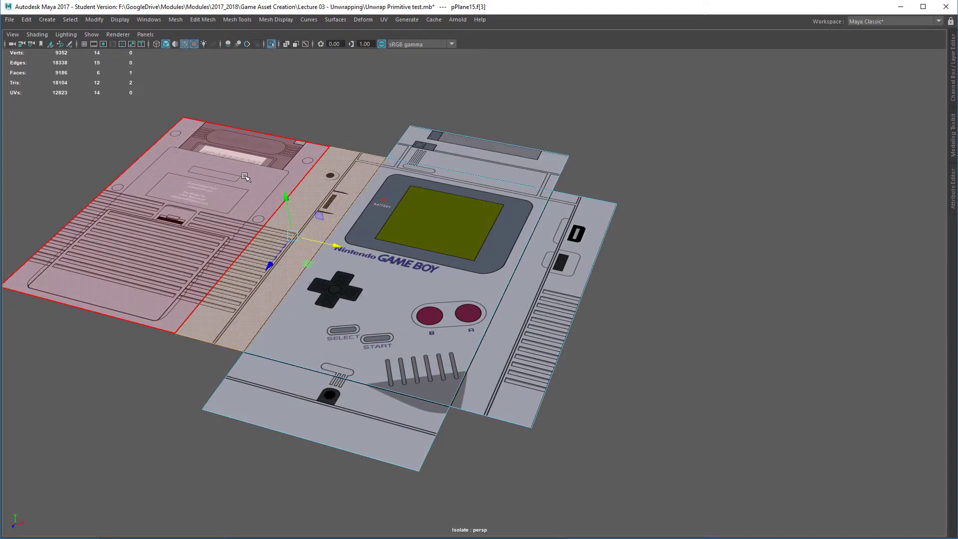
pyautogui.click(245, 177)
# Extract the side panel to the right of the screen panel and the front panel as separate meshes.
pyautogui.click(512, 337)
pyautogui.keyDown('alt'); pyautogui.moveTo(563, 426); pyautogui.dragTo(585, 423); pyautogui.keyUp('alt')
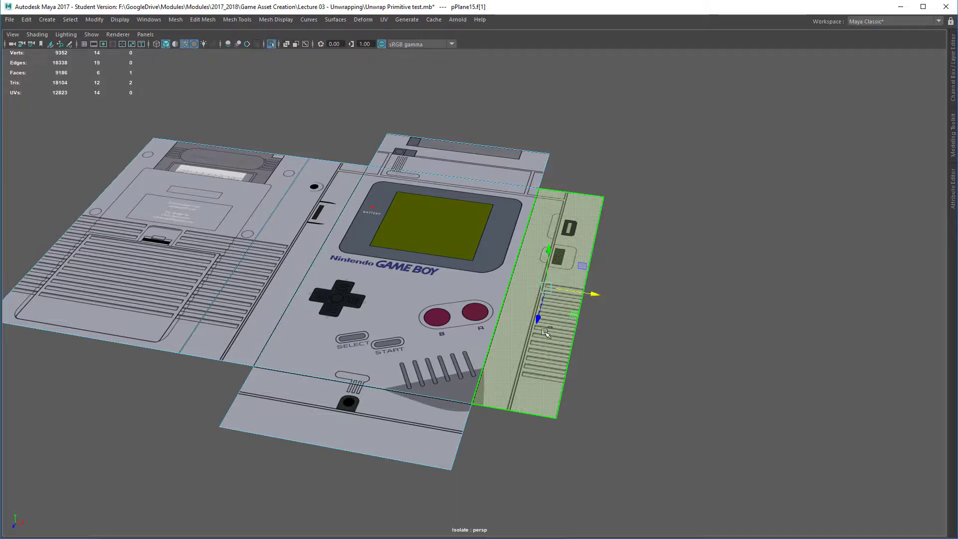
pyautogui.keyDown('shift'); pyautogui.moveTo(544, 332); pyautogui.dragTo(545, 493, button='right'); pyautogui.keyUp('shift')
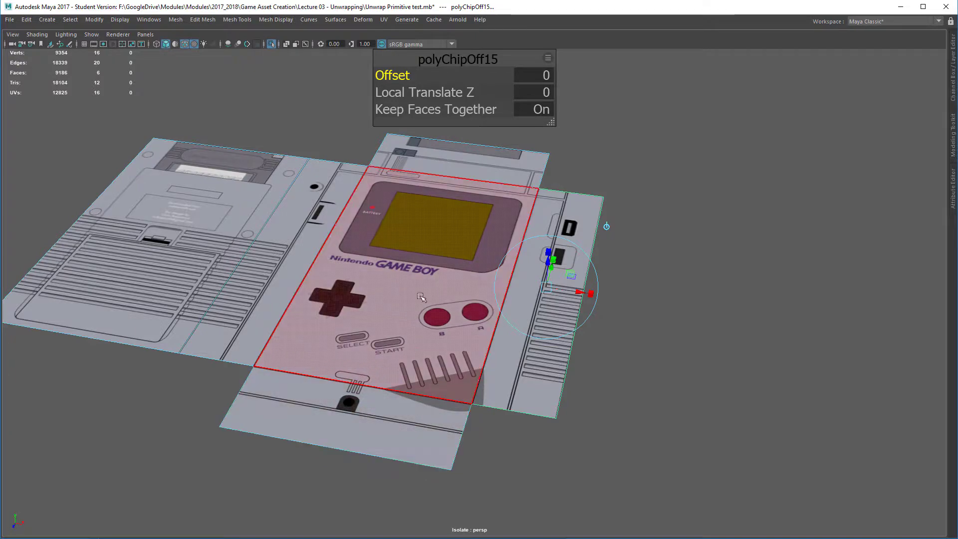
pyautogui.click(400, 268)
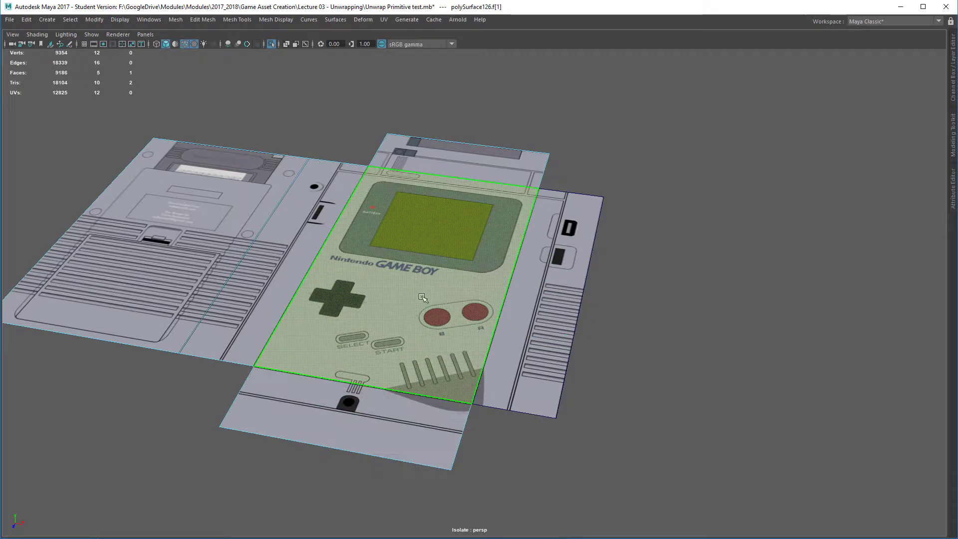
pyautogui.press('g')
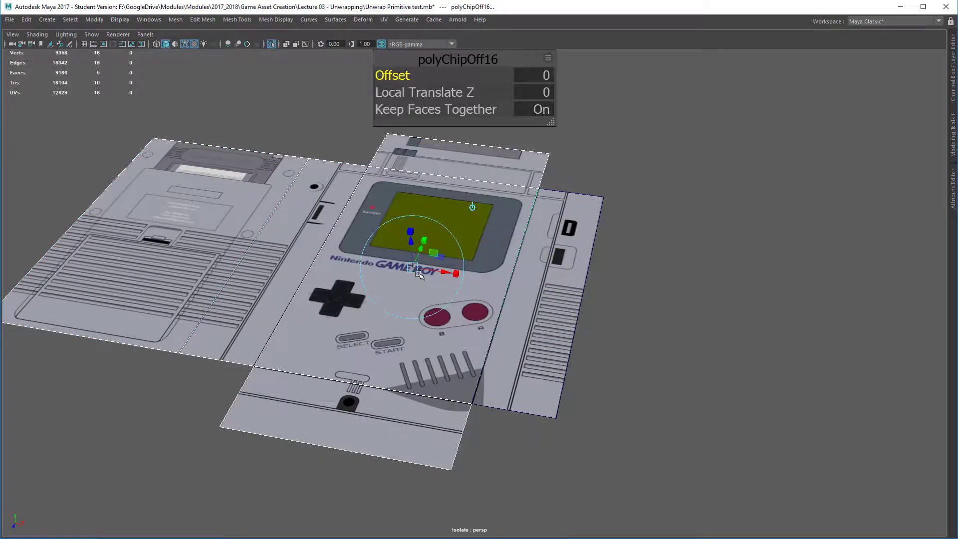
# Extract the bottom, top and remaining side panel faces as separate meshes, one after another.
pyautogui.press('F11')
pyautogui.click(354, 419)
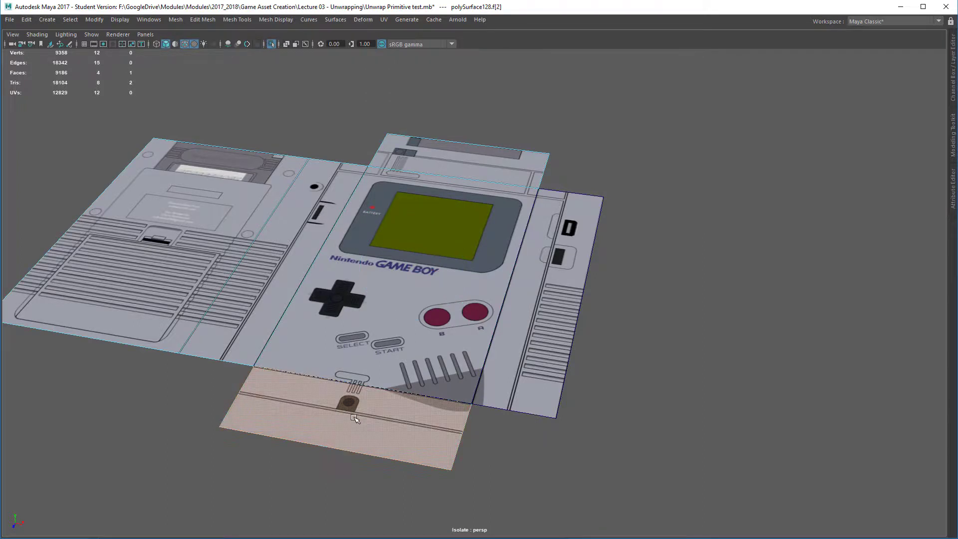
pyautogui.press('g')
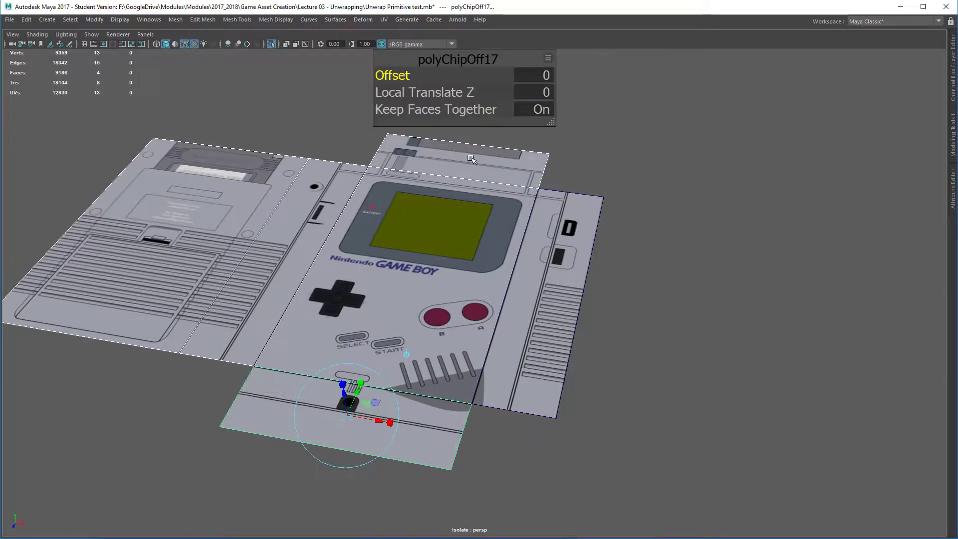
pyautogui.click(472, 158)
pyautogui.press('g')
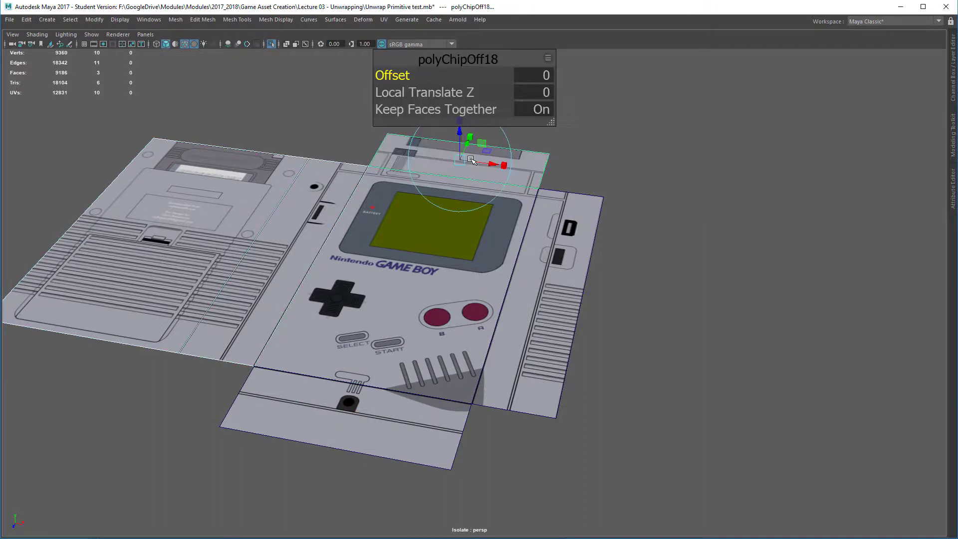
pyautogui.click(283, 225)
pyautogui.press('g')
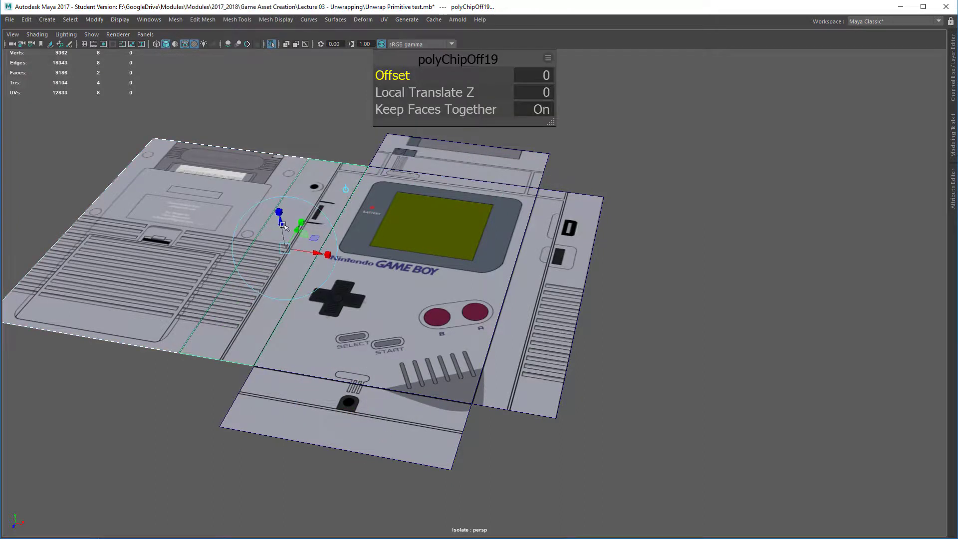
# Select all six Game Boy panels in object mode and center their pivots.
pyautogui.moveTo(184, 218); pyautogui.dragTo(255, 195, button='right')
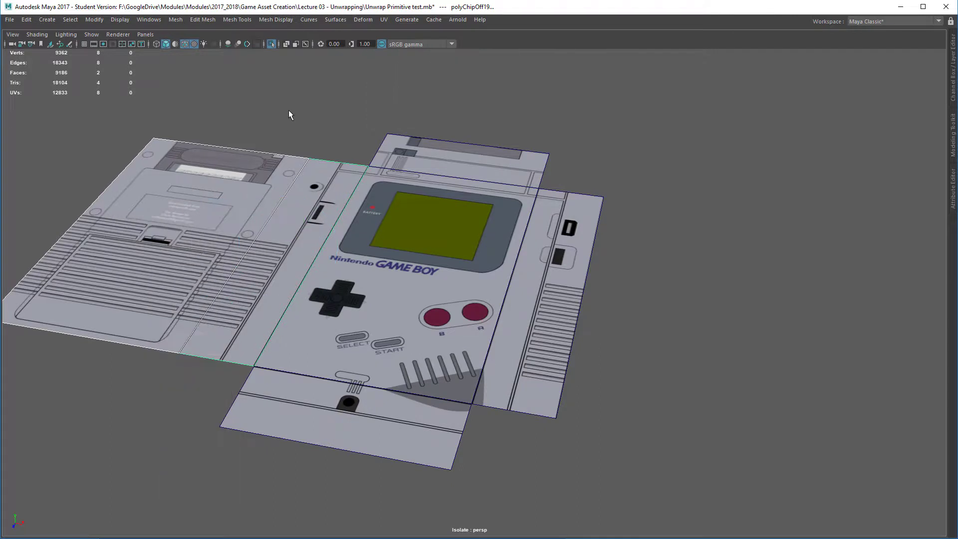
pyautogui.click(175, 217)
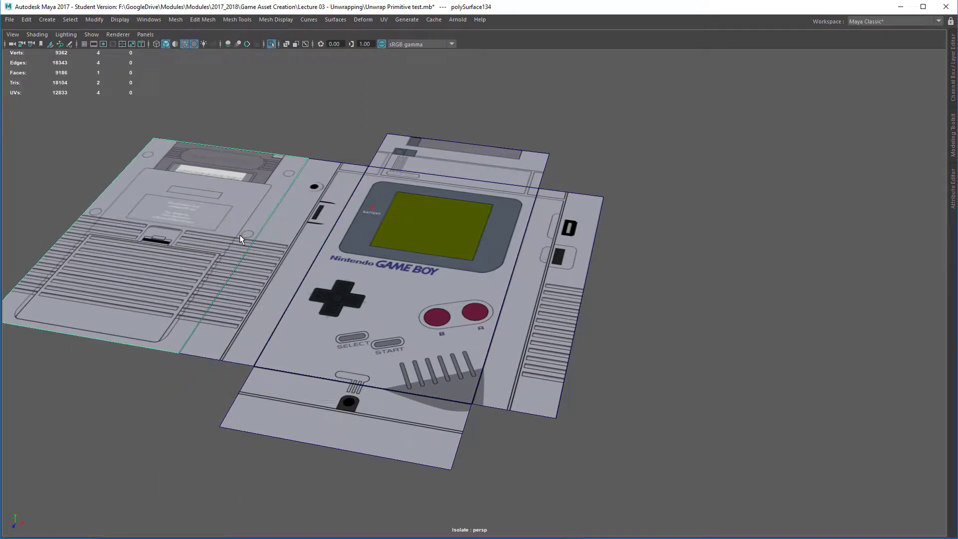
pyautogui.press('w')
pyautogui.scroll(-1, 272, 254)
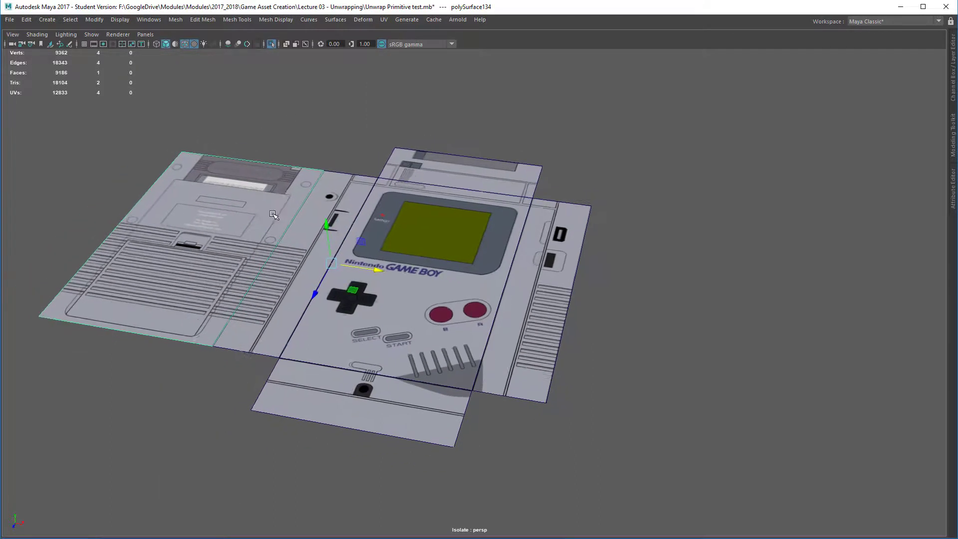
pyautogui.click(136, 144)
pyautogui.moveTo(89, 135); pyautogui.dragTo(556, 406)
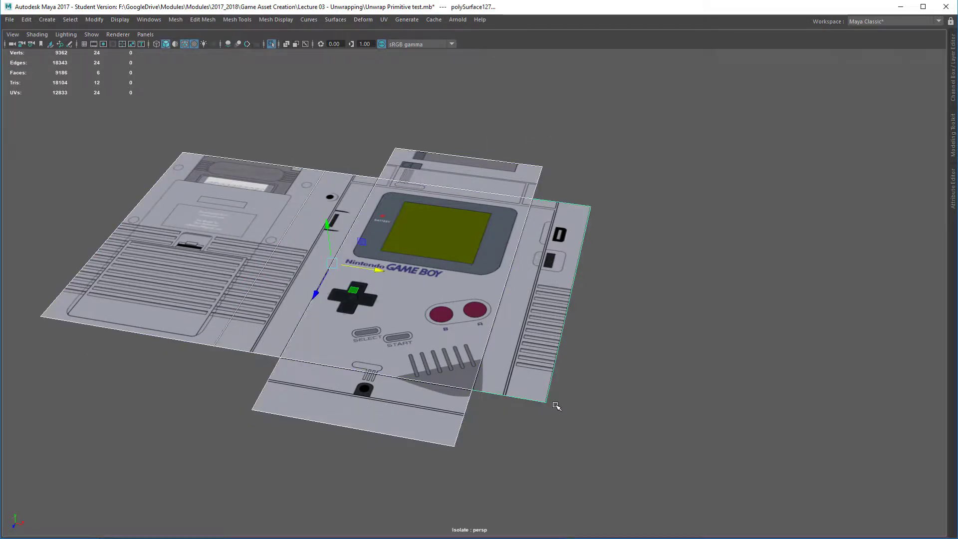
pyautogui.click(465, 359)
pyautogui.press('space')
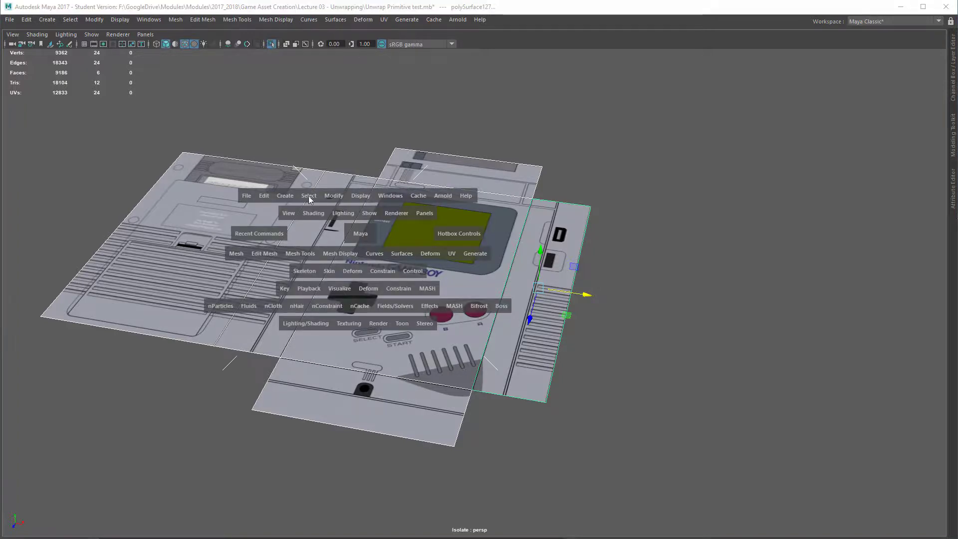
pyautogui.click(335, 197)
pyautogui.click(367, 272)
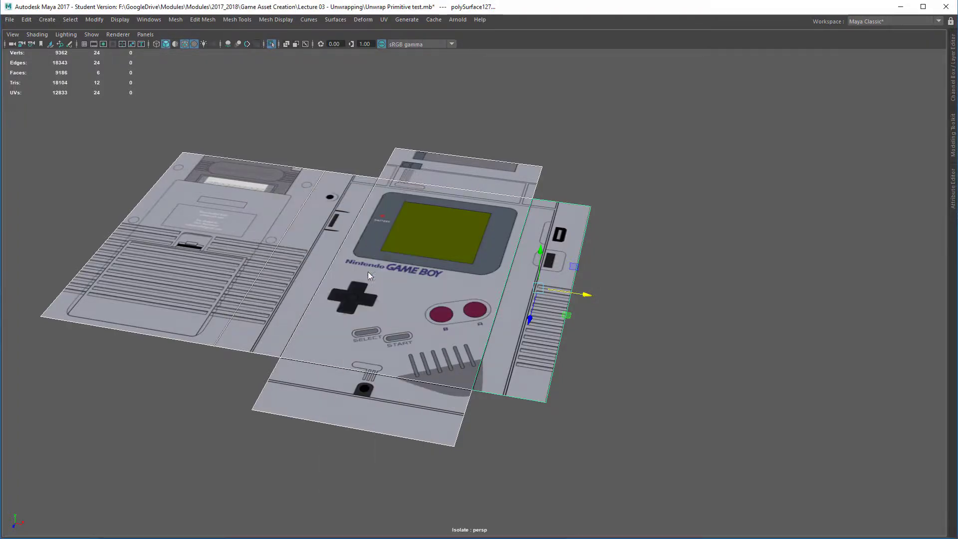
# Select the front, bottom, side, back and top panels one at a time to examine their pivot positions.
pyautogui.click(662, 325)
pyautogui.click(440, 295)
pyautogui.click(363, 399)
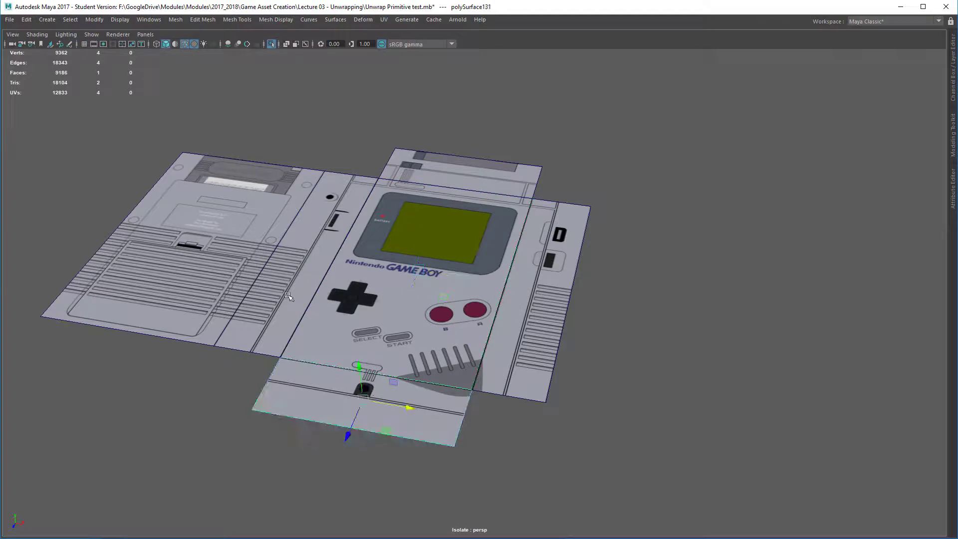
pyautogui.click(272, 315)
pyautogui.click(180, 254)
pyautogui.click(410, 177)
# Snap the right side panel's pivot to the lower corner it shares with the front panel.
pyautogui.click(538, 298)
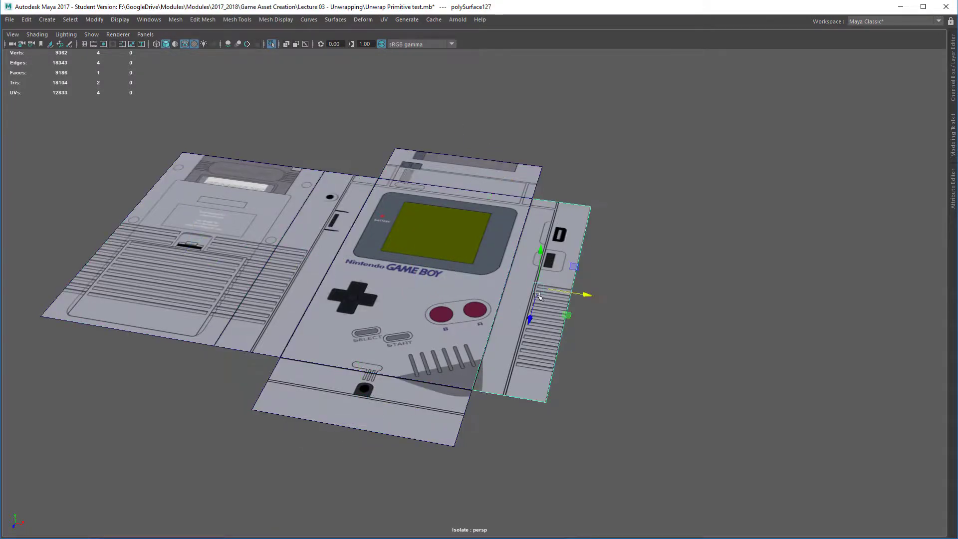
pyautogui.keyDown('alt'); pyautogui.moveTo(529, 299); pyautogui.dragTo(492, 294, button='middle'); pyautogui.keyUp('alt')
pyautogui.keyDown('alt'); pyautogui.moveTo(492, 294); pyautogui.dragTo(496, 310); pyautogui.keyUp('alt')
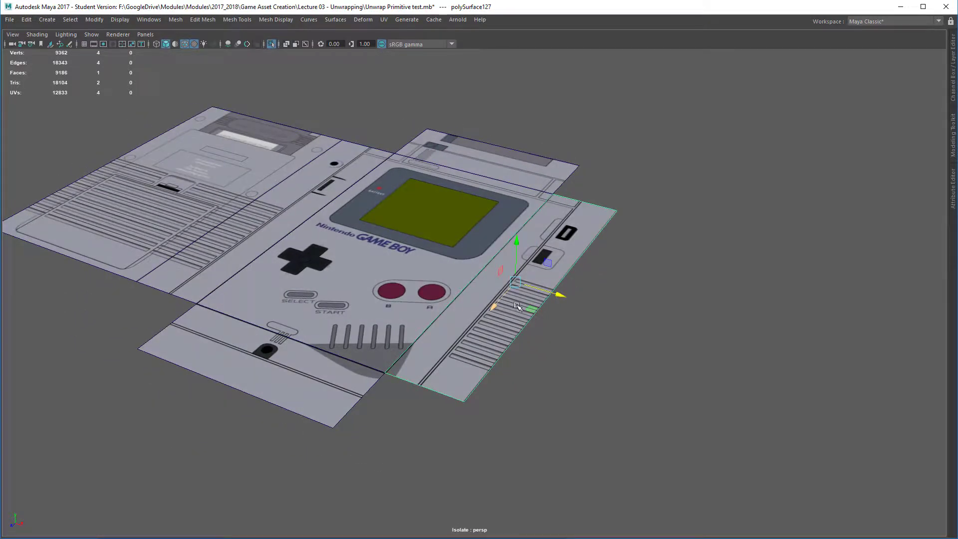
pyautogui.keyDown('alt'); pyautogui.moveTo(451, 358); pyautogui.dragTo(480, 351, button='middle'); pyautogui.keyUp('alt')
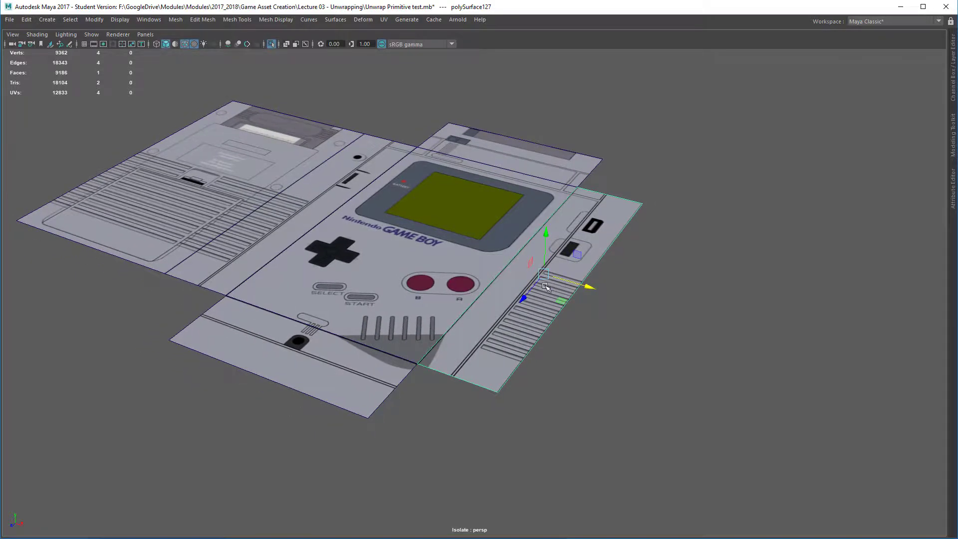
pyautogui.keyDown('alt'); pyautogui.moveTo(424, 365); pyautogui.dragTo(492, 361, button='right'); pyautogui.keyUp('alt')
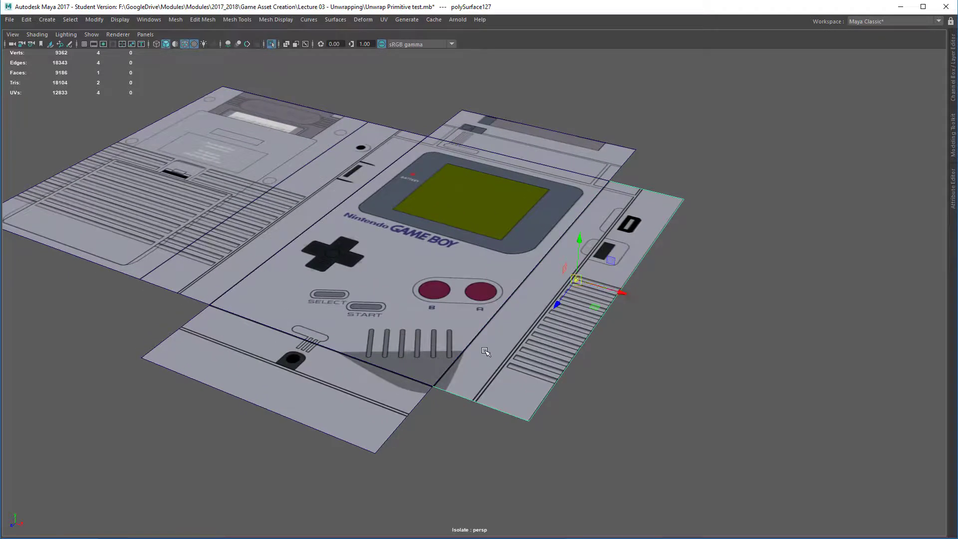
pyautogui.press('d')
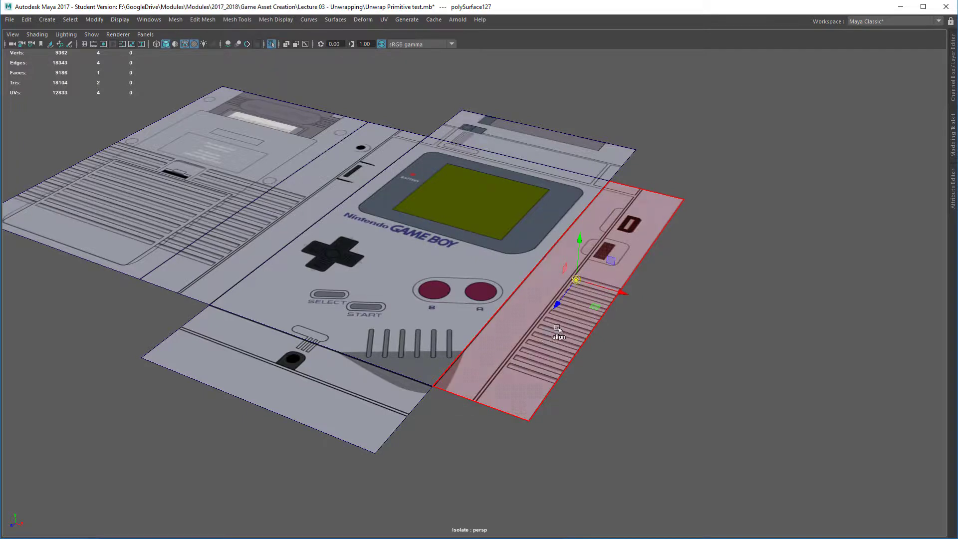
pyautogui.press('v')
pyautogui.moveTo(576, 280); pyautogui.dragTo(491, 342)
pyautogui.moveTo(437, 381); pyautogui.dragTo(435, 383)
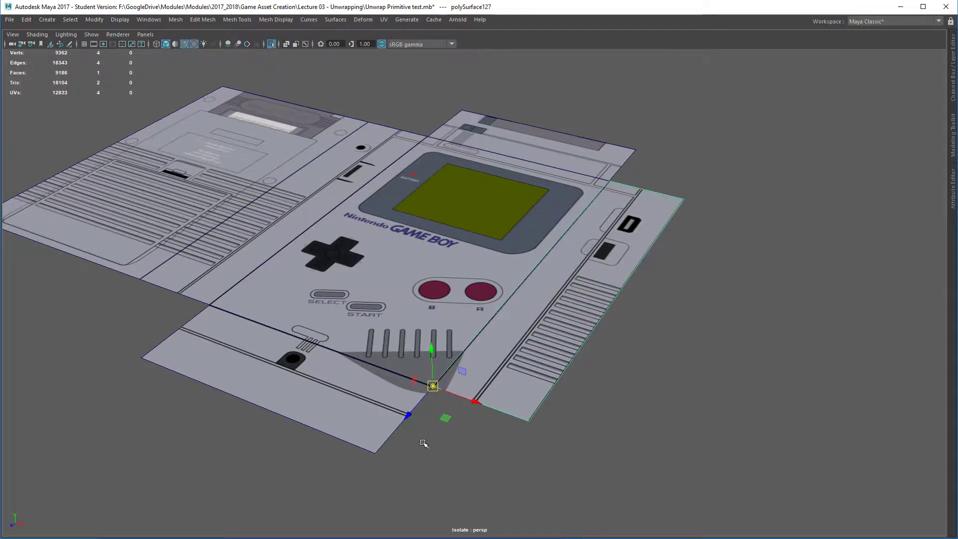
# Snap the pivots of the bottom and top panels to the right-hand corners they share with the front panel.
pyautogui.click(338, 378)
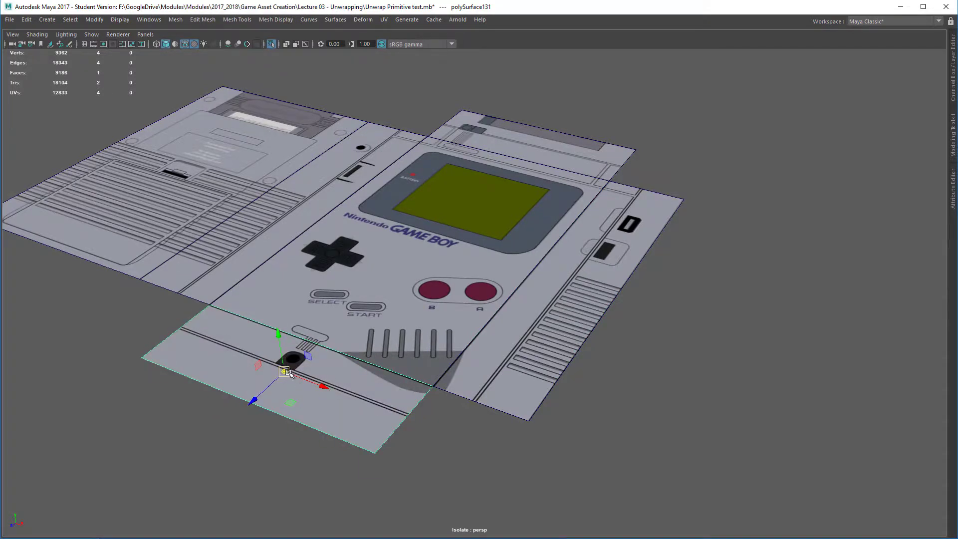
pyautogui.press('v')
pyautogui.moveTo(287, 372); pyautogui.dragTo(395, 388)
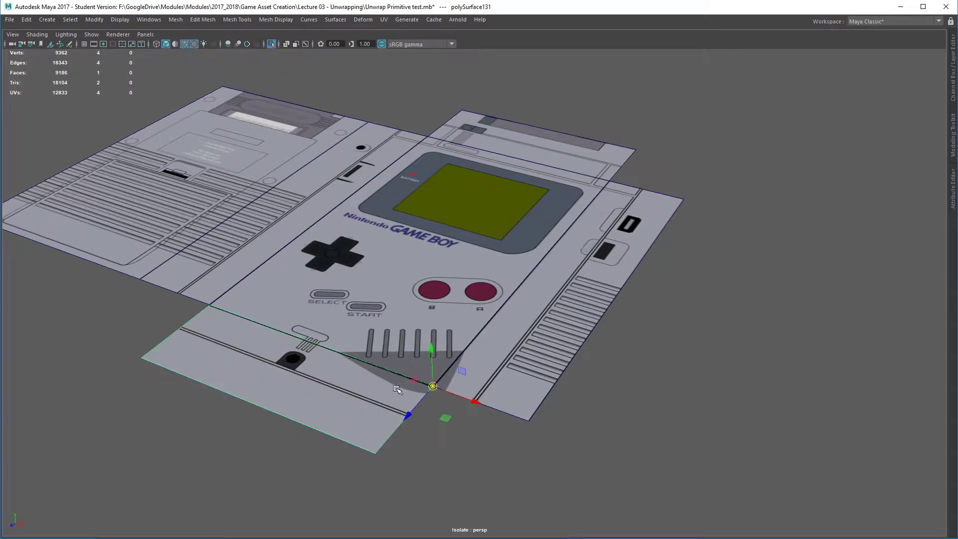
pyautogui.click(543, 149)
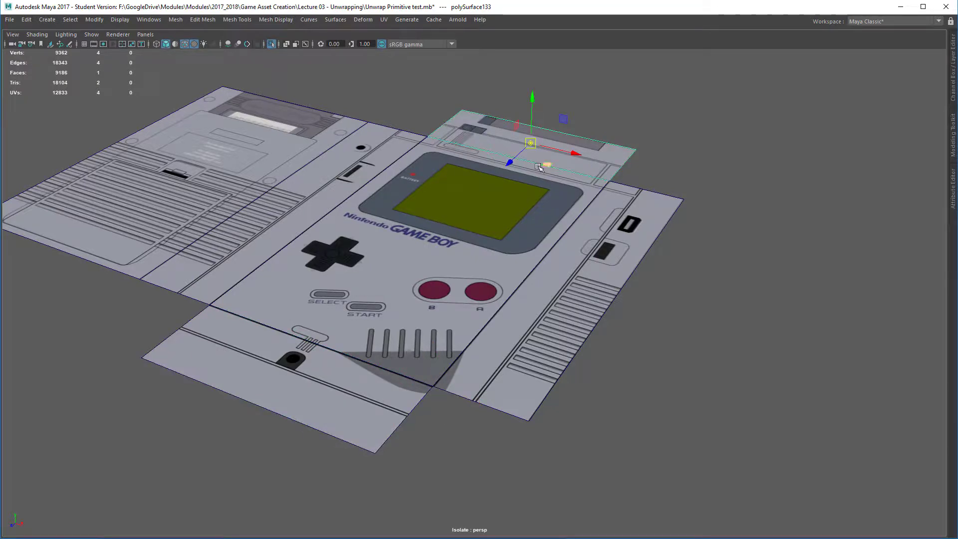
pyautogui.moveTo(539, 166); pyautogui.dragTo(599, 189)
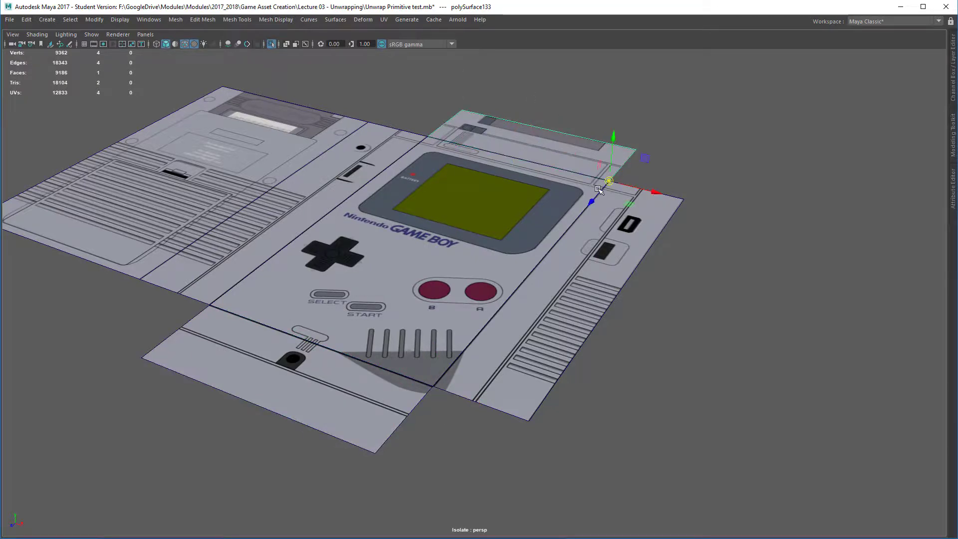
# Snap the left side panel's pivot to the front panel's lower corner and the back panel's pivot to the adjoining side panel's lower corner.
pyautogui.click(308, 173)
pyautogui.press('d')
pyautogui.moveTo(301, 200); pyautogui.dragTo(209, 303)
pyautogui.click(191, 179)
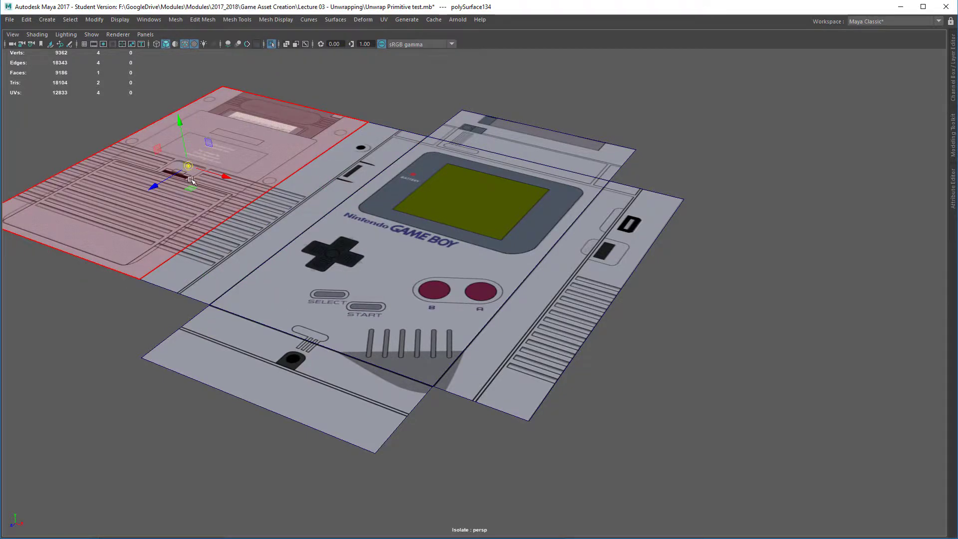
pyautogui.moveTo(192, 179); pyautogui.dragTo(183, 270)
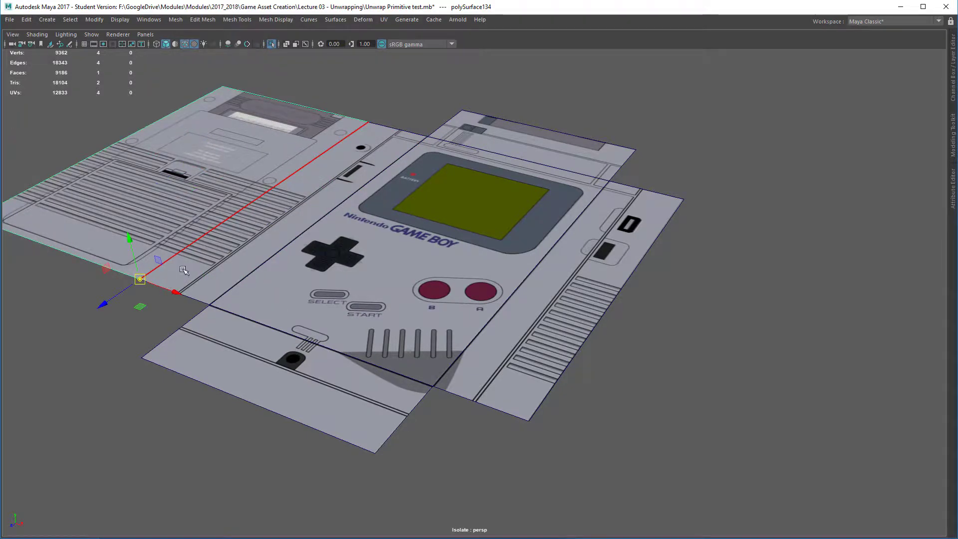
# Rotate the right side panel and the bottom panel down until they stand perpendicular to the front panel.
pyautogui.click(526, 314)
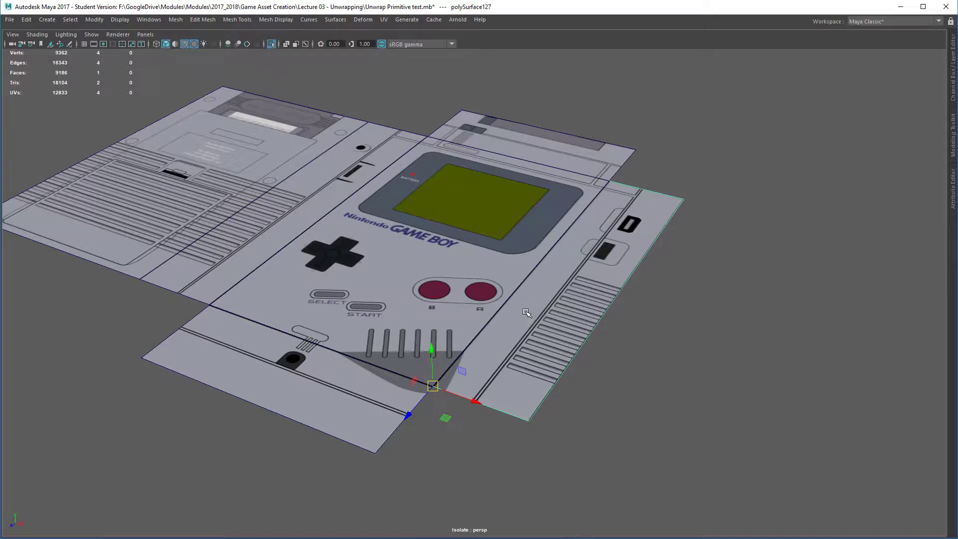
pyautogui.press('e')
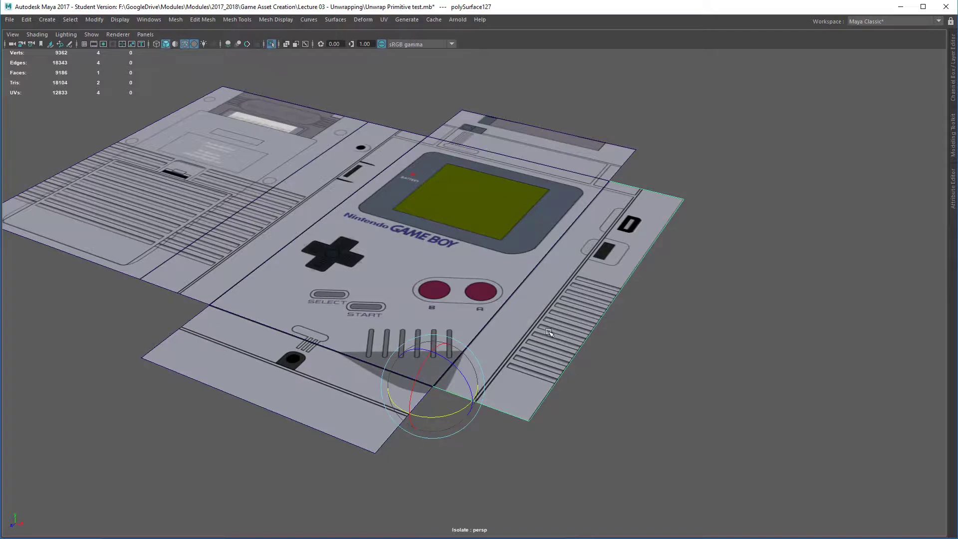
pyautogui.moveTo(455, 363); pyautogui.dragTo(497, 429)
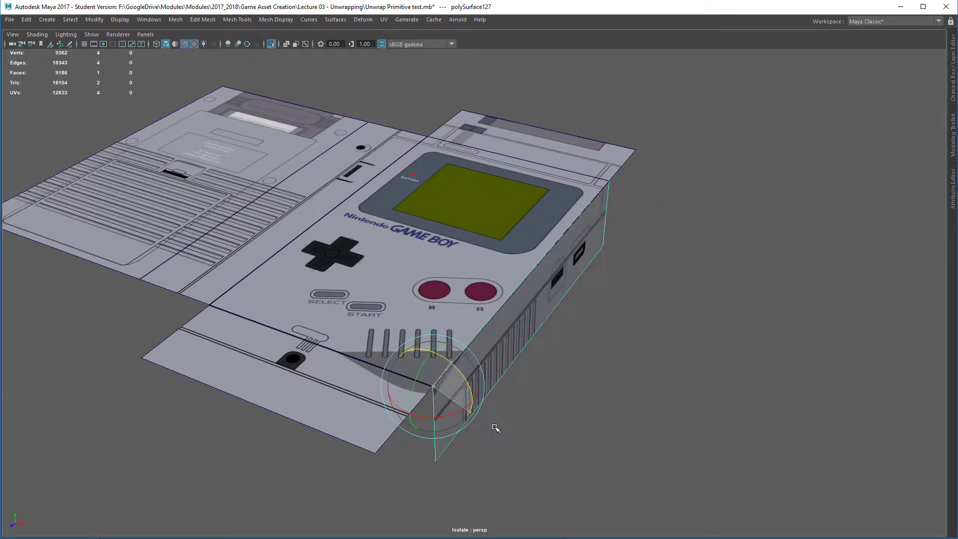
pyautogui.click(275, 354)
pyautogui.moveTo(439, 371); pyautogui.dragTo(410, 425)
# Rotate the top panel and the left side panel down until they stand perpendicular to the front panel.
pyautogui.click(591, 172)
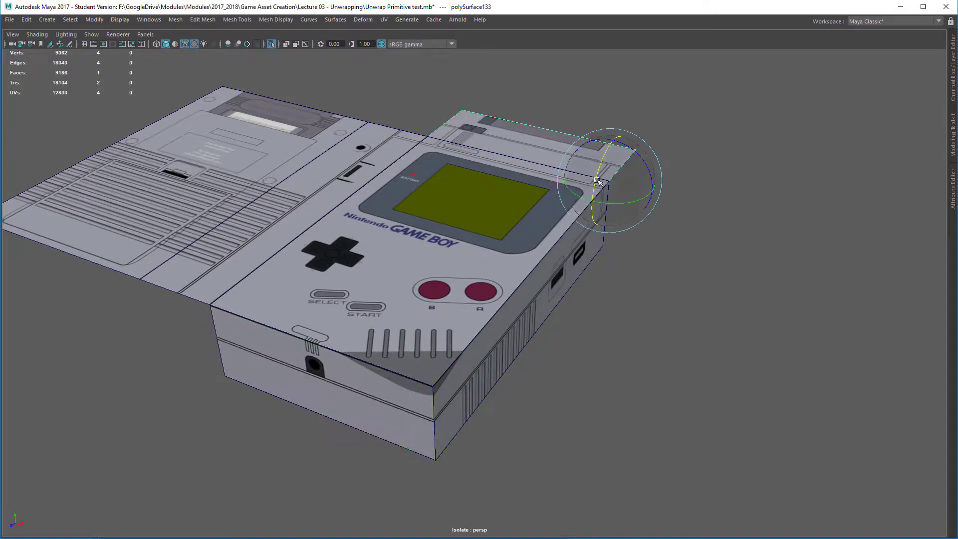
pyautogui.moveTo(593, 171); pyautogui.dragTo(634, 134)
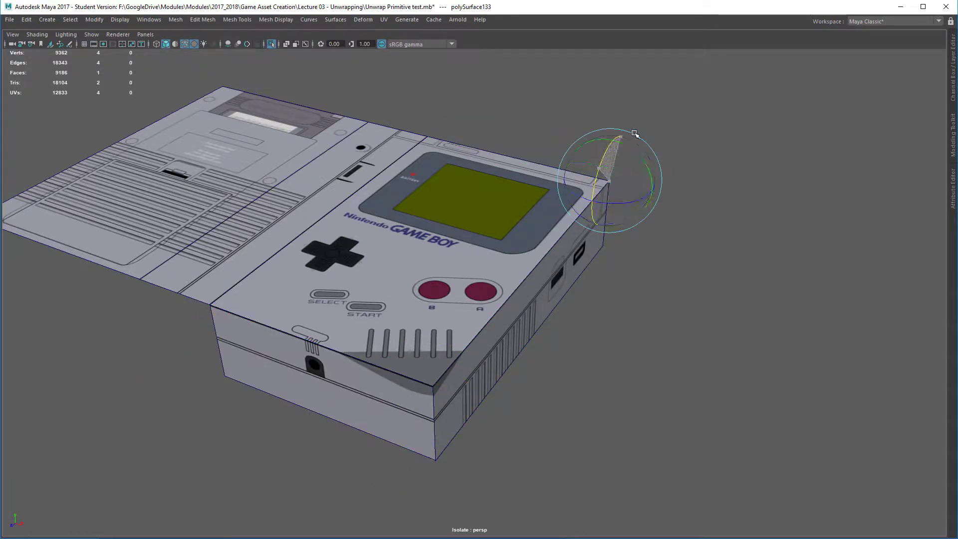
pyautogui.click(354, 175)
pyautogui.moveTo(233, 292); pyautogui.dragTo(189, 246)
# Rotate the back panel about its pivot until it is flipped over, facing downward.
pyautogui.click(171, 199)
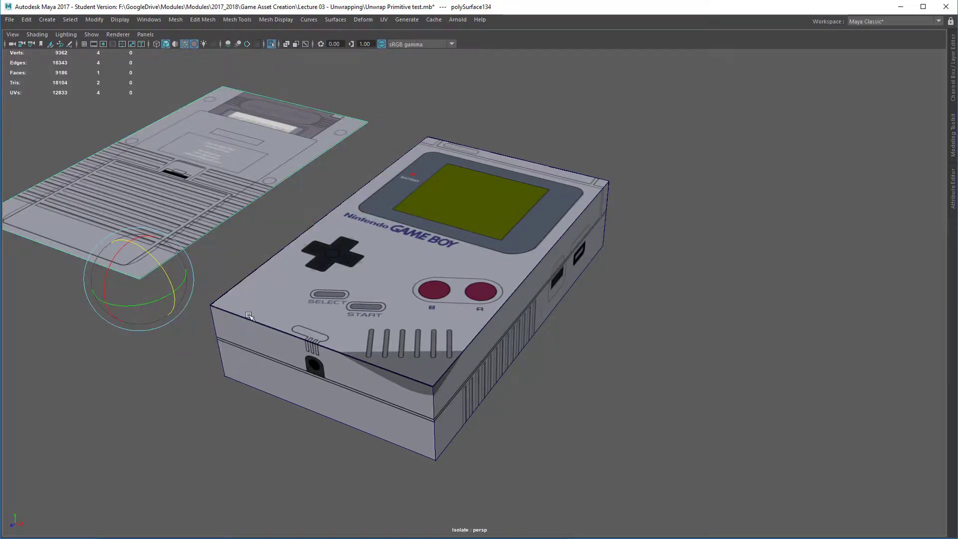
pyautogui.keyDown('alt'); pyautogui.moveTo(249, 316); pyautogui.dragTo(344, 394, button='middle'); pyautogui.keyUp('alt')
pyautogui.scroll(-2, 336, 272)
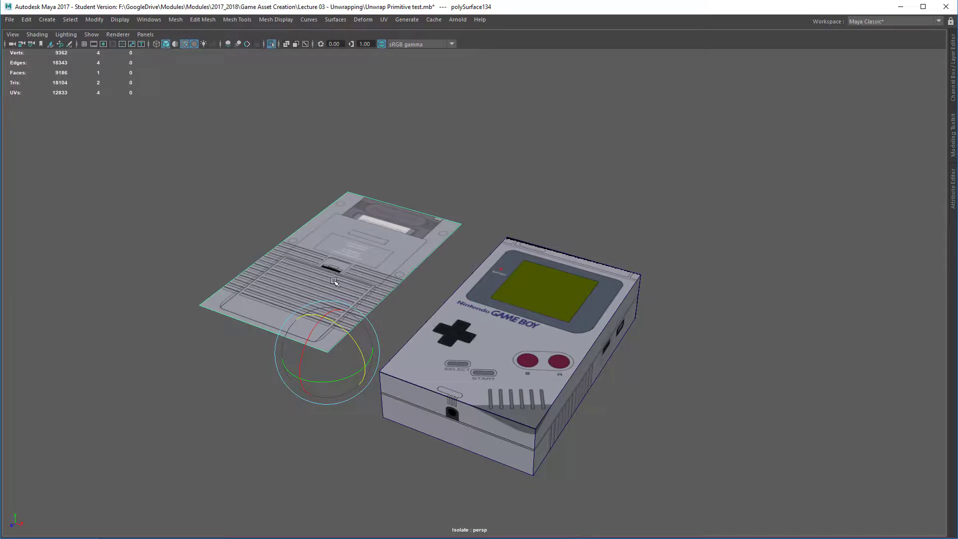
pyautogui.moveTo(342, 330); pyautogui.dragTo(218, 261)
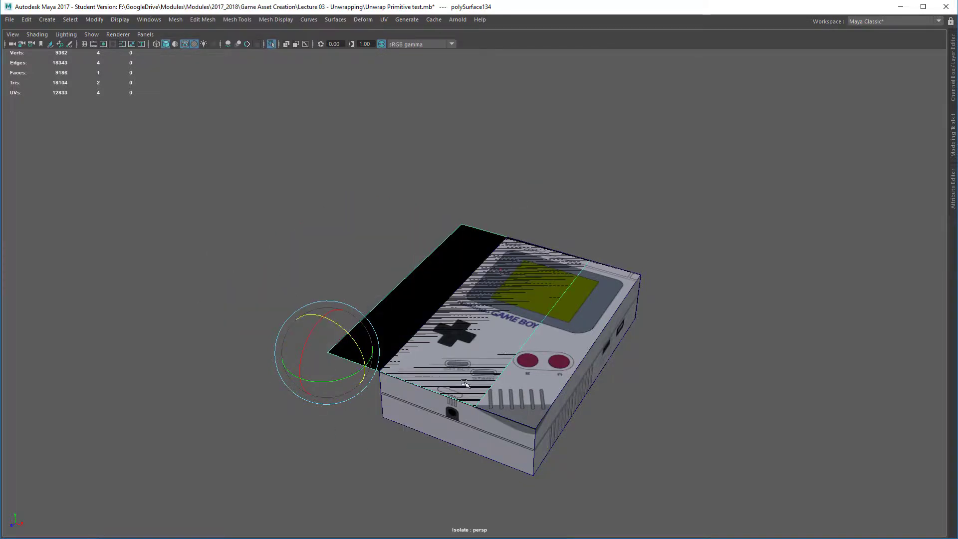
# Snap the flipped back panel onto the lower corner of the side panels to close the underside of the box.
pyautogui.scroll(3, 411, 393)
pyautogui.keyDown('alt'); pyautogui.moveTo(411, 394); pyautogui.dragTo(441, 348, button='middle'); pyautogui.keyUp('alt')
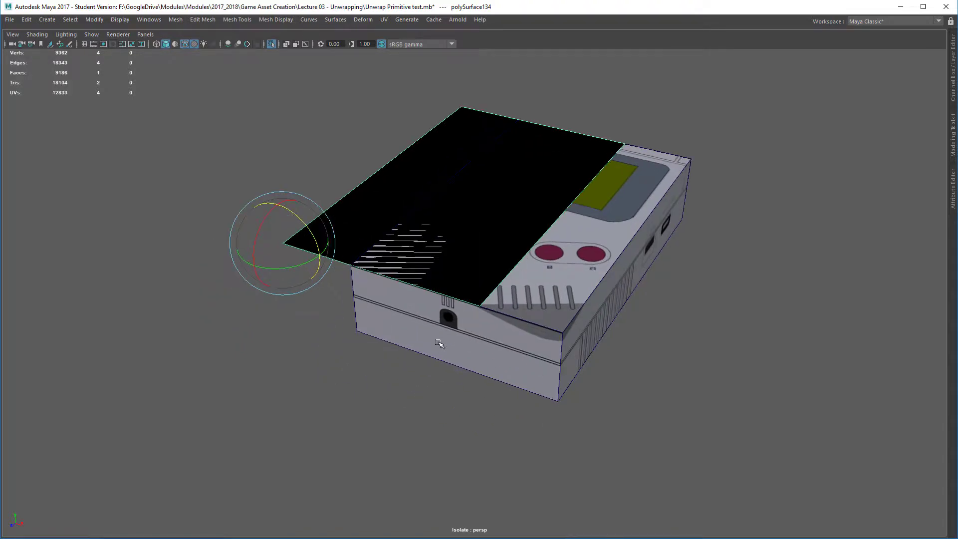
pyautogui.press('w')
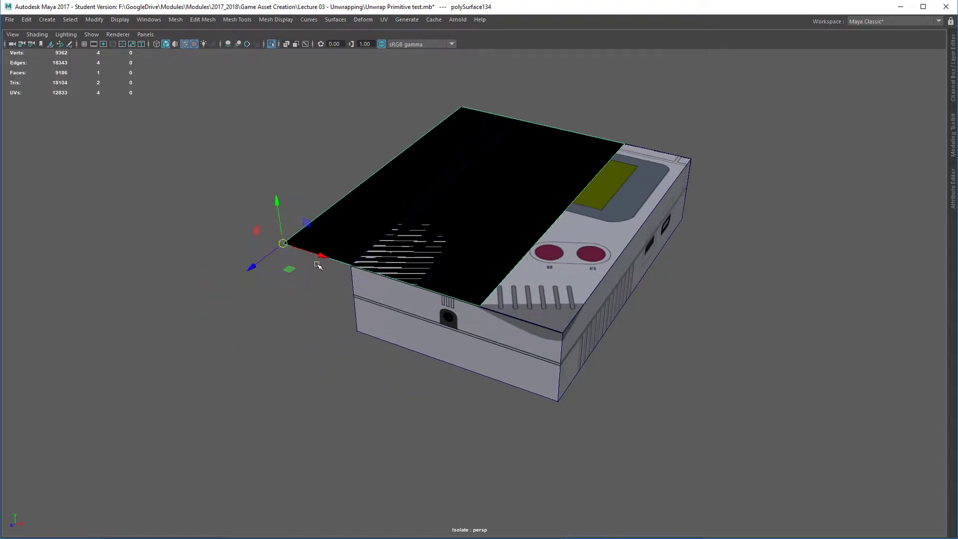
pyautogui.moveTo(282, 242); pyautogui.dragTo(481, 326)
# Select all six folded panels and combine them into a single mesh.
pyautogui.click(502, 324)
pyautogui.click(566, 202)
pyautogui.moveTo(207, 185); pyautogui.dragTo(711, 455)
pyautogui.keyDown('shift'); pyautogui.moveTo(518, 324); pyautogui.dragTo(491, 509, button='right'); pyautogui.keyUp('shift')
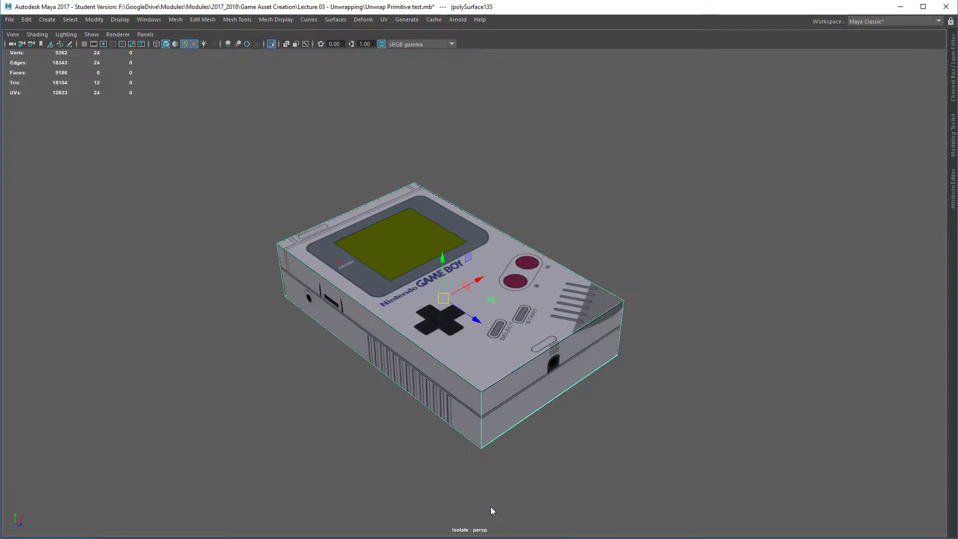
# Try moving the front face of the combined mesh upward, and undo the move.
pyautogui.moveTo(487, 319); pyautogui.dragTo(505, 377, button='right')
pyautogui.click(652, 210)
pyautogui.click(496, 304)
pyautogui.press('F11')
pyautogui.click(494, 366)
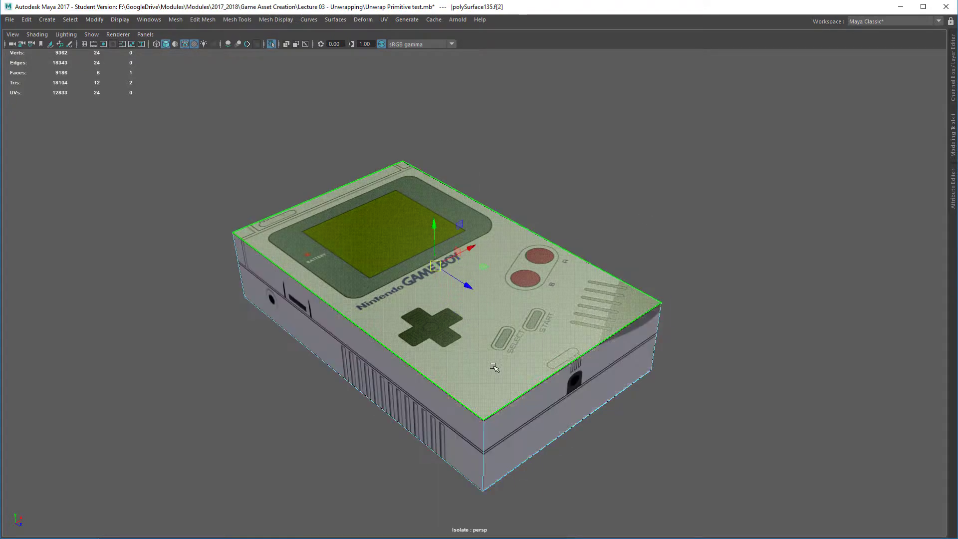
pyautogui.moveTo(435, 226); pyautogui.dragTo(453, 201)
pyautogui.hotkey('ctrl', 'z')
# Switch the combined mesh to vertex editing and display it in wireframe.
pyautogui.moveTo(345, 197); pyautogui.dragTo(293, 194, button='right')
pyautogui.moveTo(162, 127); pyautogui.dragTo(730, 530)
pyautogui.keyDown('alt'); pyautogui.moveTo(579, 397); pyautogui.dragTo(514, 331); pyautogui.keyUp('alt')
pyautogui.press('4')
pyautogui.click(491, 242)
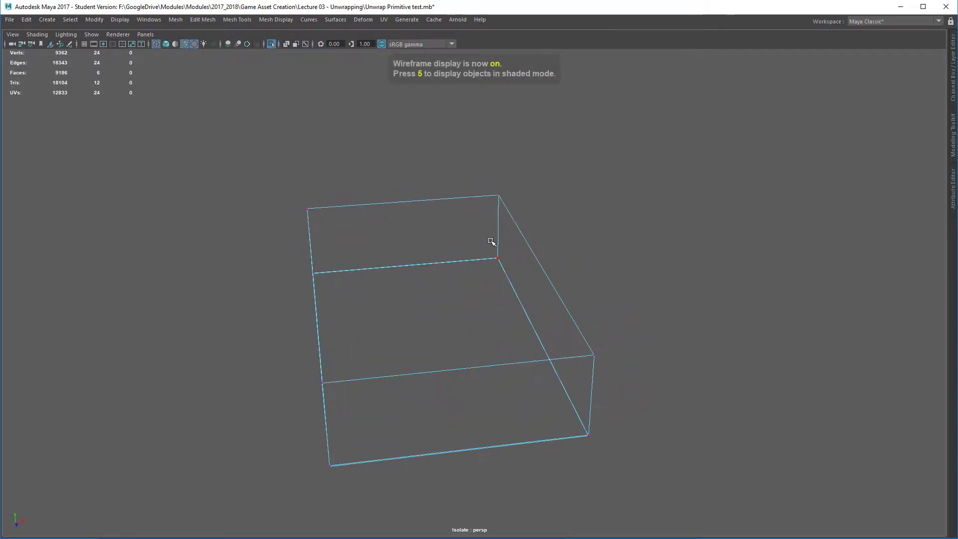
# Try moving a single corner vertex of the box, and undo the move.
pyautogui.click(499, 258)
pyautogui.moveTo(500, 259); pyautogui.dragTo(494, 292)
pyautogui.hotkey('ctrl', 'z')
# Select the vertices along the box's right side and scale them flat along X to align them.
pyautogui.click(468, 175)
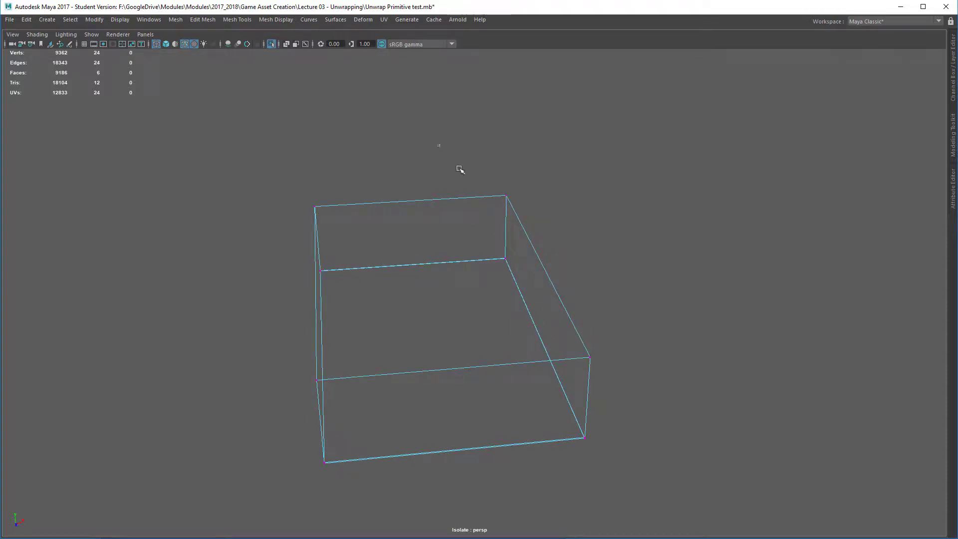
pyautogui.moveTo(437, 145); pyautogui.dragTo(639, 454)
pyautogui.moveTo(604, 404)
pyautogui.keyDown('alt'); pyautogui.mouseDown()
pyautogui.moveTo(580, 367)
pyautogui.moveTo(593, 389)
pyautogui.mouseUp(); pyautogui.keyUp('alt')
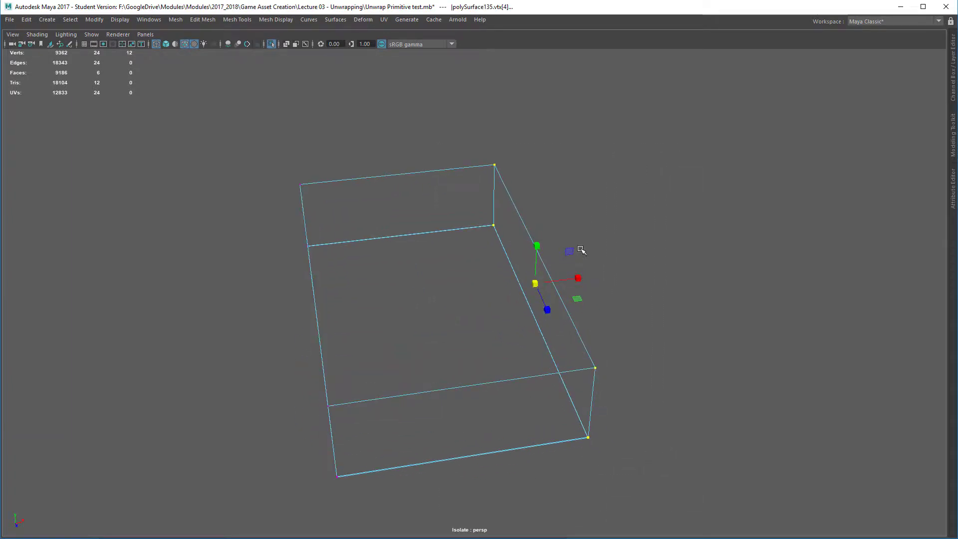
pyautogui.moveTo(574, 277); pyautogui.dragTo(578, 278)
pyautogui.keyDown('alt'); pyautogui.moveTo(333, 311); pyautogui.dragTo(298, 268); pyautogui.keyUp('alt')
# Select the vertices along the box's left side and scale them flat along X to align them.
pyautogui.moveTo(189, 136); pyautogui.dragTo(349, 452)
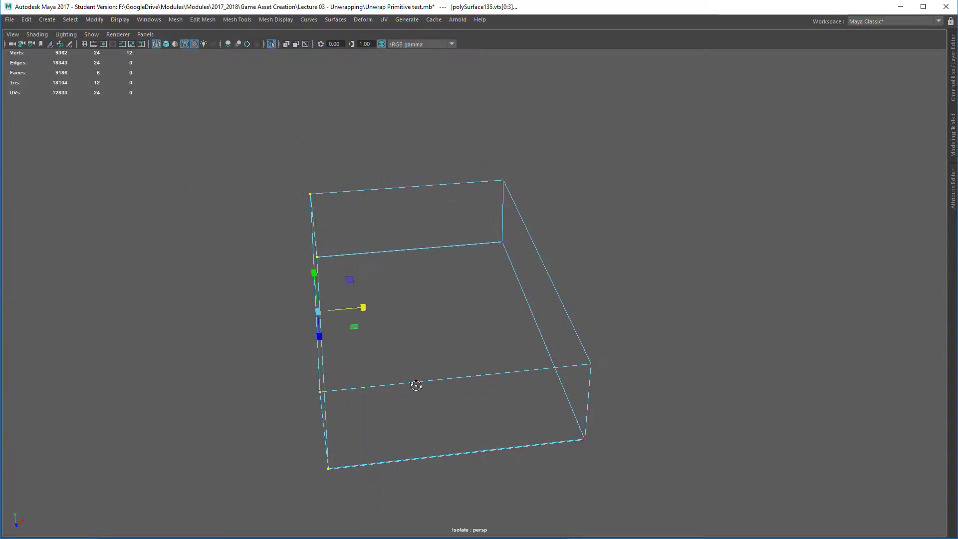
pyautogui.keyDown('alt'); pyautogui.moveTo(412, 385); pyautogui.dragTo(323, 229); pyautogui.keyUp('alt')
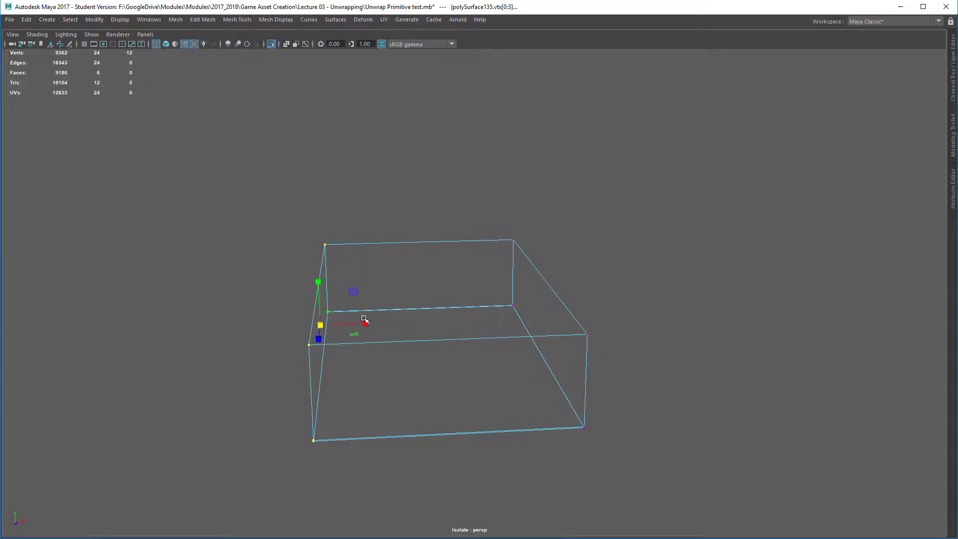
pyautogui.moveTo(364, 321); pyautogui.dragTo(360, 326)
pyautogui.keyDown('alt'); pyautogui.moveTo(572, 286); pyautogui.dragTo(578, 272); pyautogui.keyUp('alt')
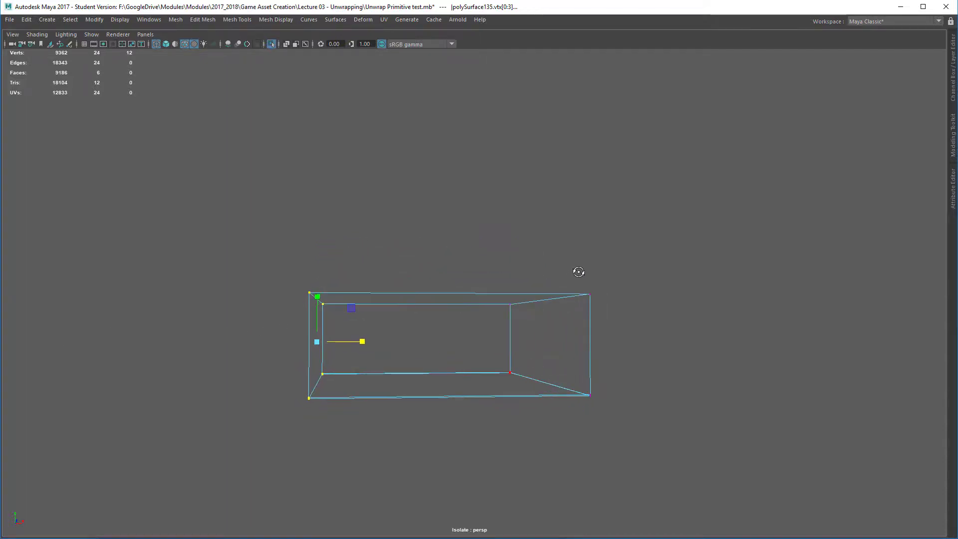
# Select the box's bottom corner vertices and scale them flat along Y so they lie level.
pyautogui.moveTo(131, 253); pyautogui.dragTo(338, 389)
pyautogui.moveTo(239, 347); pyautogui.dragTo(438, 336)
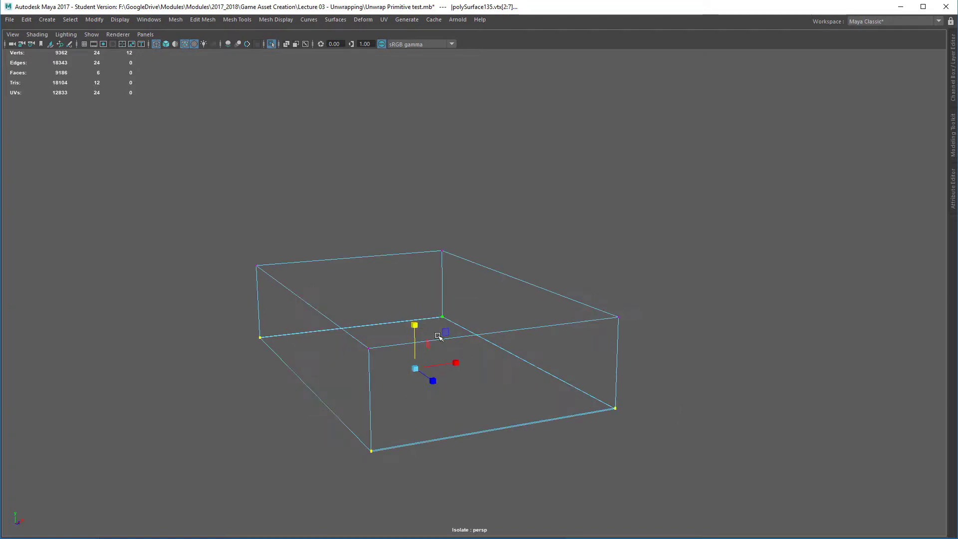
pyautogui.click(414, 326)
pyautogui.keyDown('alt'); pyautogui.moveTo(595, 351); pyautogui.dragTo(387, 344); pyautogui.keyUp('alt')
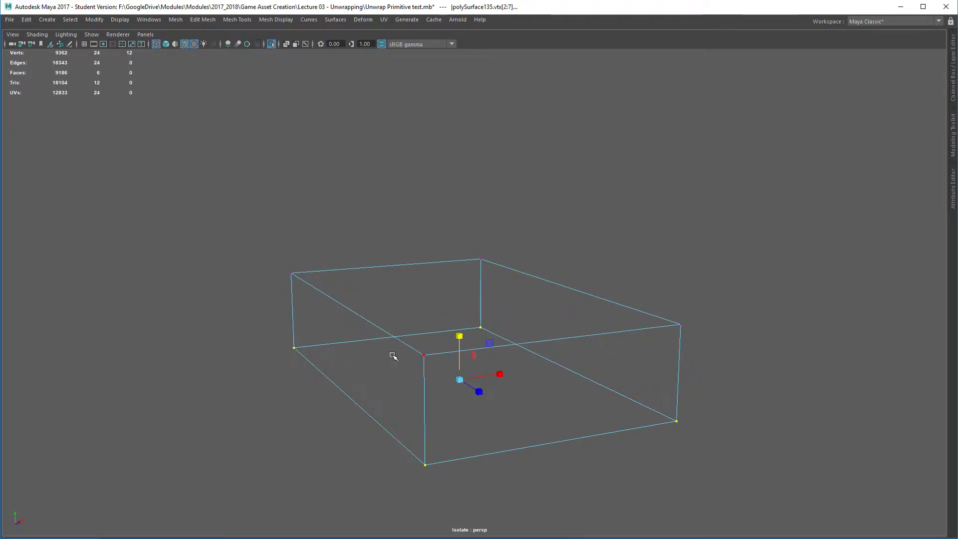
# Merge all vertices of the box, return it to object selection and restore the textured display.
pyautogui.moveTo(316, 288); pyautogui.dragTo(263, 288, button='right')
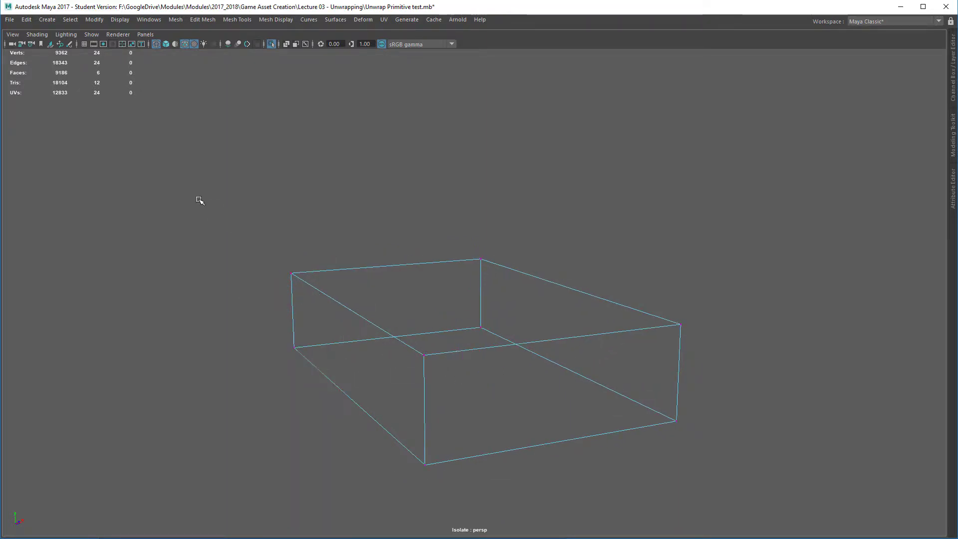
pyautogui.moveTo(184, 181); pyautogui.dragTo(776, 531)
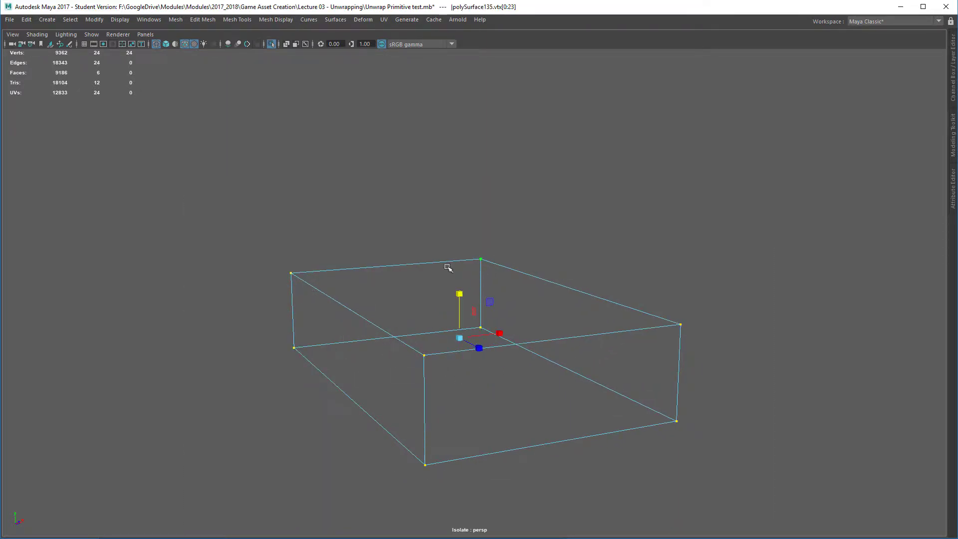
pyautogui.keyDown('shift'); pyautogui.moveTo(444, 308); pyautogui.dragTo(559, 210, button='right'); pyautogui.keyUp('shift')
pyautogui.click(425, 263)
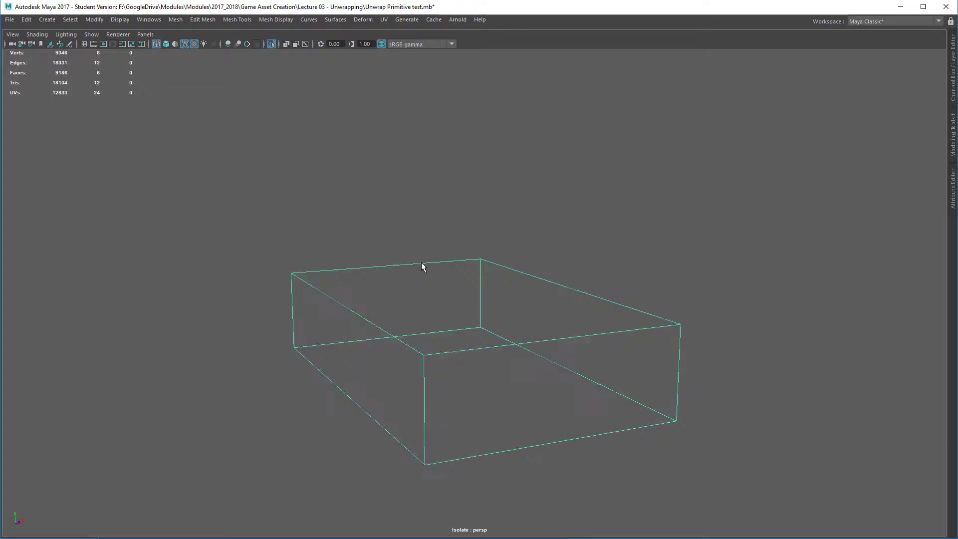
pyautogui.press('6')
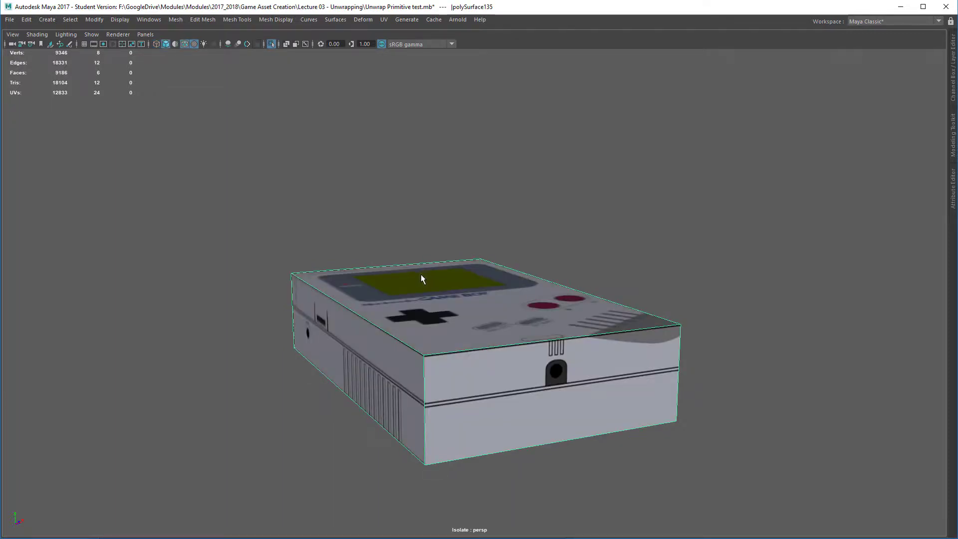
# Try moving the front face of the merged Game Boy box to check that the sides follow.
pyautogui.moveTo(421, 274); pyautogui.dragTo(430, 298, button='right')
pyautogui.click(429, 298)
pyautogui.keyDown('alt'); pyautogui.moveTo(429, 298); pyautogui.dragTo(453, 340); pyautogui.keyUp('alt')
pyautogui.press('w')
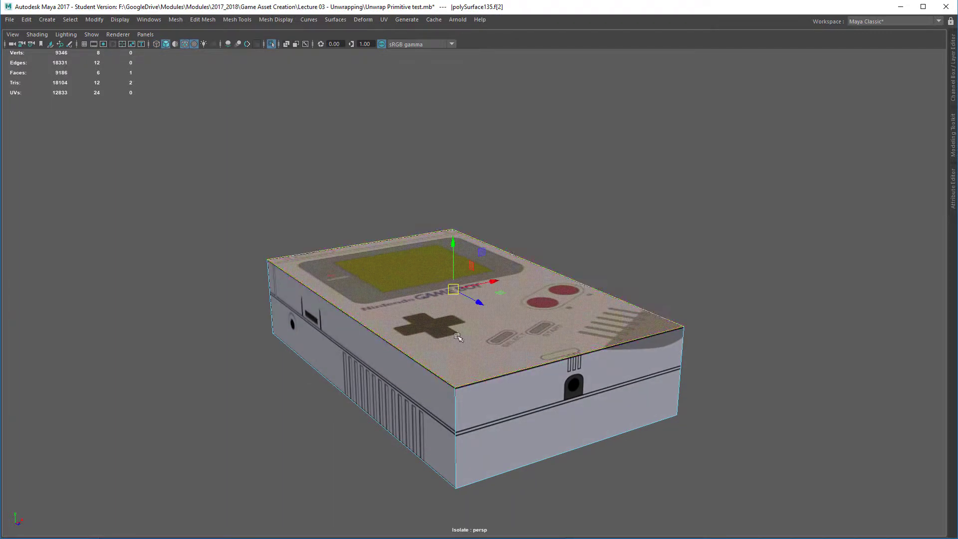
pyautogui.moveTo(454, 287); pyautogui.dragTo(493, 406)
pyautogui.click(446, 342)
# Select all edges of the Game Boy box and bevel them.
pyautogui.moveTo(488, 308); pyautogui.dragTo(531, 294, button='right')
pyautogui.keyDown('alt'); pyautogui.moveTo(530, 295); pyautogui.dragTo(426, 258); pyautogui.keyUp('alt')
pyautogui.rightClick(375, 224)
pyautogui.click(374, 196)
pyautogui.moveTo(176, 126); pyautogui.dragTo(774, 533)
pyautogui.scroll(3, 514, 423)
pyautogui.keyDown('shift'); pyautogui.moveTo(507, 401); pyautogui.dragTo(439, 388, button='right'); pyautogui.keyUp('shift')
# Set the bevel's fraction to 0.0822 and its segments to 3, and deselect the finished box.
pyautogui.moveTo(416, 78); pyautogui.dragTo(359, 78)
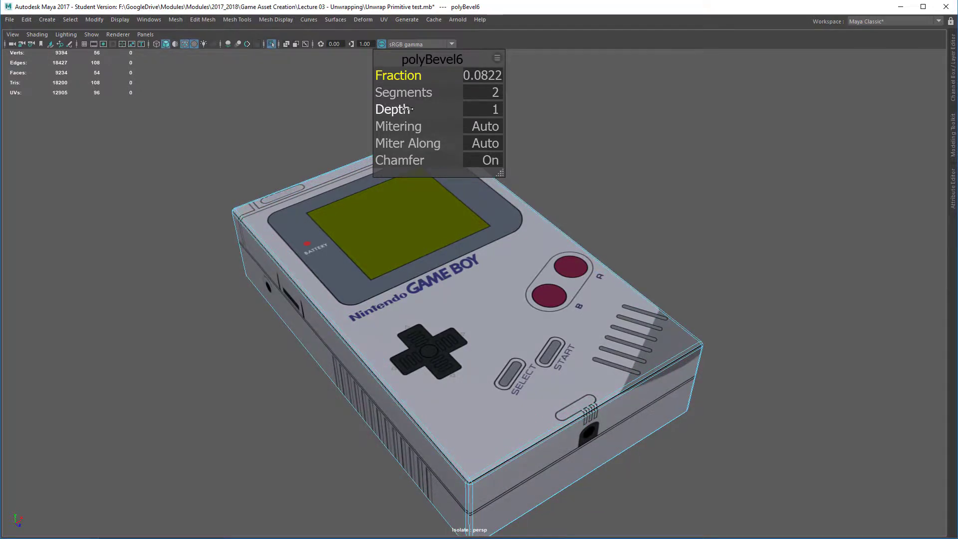
pyautogui.moveTo(406, 93); pyautogui.dragTo(435, 92)
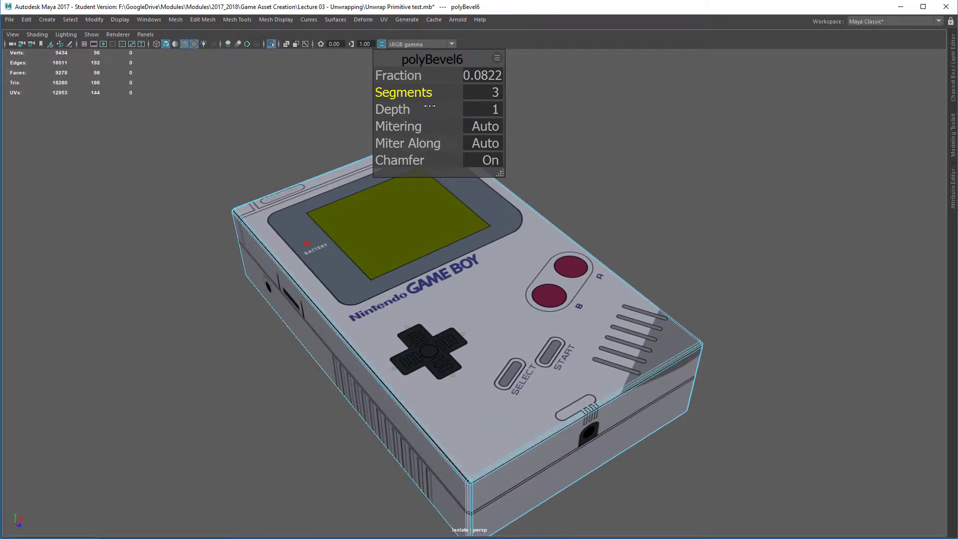
pyautogui.moveTo(365, 222); pyautogui.dragTo(414, 207, button='right')
pyautogui.click(648, 179)
# Inspect the bevelled Game Boy box from several angles and distances.
pyautogui.moveTo(517, 331)
pyautogui.keyDown('alt'); pyautogui.mouseDown()
pyautogui.moveTo(381, 295)
pyautogui.moveTo(502, 330)
pyautogui.mouseUp(); pyautogui.keyUp('alt')
pyautogui.keyDown('alt'); pyautogui.moveTo(375, 303); pyautogui.dragTo(482, 392, button='right'); pyautogui.keyUp('alt')
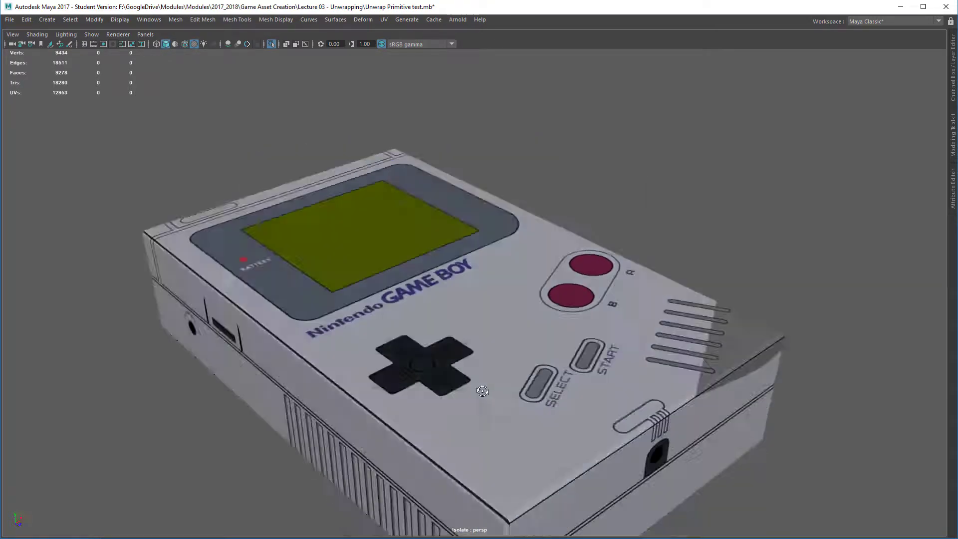
pyautogui.keyDown('alt'); pyautogui.moveTo(482, 391); pyautogui.dragTo(548, 346); pyautogui.keyUp('alt')
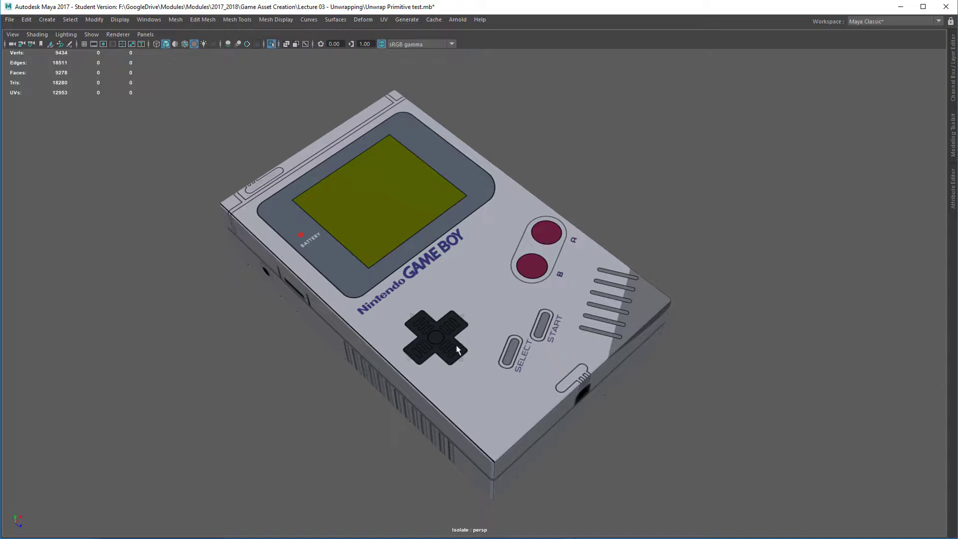
pyautogui.keyDown('alt'); pyautogui.moveTo(449, 341); pyautogui.dragTo(457, 135, button='right'); pyautogui.keyUp('alt')
pyautogui.keyDown('alt'); pyautogui.moveTo(589, 259); pyautogui.dragTo(496, 295); pyautogui.keyUp('alt')
pyautogui.keyDown('alt'); pyautogui.moveTo(496, 295); pyautogui.dragTo(420, 163, button='middle'); pyautogui.keyUp('alt')
pyautogui.keyDown('alt'); pyautogui.moveTo(420, 162); pyautogui.dragTo(477, 101, button='right'); pyautogui.keyUp('alt')
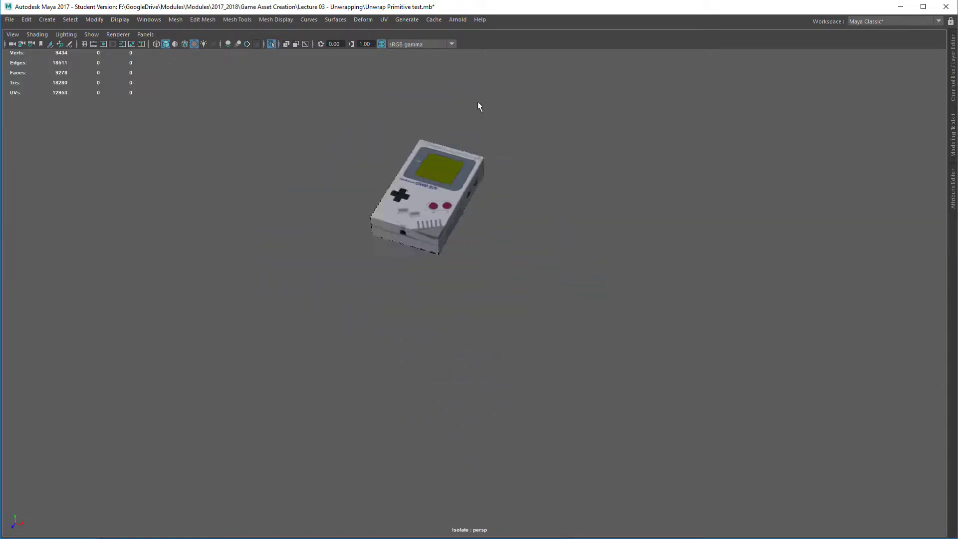
pyautogui.keyDown('alt'); pyautogui.moveTo(478, 106); pyautogui.dragTo(513, 253); pyautogui.keyUp('alt')
pyautogui.press('f')
# Leave the isolated view and frame the plane textured with the four Sega game covers.
pyautogui.hotkey('ctrl', '1')
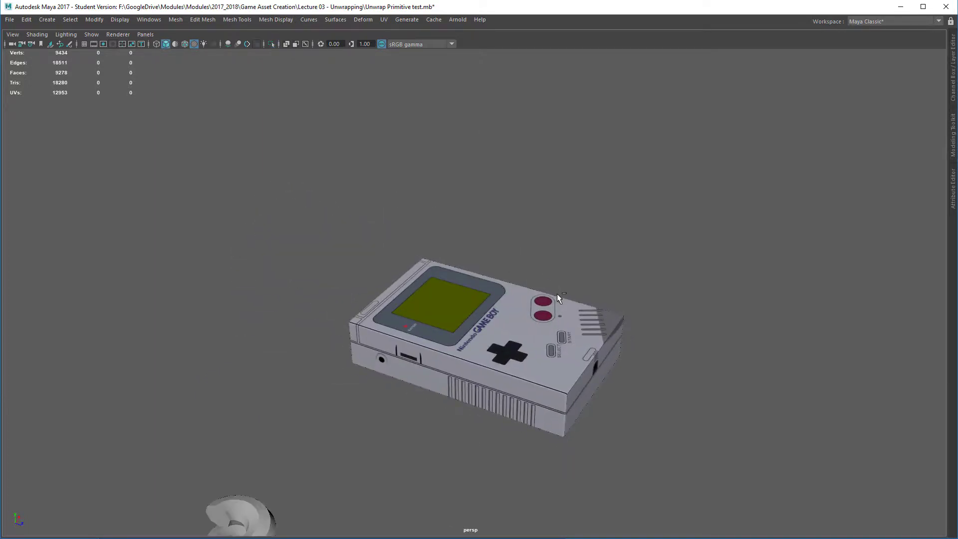
pyautogui.keyDown('alt'); pyautogui.moveTo(557, 293); pyautogui.dragTo(488, 496); pyautogui.keyUp('alt')
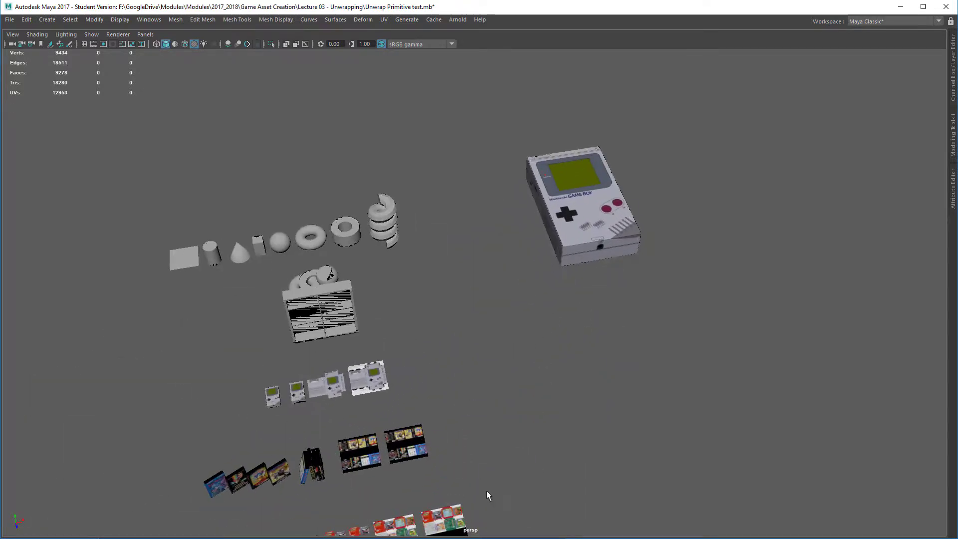
pyautogui.keyDown('alt'); pyautogui.moveTo(467, 359); pyautogui.dragTo(494, 288, button='middle'); pyautogui.keyUp('alt')
pyautogui.scroll(6, 463, 358)
pyautogui.keyDown('alt'); pyautogui.moveTo(462, 451); pyautogui.dragTo(425, 437); pyautogui.keyUp('alt')
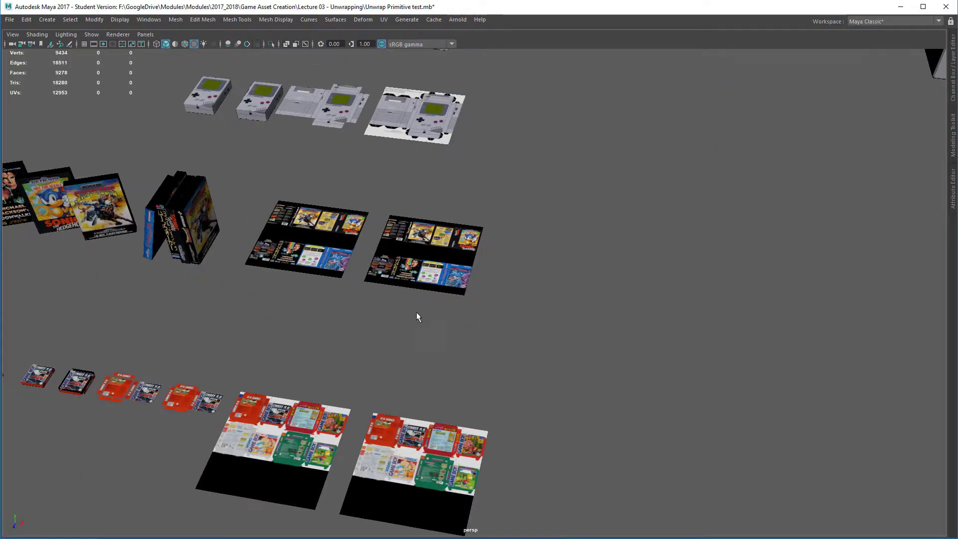
pyautogui.click(435, 273)
pyautogui.press('f')
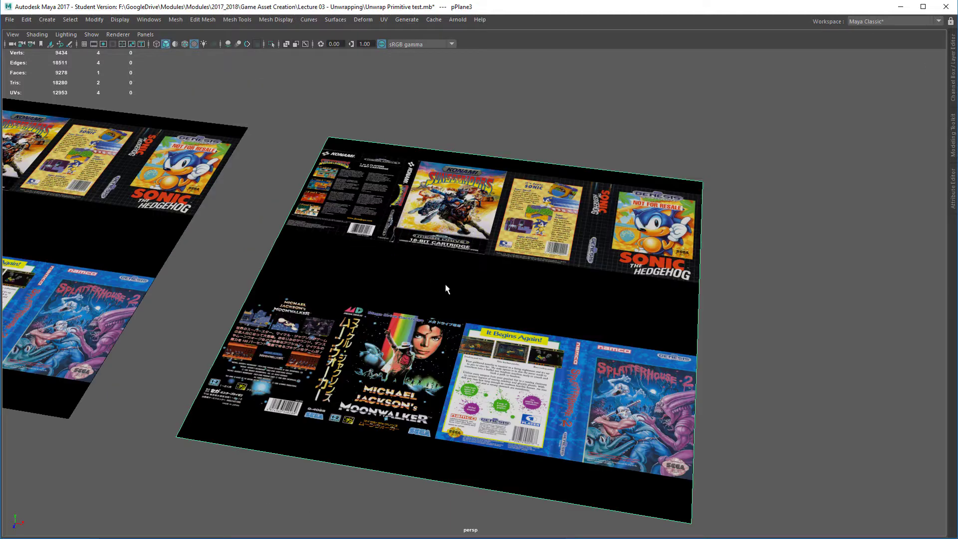
pyautogui.keyDown('alt'); pyautogui.moveTo(445, 284); pyautogui.dragTo(468, 341); pyautogui.keyUp('alt')
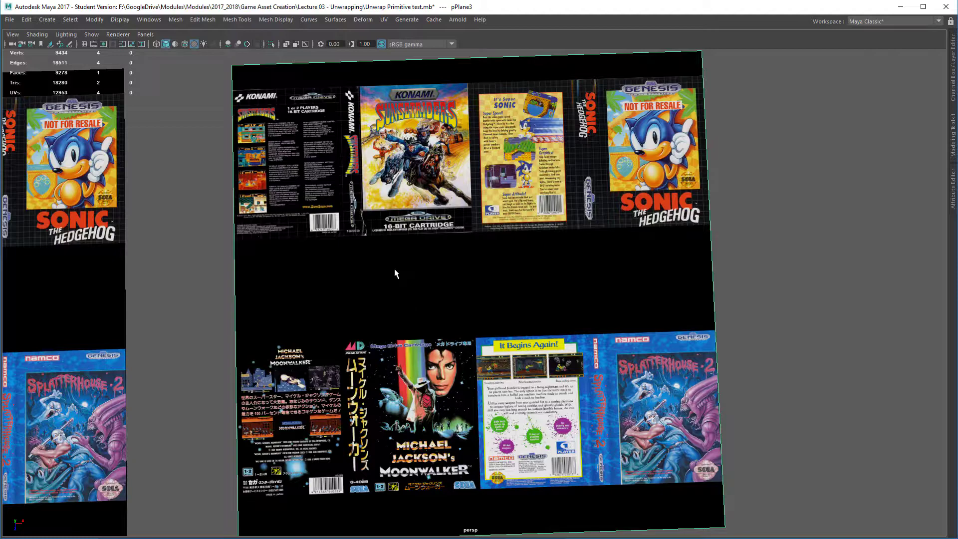
# Look over the assembled Sega game cases and the rows of example assets around them.
pyautogui.scroll(-10, 396, 273)
pyautogui.click(139, 351)
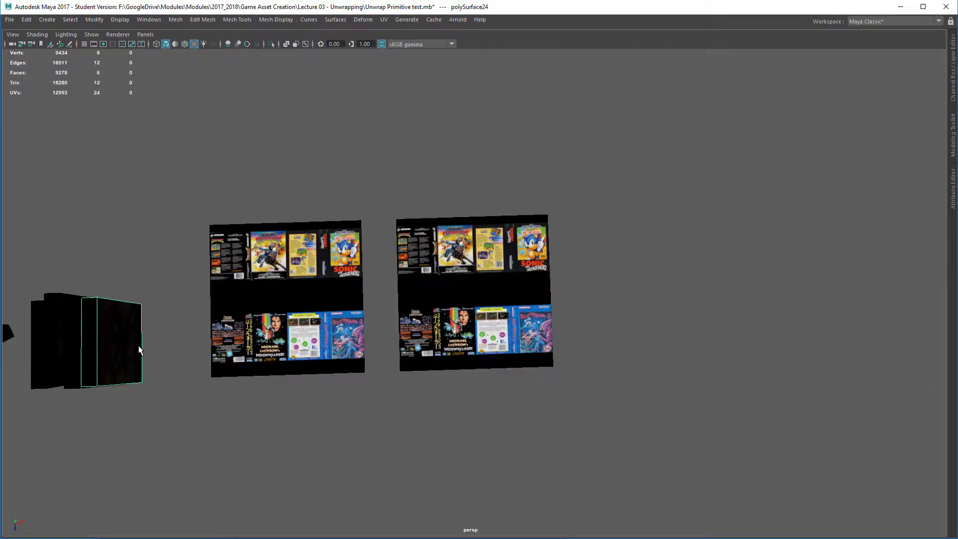
pyautogui.press('f')
pyautogui.keyDown('alt'); pyautogui.moveTo(561, 333); pyautogui.dragTo(539, 350); pyautogui.keyUp('alt')
pyautogui.scroll(-5, 597, 239)
pyautogui.scroll(-8, 543, 115)
pyautogui.keyDown('alt'); pyautogui.moveTo(543, 115); pyautogui.dragTo(464, 496, button='middle'); pyautogui.keyUp('alt')
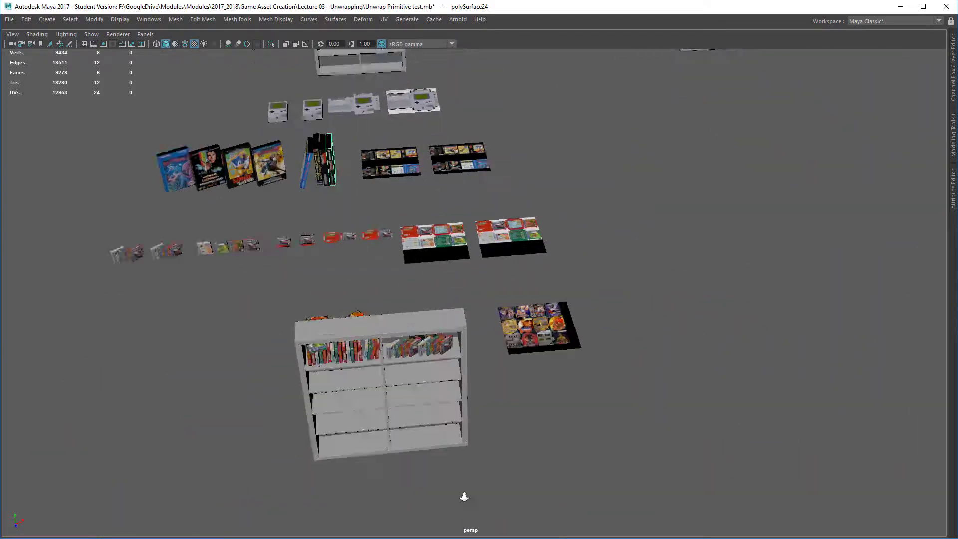
# Frame the trimmed Chase H.Q. box cut-out in the row of Game Boy game examples.
pyautogui.scroll(8, 312, 321)
pyautogui.keyDown('alt'); pyautogui.moveTo(312, 321); pyautogui.dragTo(379, 402, button='middle'); pyautogui.keyUp('alt')
pyautogui.keyDown('alt'); pyautogui.moveTo(379, 402); pyautogui.dragTo(349, 349); pyautogui.keyUp('alt')
pyautogui.scroll(3, 349, 350)
pyautogui.keyDown('alt'); pyautogui.moveTo(349, 349); pyautogui.dragTo(378, 373, button='middle'); pyautogui.keyUp('alt')
pyautogui.scroll(-3, 378, 373)
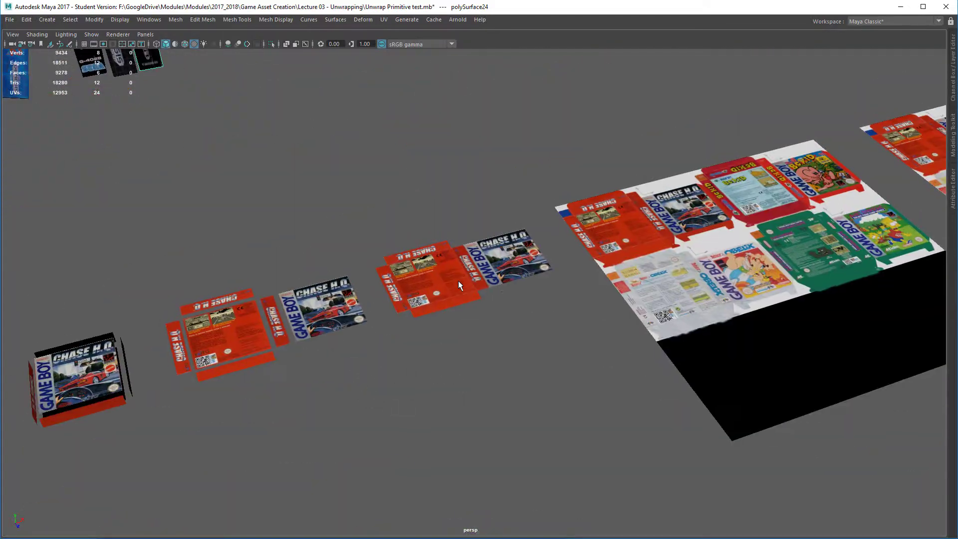
pyautogui.click(440, 270)
pyautogui.press('f')
pyautogui.scroll(-3, 633, 246)
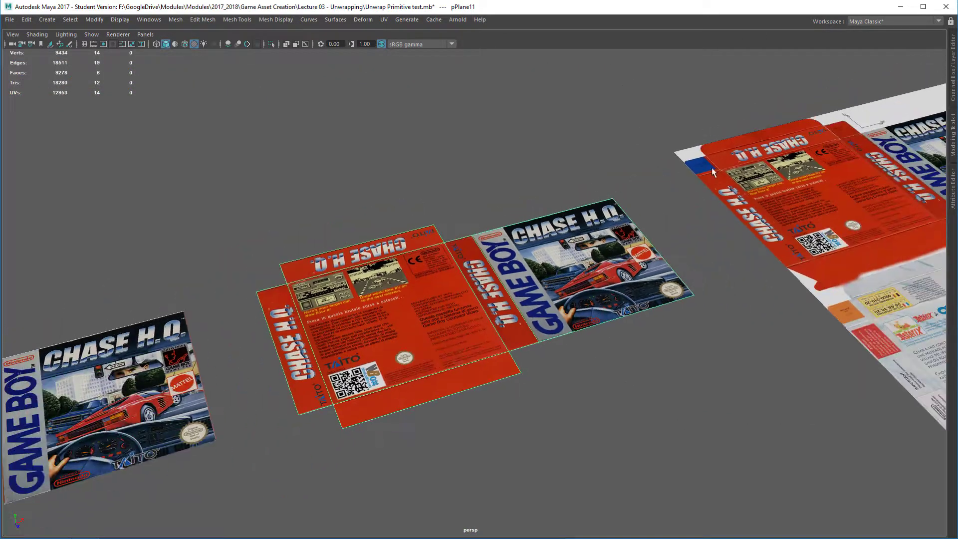
# Select the Game Boy cover sheet and examine the edge cuts around the Chase H.Q. box template.
pyautogui.keyDown('alt'); pyautogui.moveTo(888, 209); pyautogui.dragTo(534, 286, button='middle'); pyautogui.keyUp('alt')
pyautogui.click(646, 188)
pyautogui.scroll(-3, 645, 189)
pyautogui.keyDown('alt'); pyautogui.moveTo(534, 285); pyautogui.dragTo(543, 310); pyautogui.keyUp('alt')
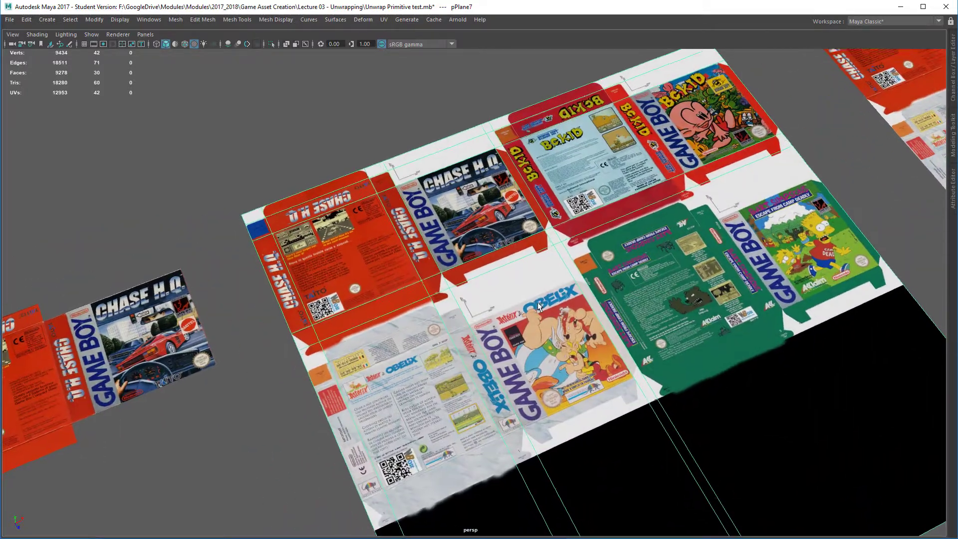
pyautogui.keyDown('alt'); pyautogui.moveTo(543, 310); pyautogui.dragTo(642, 326, button='middle'); pyautogui.keyUp('alt')
pyautogui.keyDown('alt'); pyautogui.moveTo(641, 327); pyautogui.dragTo(625, 324); pyautogui.keyUp('alt')
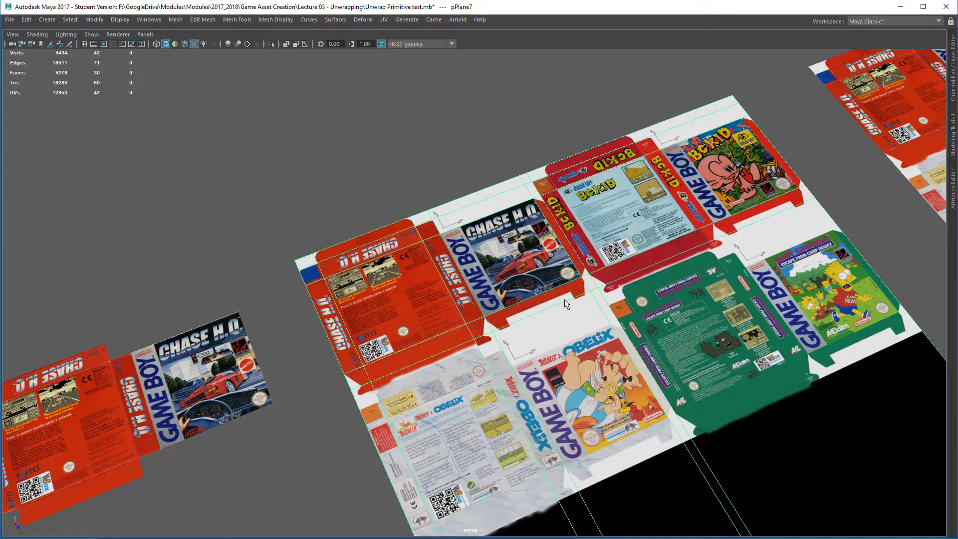
# Examine the trimmed Chase H.Q. cut-out and compare it with the version split into separate panels.
pyautogui.keyDown('alt'); pyautogui.moveTo(567, 304); pyautogui.dragTo(894, 182, button='middle'); pyautogui.keyUp('alt')
pyautogui.scroll(3, 501, 294)
pyautogui.click(459, 270)
pyautogui.keyDown('alt'); pyautogui.moveTo(482, 388); pyautogui.dragTo(506, 353, button='middle'); pyautogui.keyUp('alt')
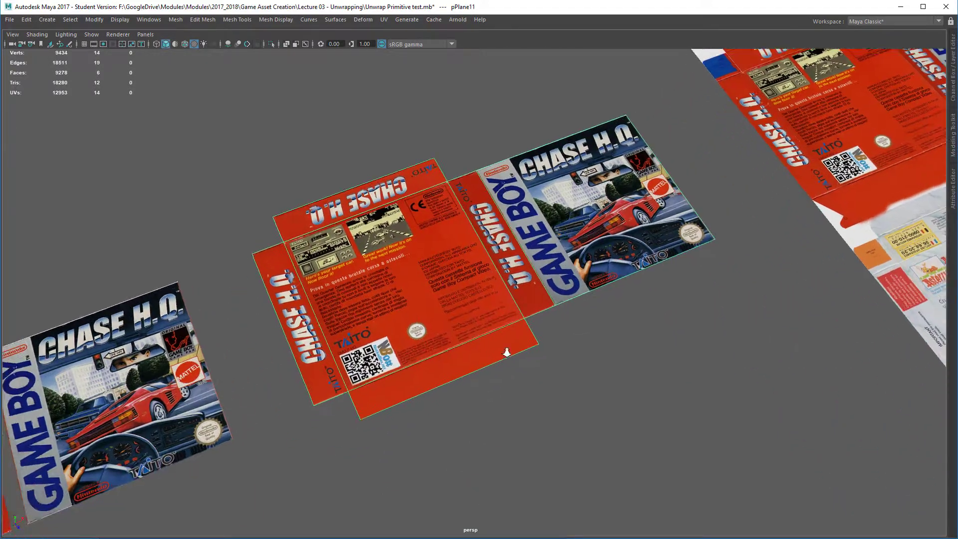
pyautogui.keyDown('alt'); pyautogui.moveTo(507, 353); pyautogui.dragTo(510, 295); pyautogui.keyUp('alt')
pyautogui.keyDown('alt'); pyautogui.moveTo(507, 254); pyautogui.dragTo(663, 222, button='middle'); pyautogui.keyUp('alt')
pyautogui.keyDown('alt'); pyautogui.moveTo(340, 339); pyautogui.dragTo(462, 309, button='middle'); pyautogui.keyUp('alt')
pyautogui.click(296, 360)
pyautogui.keyDown('alt'); pyautogui.moveTo(288, 430); pyautogui.dragTo(682, 284, button='middle'); pyautogui.keyUp('alt')
# Examine the folded, assembled and upright stages of the Chase H.Q. box.
pyautogui.scroll(-5, 485, 308)
pyautogui.keyDown('alt'); pyautogui.moveTo(194, 457); pyautogui.dragTo(400, 400, button='middle'); pyautogui.keyUp('alt')
pyautogui.click(409, 364)
pyautogui.keyDown('alt'); pyautogui.moveTo(409, 364); pyautogui.dragTo(528, 280); pyautogui.keyUp('alt')
pyautogui.click(419, 359)
pyautogui.scroll(-5, 528, 280)
pyautogui.click(319, 368)
pyautogui.keyDown('alt'); pyautogui.moveTo(379, 409); pyautogui.dragTo(441, 355, button='middle'); pyautogui.keyUp('alt')
pyautogui.scroll(-3, 442, 355)
pyautogui.click(257, 430)
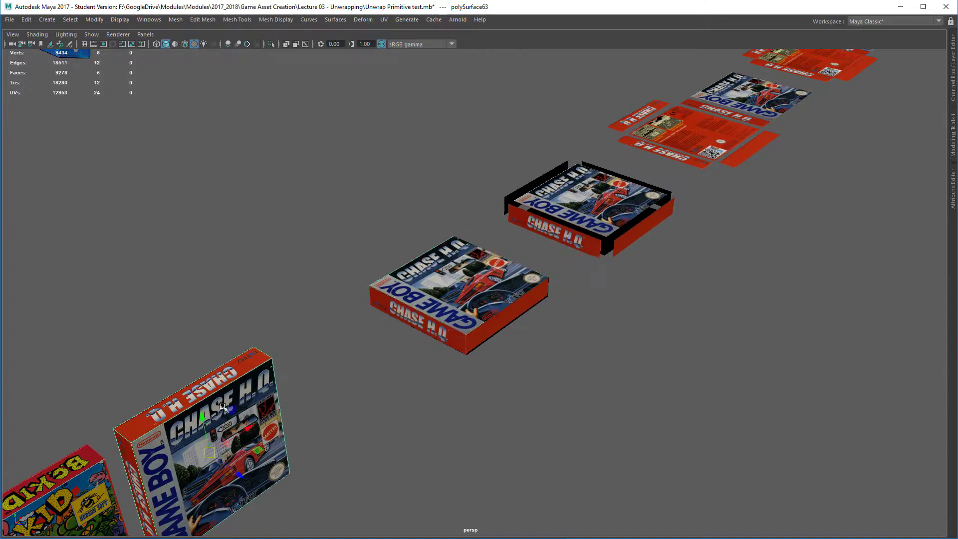
# Look along the row of finished Game Boy game boxes and the angled group beside it.
pyautogui.keyDown('alt'); pyautogui.moveTo(257, 429); pyautogui.dragTo(338, 375, button='middle'); pyautogui.keyUp('alt')
pyautogui.scroll(4, 298, 341)
pyautogui.keyDown('alt'); pyautogui.moveTo(253, 348); pyautogui.dragTo(401, 289, button='middle'); pyautogui.keyUp('alt')
pyautogui.scroll(-3, 401, 289)
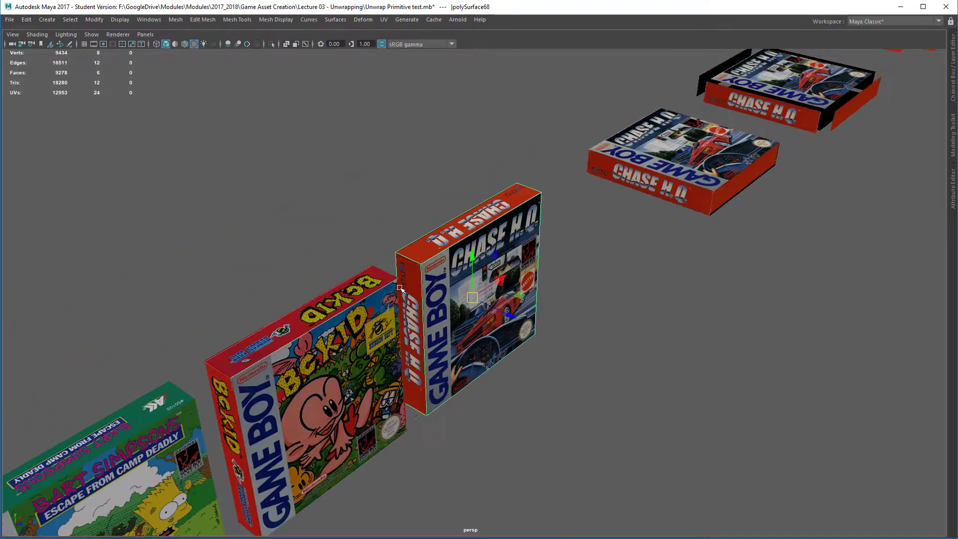
pyautogui.keyDown('alt'); pyautogui.moveTo(75, 399); pyautogui.dragTo(290, 240, button='middle'); pyautogui.keyUp('alt')
pyautogui.scroll(-8, 284, 260)
pyautogui.keyDown('alt'); pyautogui.moveTo(270, 346); pyautogui.dragTo(274, 374); pyautogui.keyUp('alt')
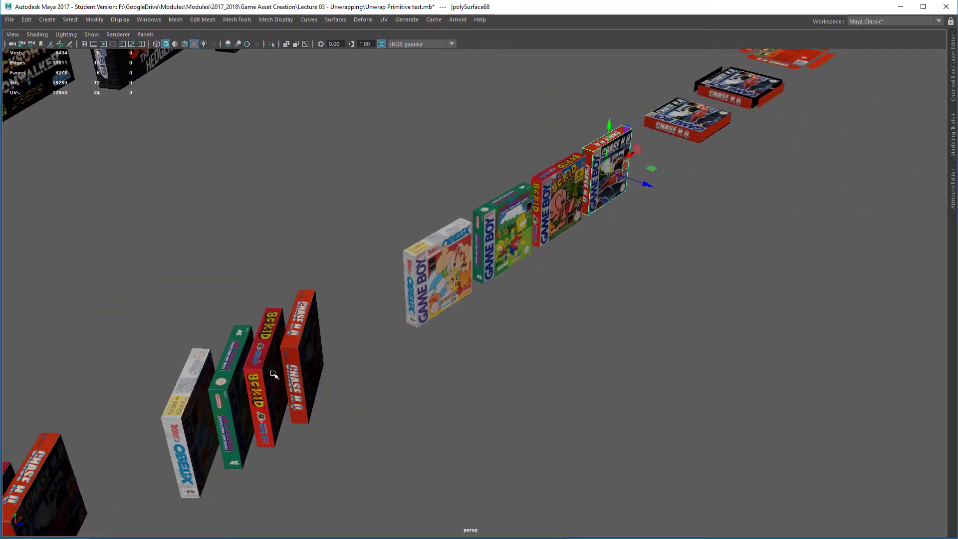
# Select and frame the combined group of four bevelled Game Boy game boxes.
pyautogui.click(51, 469)
pyautogui.press('f')
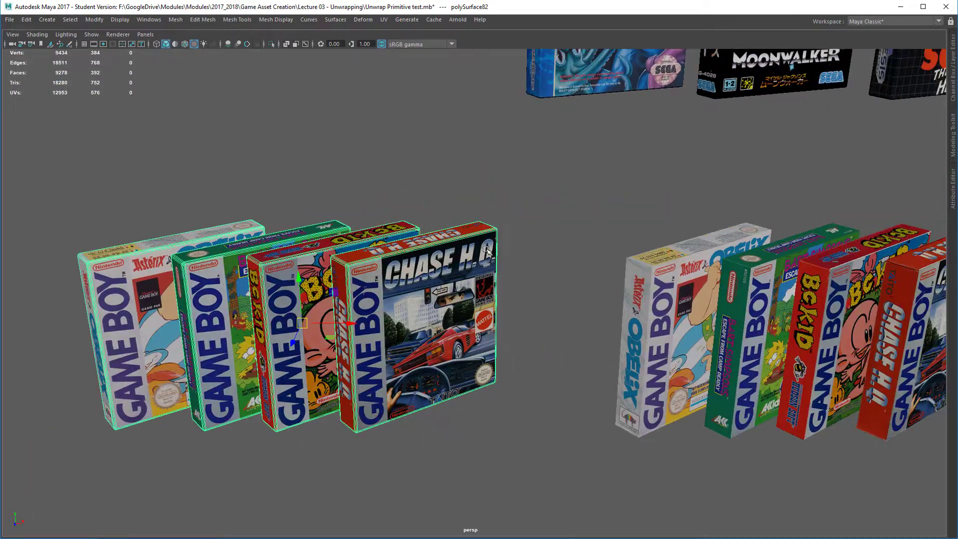
pyautogui.scroll(5, 487, 249)
pyautogui.keyDown('alt'); pyautogui.moveTo(539, 359); pyautogui.dragTo(579, 332); pyautogui.keyUp('alt')
pyautogui.scroll(-6, 481, 371)
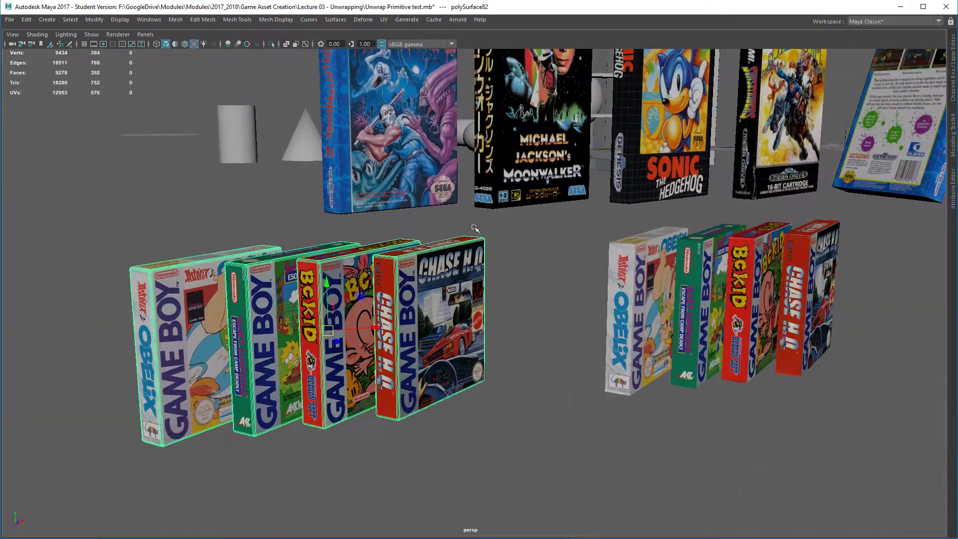
# Switch the combined group of game boxes to face editing and select all faces of the Asterix & Obelix box.
pyautogui.click(567, 461)
pyautogui.click(355, 332)
pyautogui.moveTo(340, 277); pyautogui.dragTo(342, 333, button='right')
pyautogui.click(172, 300)
pyautogui.doubleClick(170, 308)
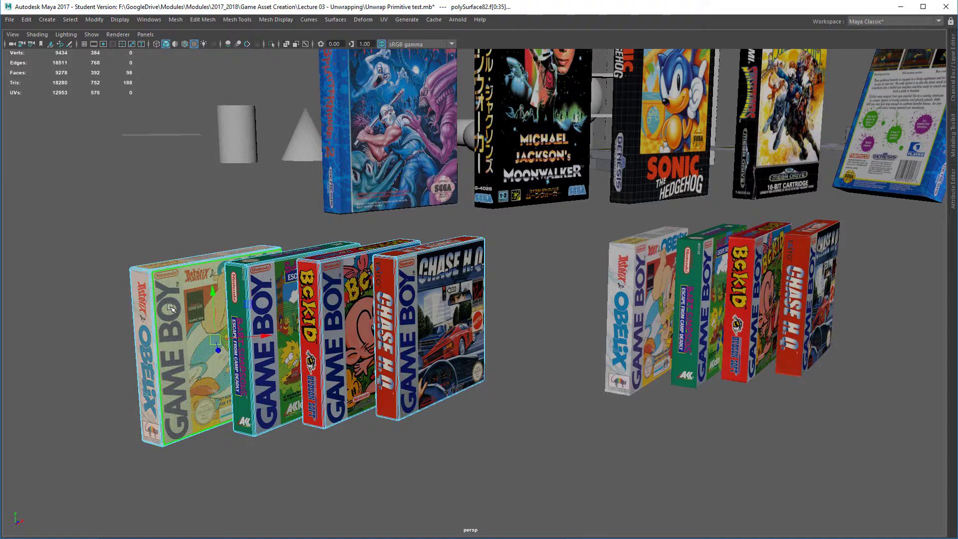
# Delete the Asterix & Obelix, Bart Simpsons and BC Kid boxes from the combined group, keeping only the Chase H.Q. box.
pyautogui.press('Delete')
pyautogui.doubleClick(243, 311)
pyautogui.press('Delete')
pyautogui.doubleClick(329, 311)
pyautogui.press('Delete')
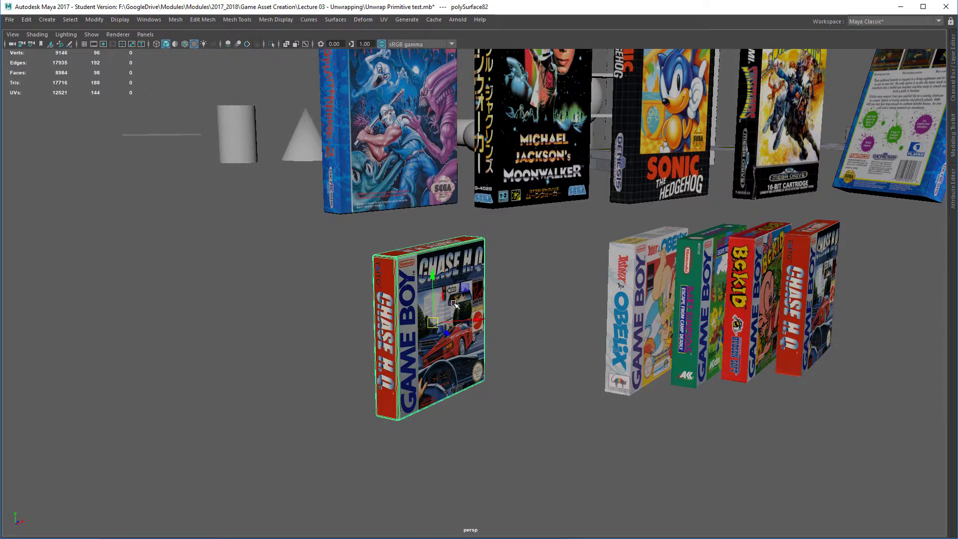
# Isolate the Chase H.Q. box and duplicate it three times in an evenly spaced row.
pyautogui.hotkey('ctrl', '1')
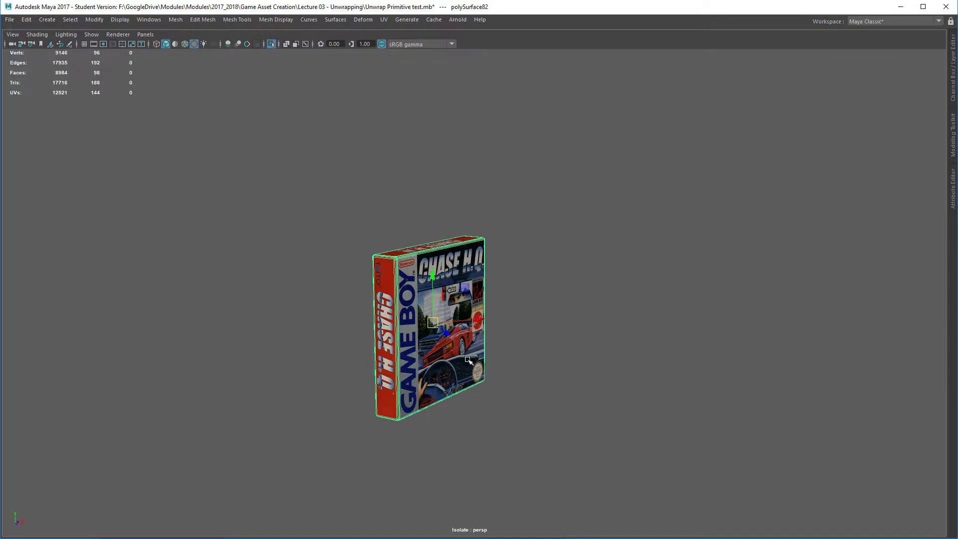
pyautogui.keyDown('shift'); pyautogui.moveTo(476, 322); pyautogui.dragTo(394, 330); pyautogui.keyUp('shift')
pyautogui.hotkey('shift', 'd')
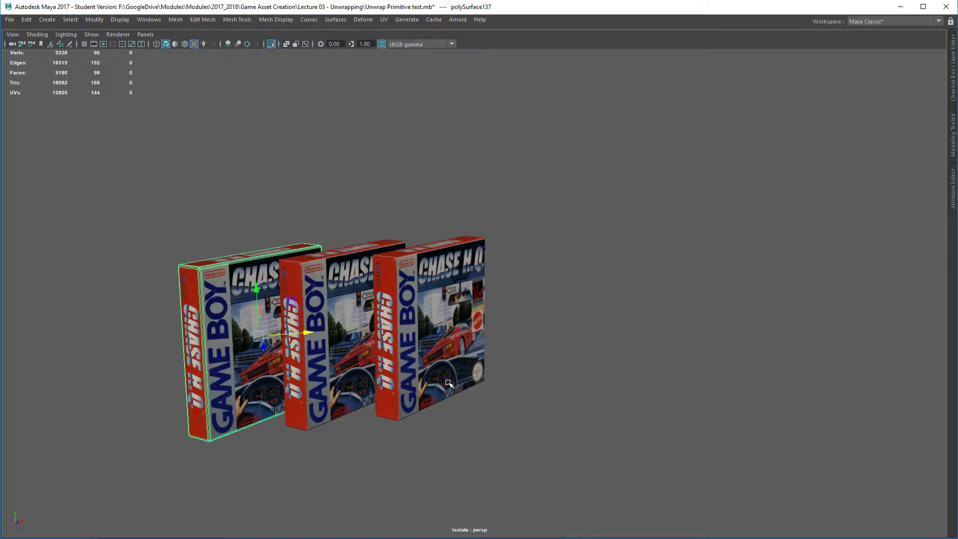
pyautogui.hotkey('shift', 'd')
pyautogui.keyDown('alt'); pyautogui.moveTo(388, 395); pyautogui.dragTo(379, 364); pyautogui.keyUp('alt')
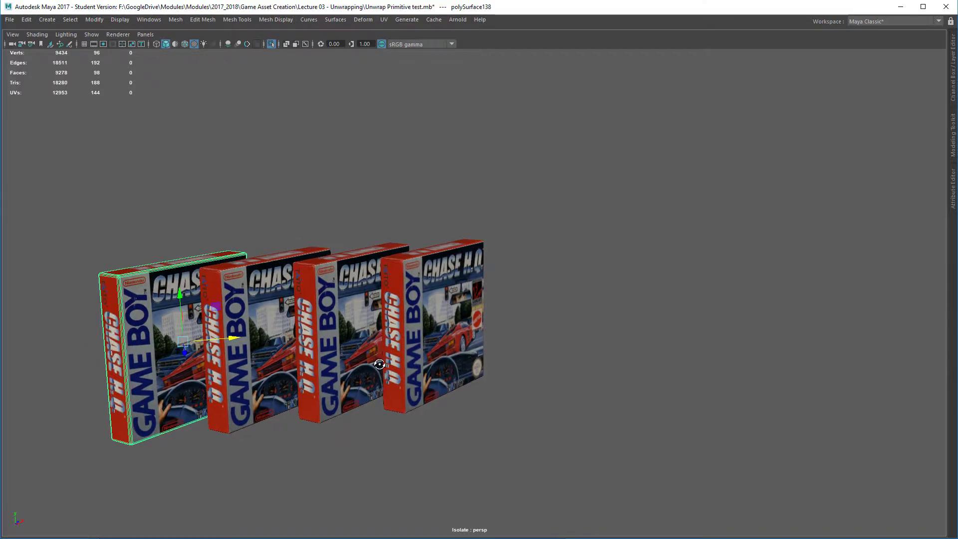
pyautogui.keyDown('alt'); pyautogui.moveTo(470, 445); pyautogui.dragTo(450, 462); pyautogui.keyUp('alt')
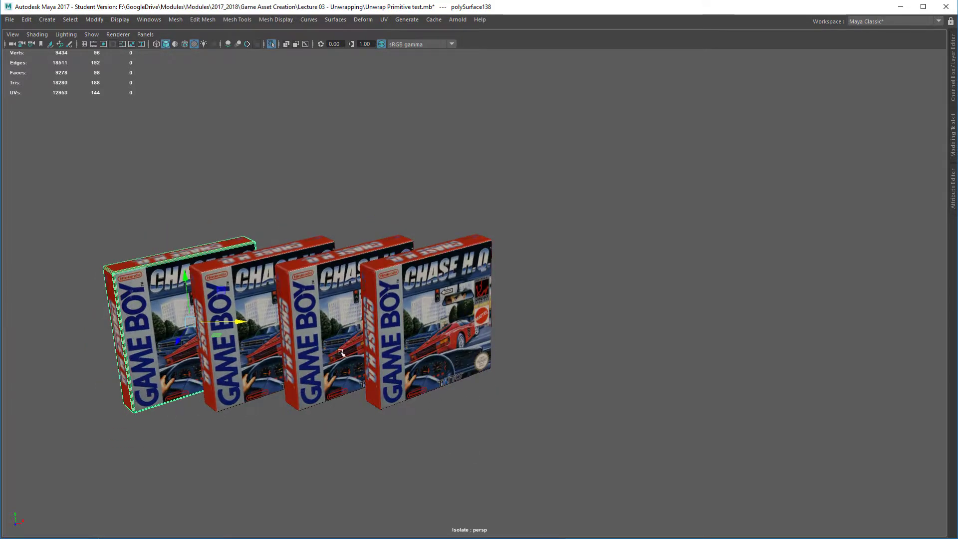
# Select all four Chase H.Q. boxes and switch to the Persp/UV Editor layout, widening the UV Editor to show the whole texture.
pyautogui.moveTo(89, 208); pyautogui.dragTo(555, 362)
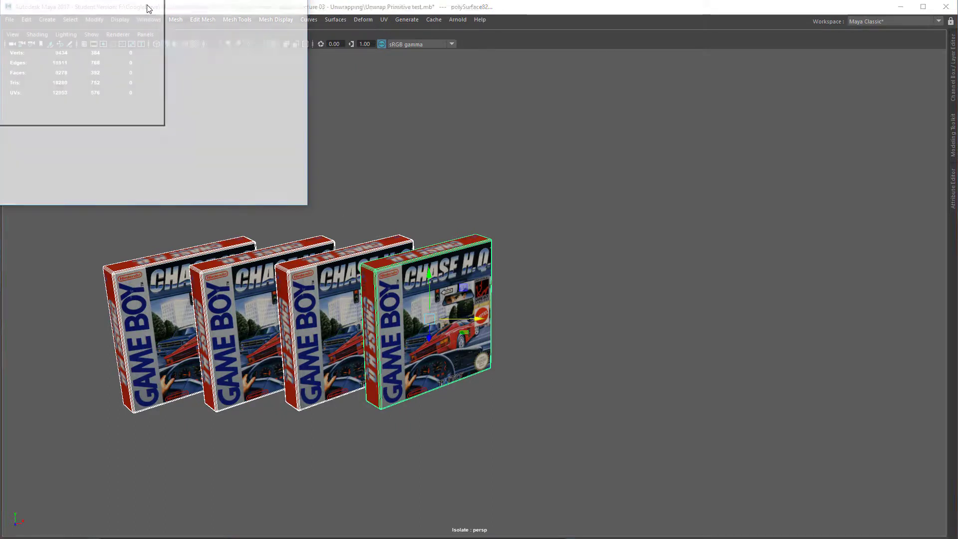
pyautogui.click(303, 0)
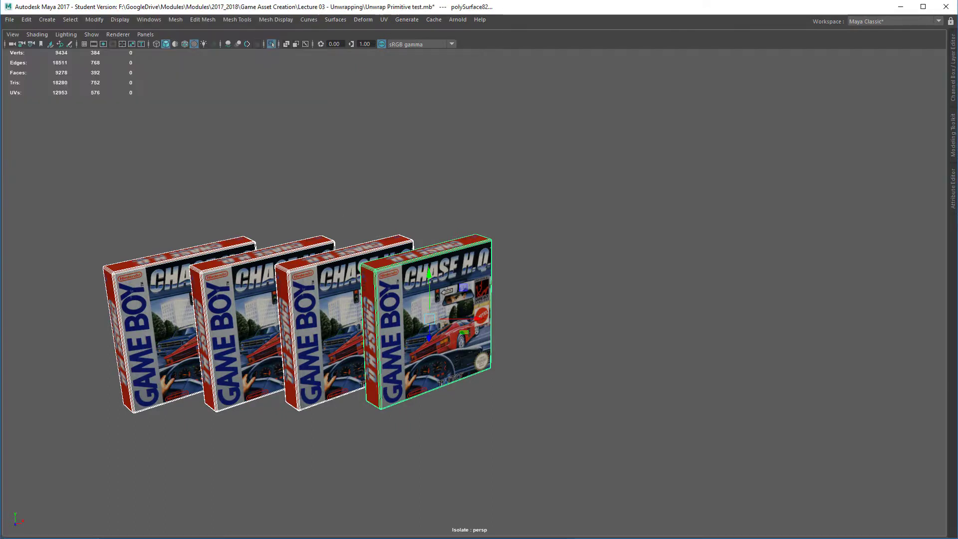
pyautogui.click(145, 34)
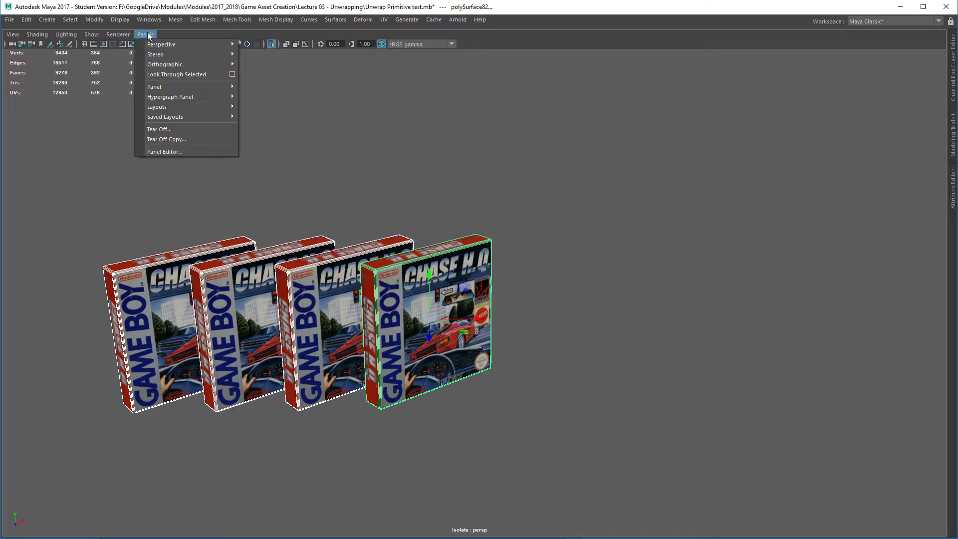
pyautogui.moveTo(176, 118)
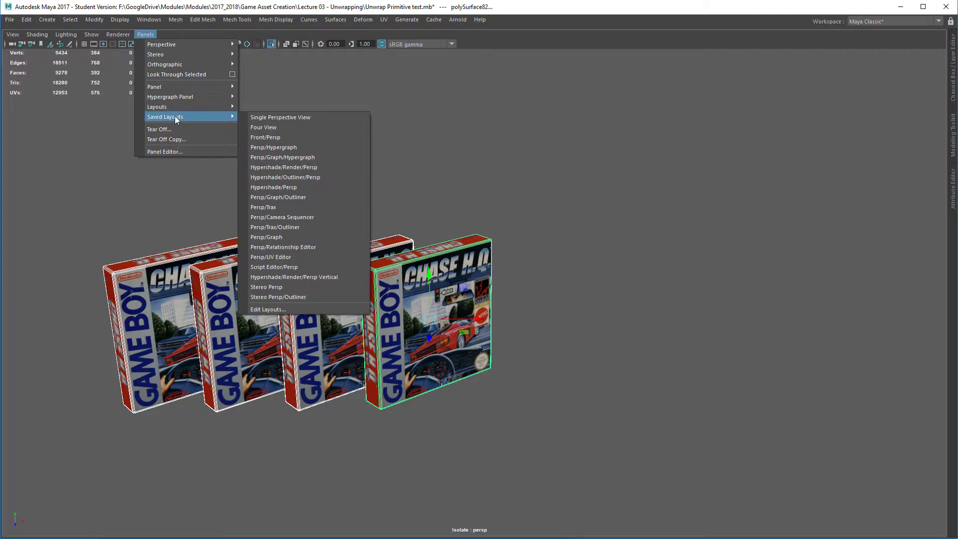
pyautogui.click(284, 257)
pyautogui.keyDown('alt'); pyautogui.moveTo(545, 150); pyautogui.dragTo(581, 252, button='middle'); pyautogui.keyUp('alt')
pyautogui.keyDown('alt'); pyautogui.moveTo(580, 252); pyautogui.dragTo(611, 223, button='right'); pyautogui.keyUp('alt')
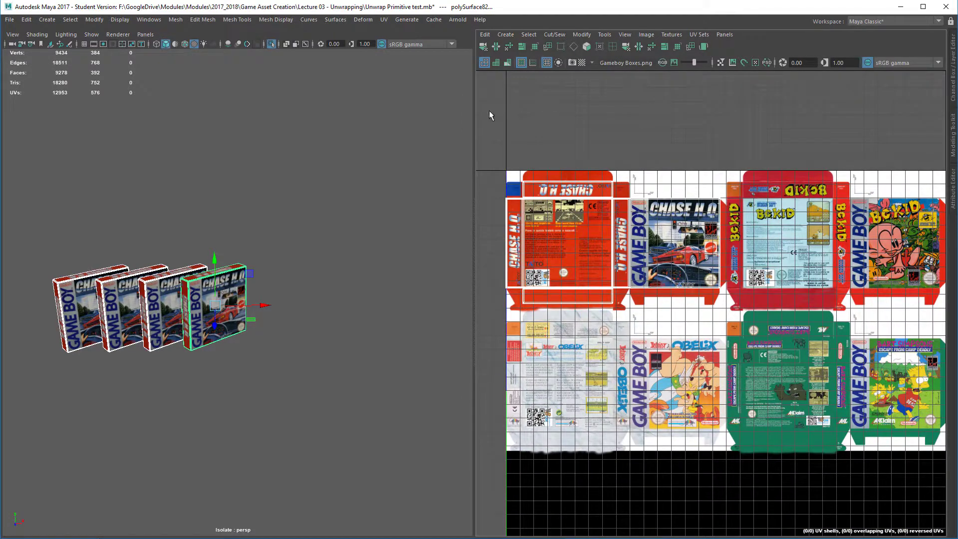
pyautogui.moveTo(474, 107); pyautogui.dragTo(367, 107)
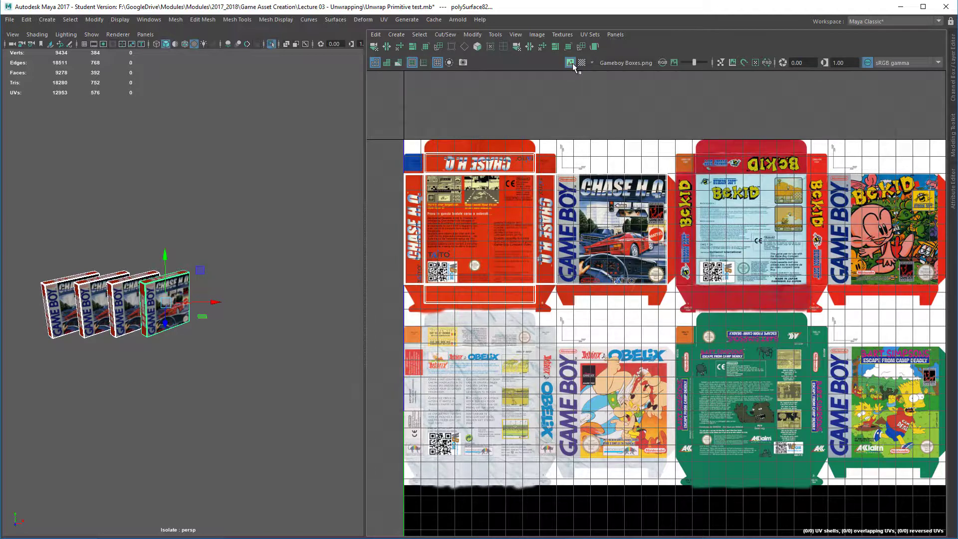
pyautogui.click(570, 62)
pyautogui.click(571, 63)
pyautogui.keyDown('alt'); pyautogui.moveTo(584, 177); pyautogui.dragTo(598, 180, button='right'); pyautogui.keyUp('alt')
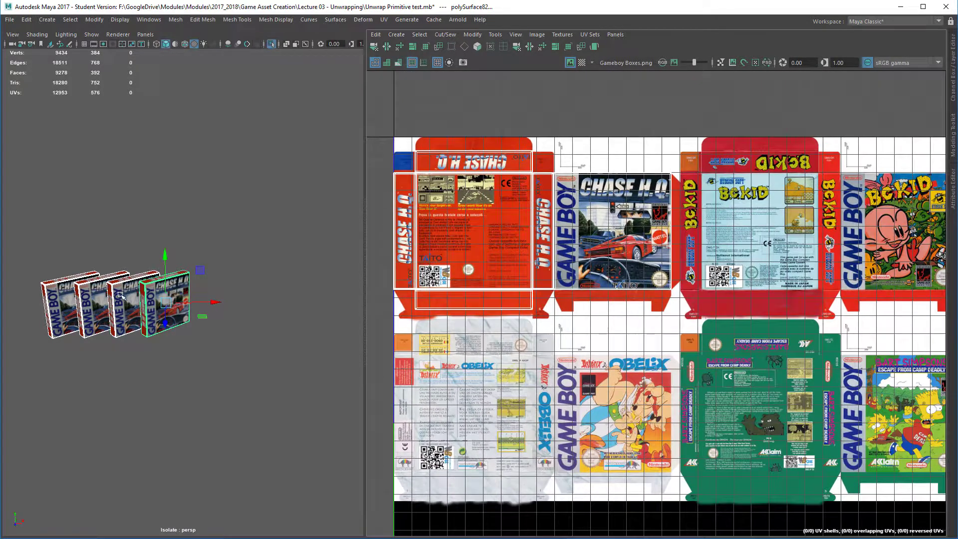
# Select all faces of the copy next to the original Chase H.Q. box and move its UVs down onto the Asterix & Obelix artwork.
pyautogui.moveTo(119, 295); pyautogui.dragTo(120, 312, button='right')
pyautogui.doubleClick(136, 289)
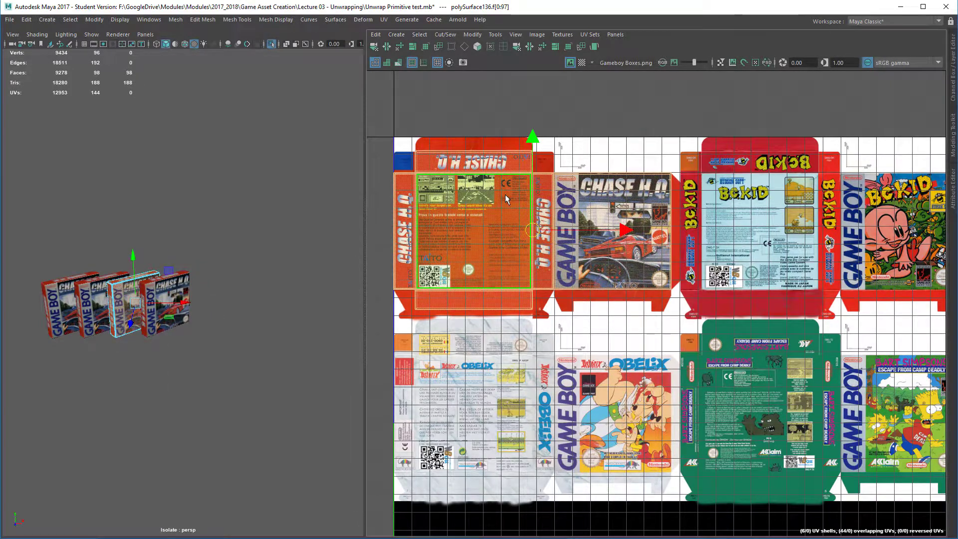
pyautogui.moveTo(534, 168); pyautogui.dragTo(556, 322)
pyautogui.keyDown('alt'); pyautogui.moveTo(550, 279); pyautogui.dragTo(555, 129, button='middle'); pyautogui.keyUp('alt')
pyautogui.keyDown('alt'); pyautogui.moveTo(556, 129); pyautogui.dragTo(546, 303, button='right'); pyautogui.keyUp('alt')
pyautogui.keyDown('alt'); pyautogui.moveTo(546, 302); pyautogui.dragTo(616, 286, button='middle'); pyautogui.keyUp('alt')
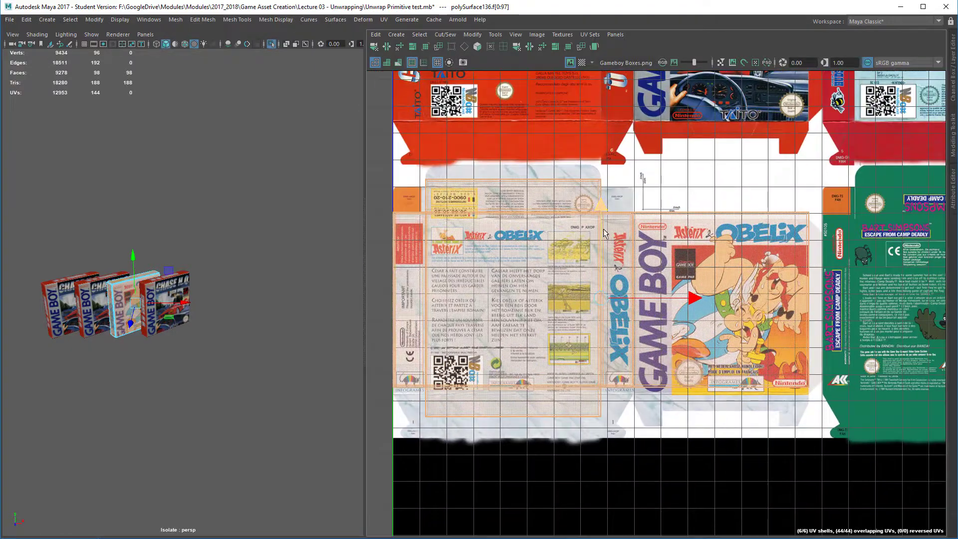
# Nudge the selected UVs upward to line them up with the Asterix & Obelix box artwork.
pyautogui.moveTo(605, 211); pyautogui.dragTo(608, 198)
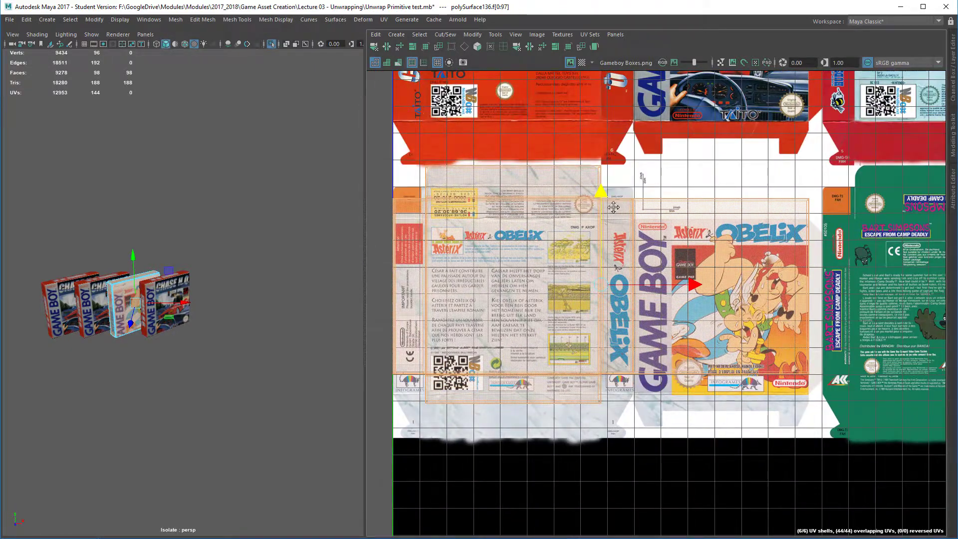
pyautogui.keyDown('alt'); pyautogui.moveTo(610, 203); pyautogui.dragTo(601, 253, button='middle'); pyautogui.keyUp('alt')
pyautogui.keyDown('alt'); pyautogui.moveTo(601, 254); pyautogui.dragTo(607, 439, button='right'); pyautogui.keyUp('alt')
pyautogui.keyDown('alt'); pyautogui.moveTo(608, 436); pyautogui.dragTo(566, 342, button='middle'); pyautogui.keyUp('alt')
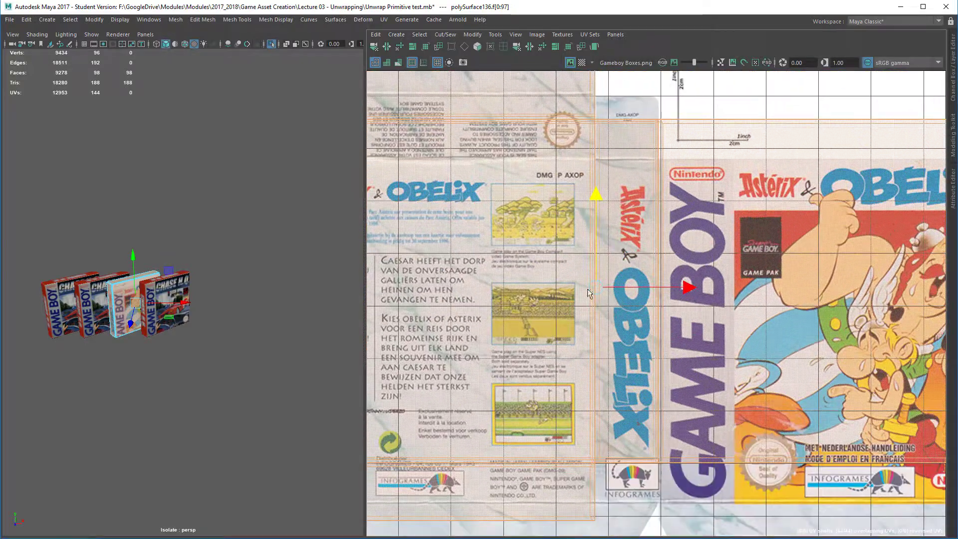
pyautogui.keyDown('alt'); pyautogui.moveTo(597, 252); pyautogui.dragTo(607, 163, button='right'); pyautogui.keyUp('alt')
pyautogui.keyDown('alt'); pyautogui.moveTo(615, 249); pyautogui.dragTo(601, 310, button='middle'); pyautogui.keyUp('alt')
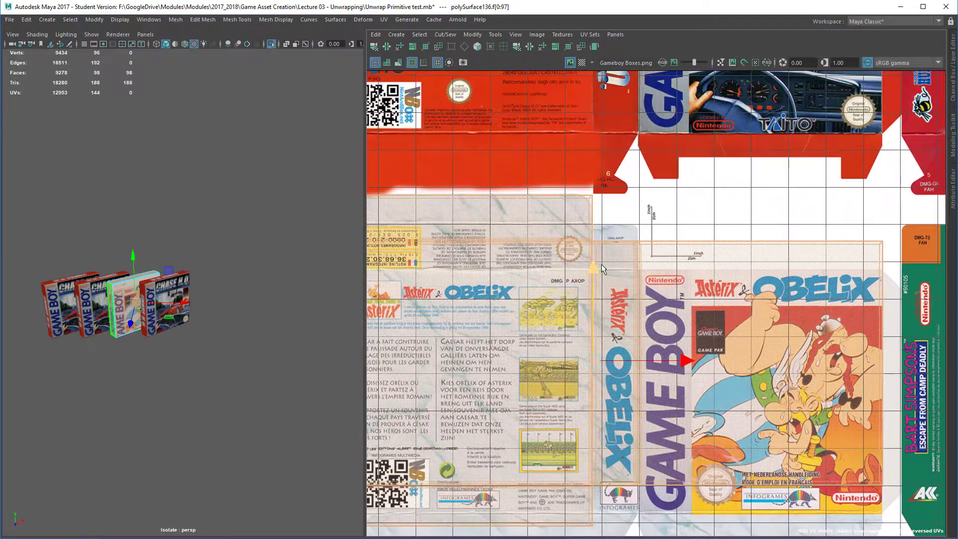
pyautogui.moveTo(590, 266); pyautogui.dragTo(589, 259)
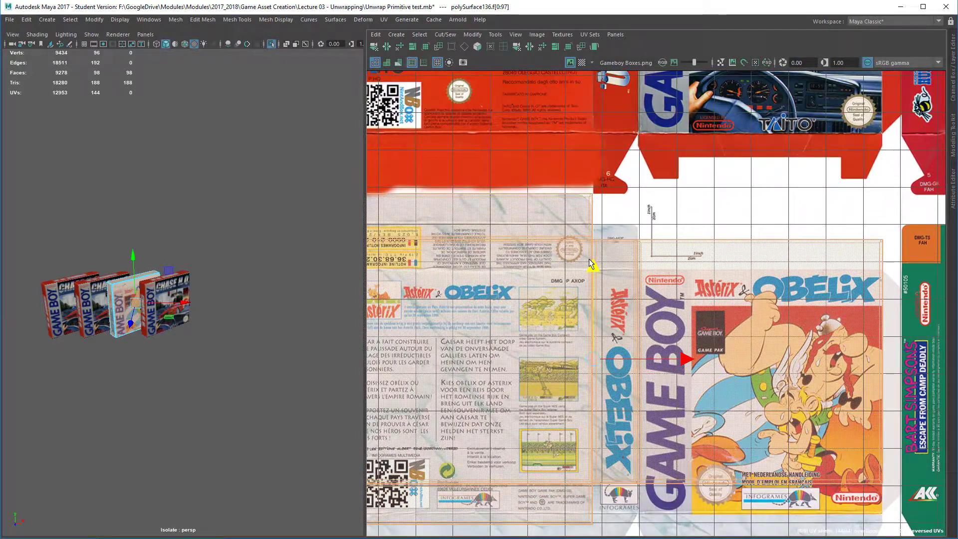
# Select all faces of the next Chase H.Q. copy and move its UVs across onto the BC Kid artwork.
pyautogui.keyDown('alt'); pyautogui.moveTo(589, 259); pyautogui.dragTo(572, 131, button='right'); pyautogui.keyUp('alt')
pyautogui.keyDown('alt'); pyautogui.moveTo(572, 132); pyautogui.dragTo(581, 189, button='middle'); pyautogui.keyUp('alt')
pyautogui.click(86, 288)
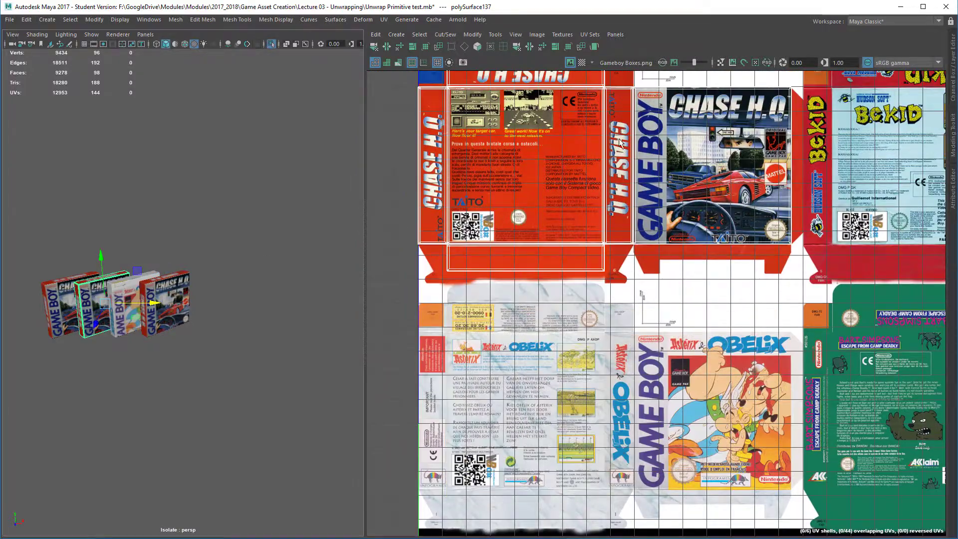
pyautogui.keyDown('alt'); pyautogui.moveTo(618, 139); pyautogui.dragTo(634, 224, button='middle'); pyautogui.keyUp('alt')
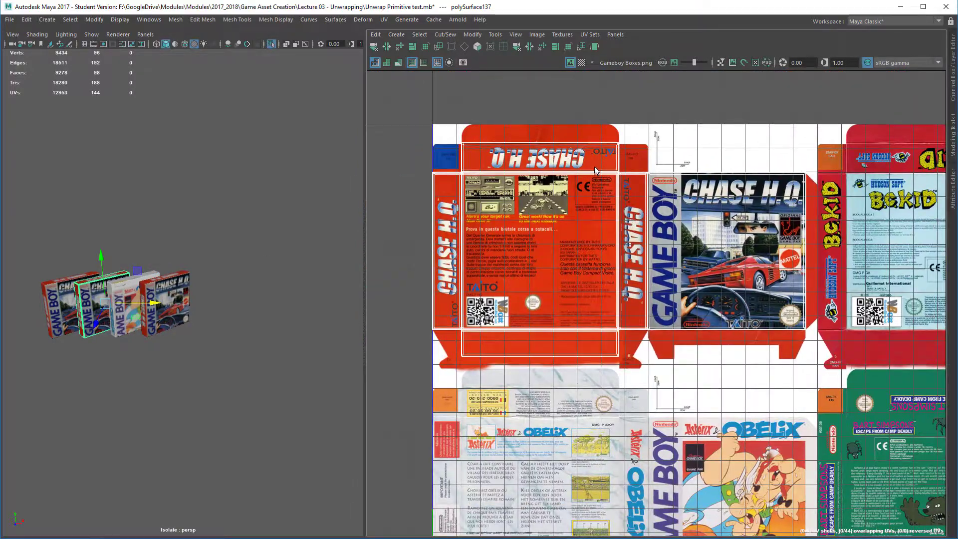
pyautogui.moveTo(594, 171); pyautogui.dragTo(594, 200, button='right')
pyautogui.click(591, 199)
pyautogui.keyDown('alt'); pyautogui.moveTo(629, 254); pyautogui.dragTo(579, 191, button='right'); pyautogui.keyUp('alt')
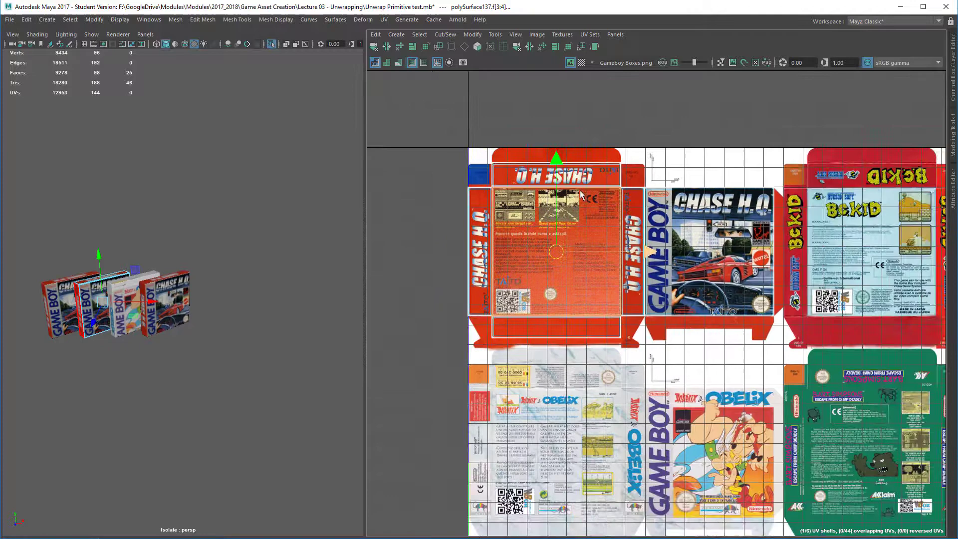
pyautogui.keyDown('alt'); pyautogui.moveTo(89, 311); pyautogui.dragTo(97, 317); pyautogui.keyUp('alt')
pyautogui.moveTo(94, 296); pyautogui.dragTo(94, 324, button='right')
pyautogui.doubleClick(90, 299)
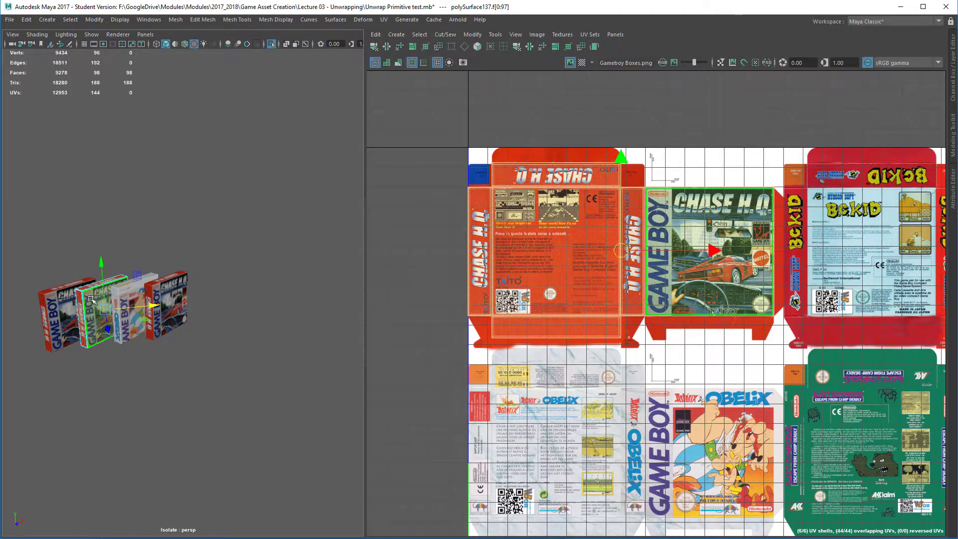
pyautogui.keyDown('alt'); pyautogui.moveTo(697, 249); pyautogui.dragTo(445, 288, button='middle'); pyautogui.keyUp('alt')
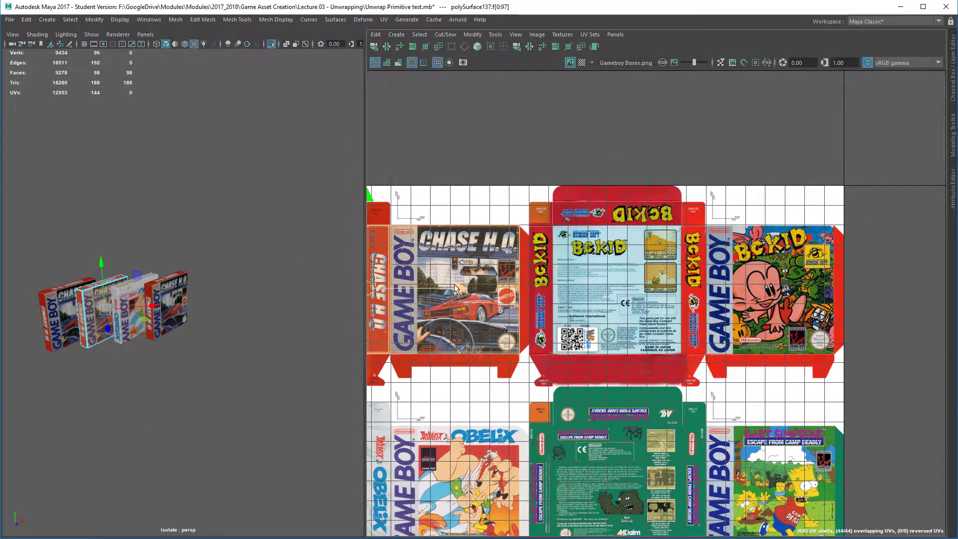
pyautogui.moveTo(456, 288); pyautogui.dragTo(772, 311)
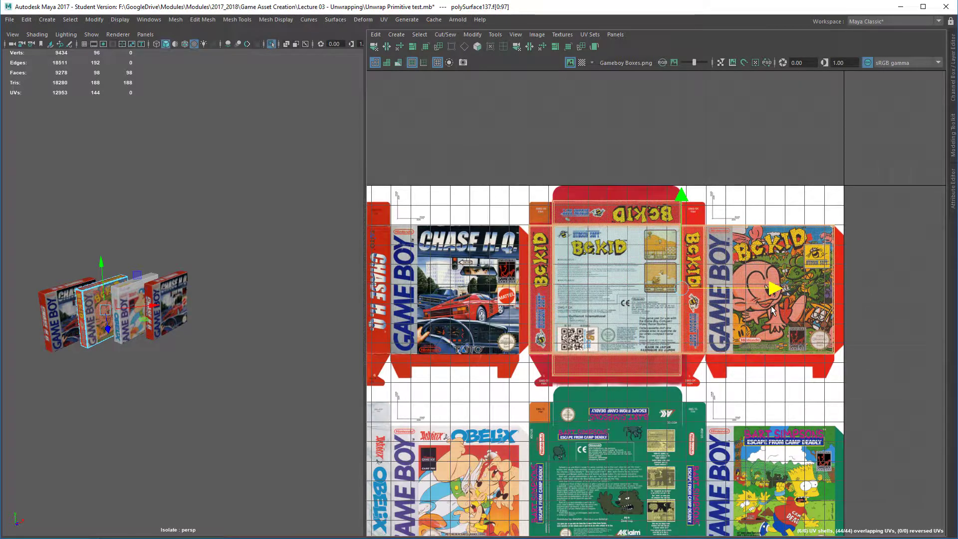
# Select all faces of the last Chase H.Q. copy and move its UVs into alignment with the Bart Simpsons artwork.
pyautogui.click(57, 301)
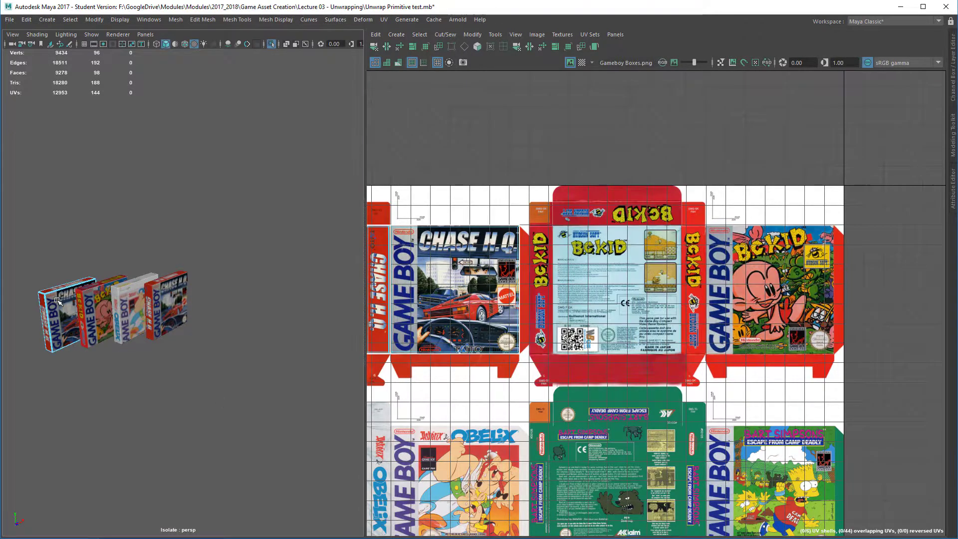
pyautogui.keyDown('alt'); pyautogui.moveTo(569, 234); pyautogui.dragTo(397, 300, button='right'); pyautogui.keyUp('alt')
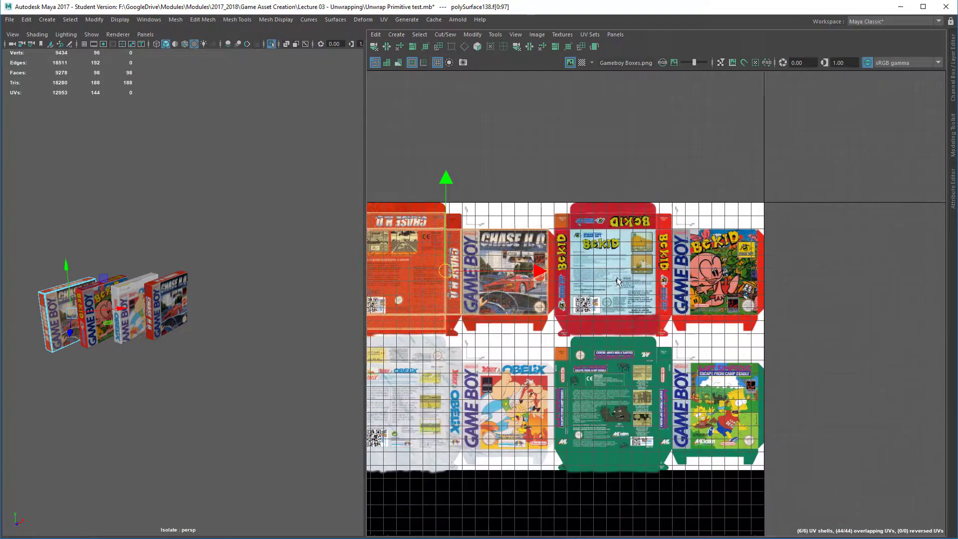
pyautogui.keyDown('alt'); pyautogui.moveTo(398, 299); pyautogui.dragTo(402, 300, button='middle'); pyautogui.keyUp('alt')
pyautogui.moveTo(451, 271); pyautogui.dragTo(649, 389)
pyautogui.scroll(5, 648, 390)
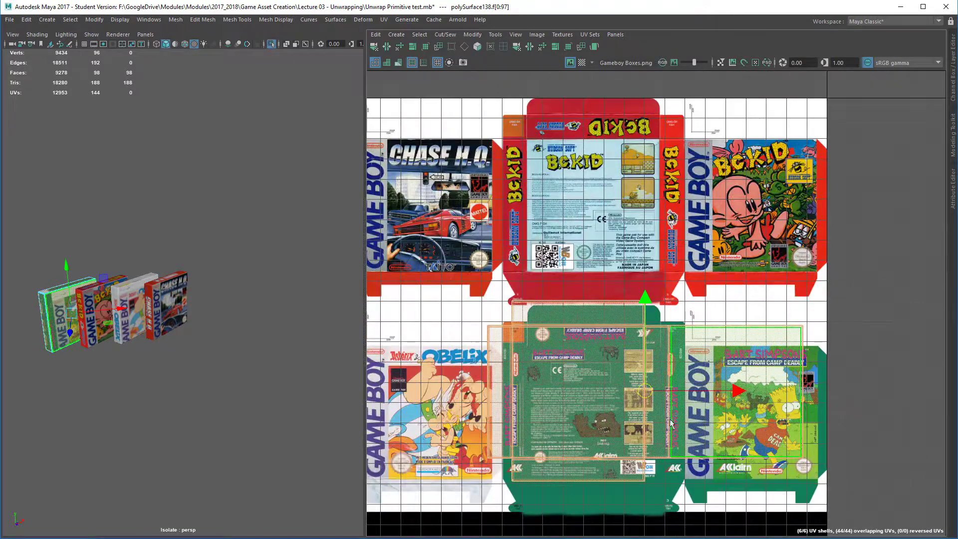
pyautogui.keyDown('alt'); pyautogui.moveTo(639, 385); pyautogui.dragTo(590, 310, button='middle'); pyautogui.keyUp('alt')
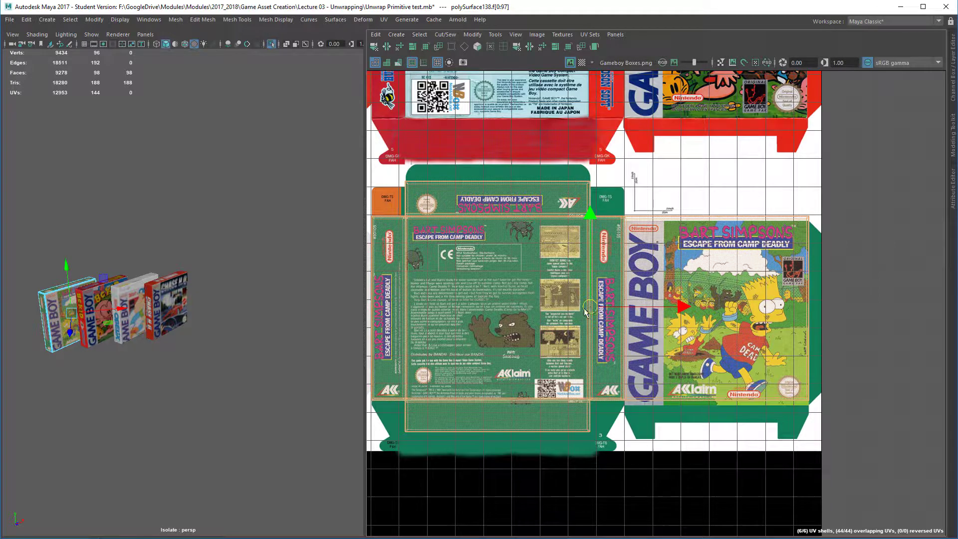
# Clear the face selection, bring back the full scene, and isolate the row of four differently textured Game Boy boxes.
pyautogui.click(212, 260)
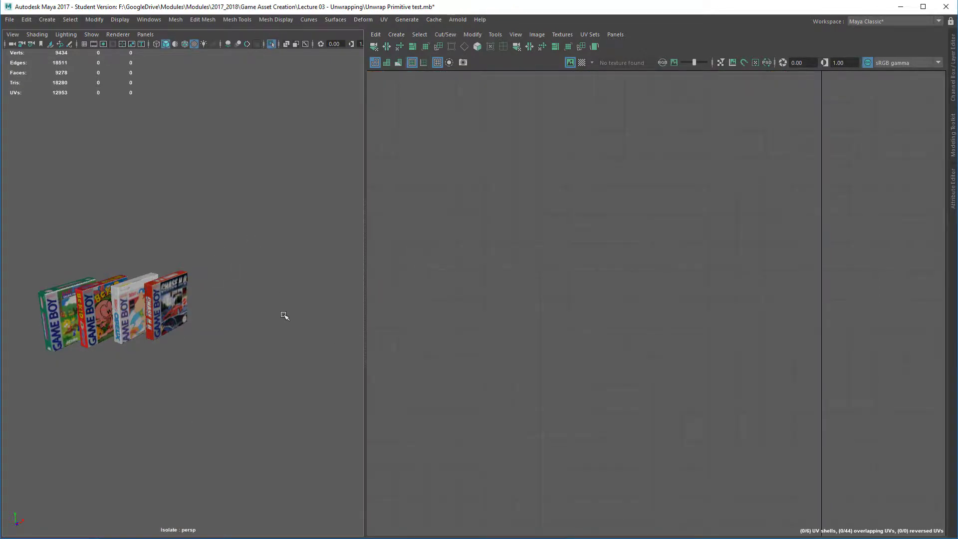
pyautogui.hotkey('ctrl', '1')
pyautogui.hotkey('ctrl', '1')
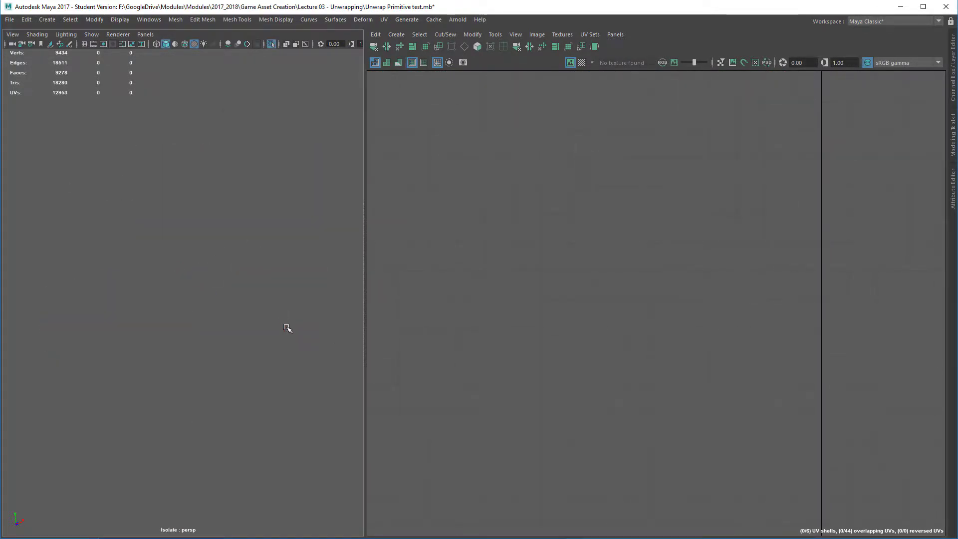
pyautogui.hotkey('ctrl', '1')
pyautogui.click(120, 292)
pyautogui.press('f')
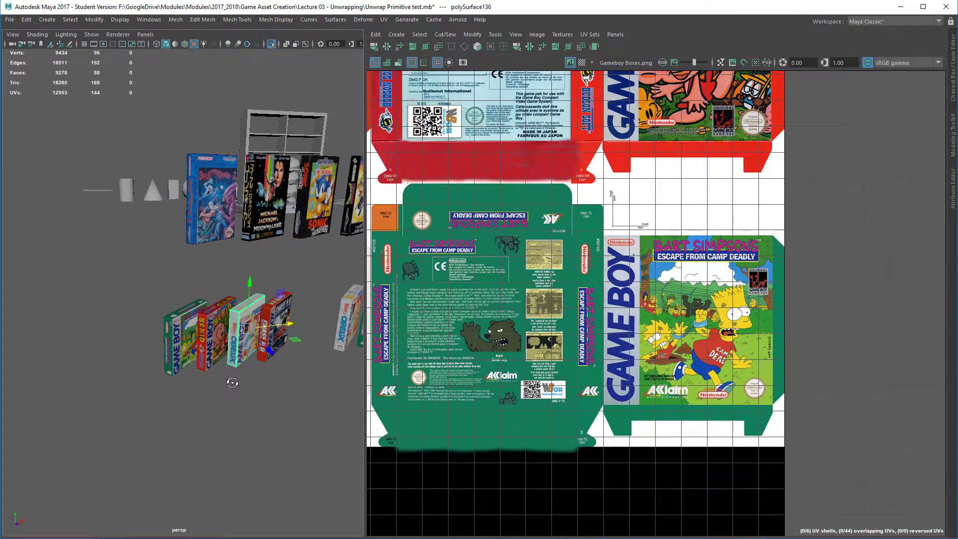
pyautogui.moveTo(118, 288); pyautogui.dragTo(288, 389)
pyautogui.hotkey('ctrl', '1')
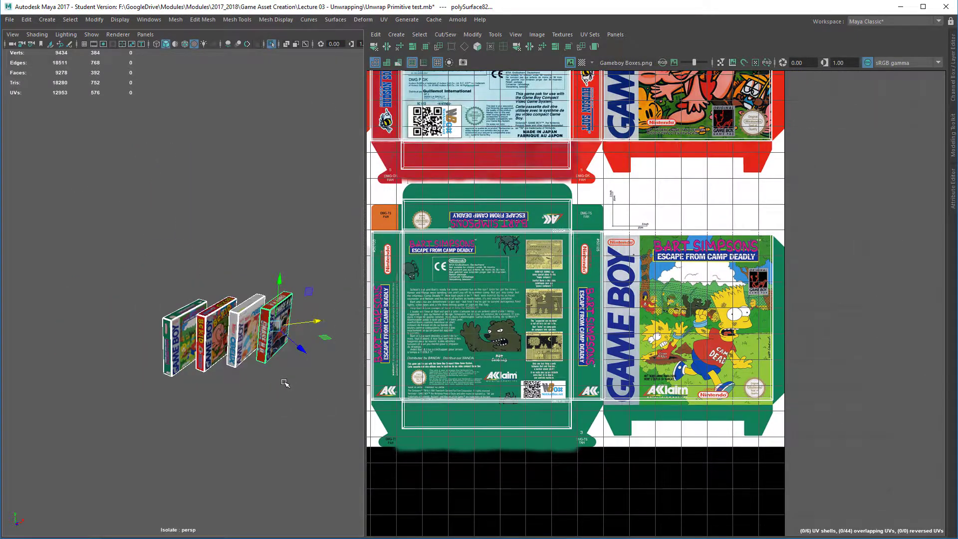
# Maximise the perspective view on the four isolated boxes and select the Asterix & Obelix box.
pyautogui.hotkey('ctrl', 'space')
pyautogui.hotkey('ctrl', 'space')
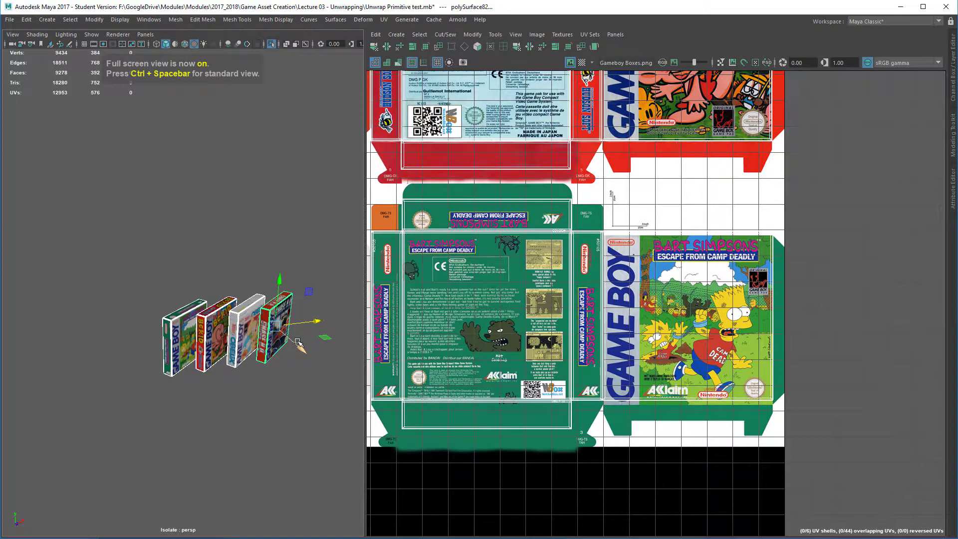
pyautogui.press('space')
pyautogui.keyDown('alt'); pyautogui.moveTo(554, 287); pyautogui.dragTo(385, 107, button='middle'); pyautogui.keyUp('alt')
pyautogui.keyDown('alt'); pyautogui.moveTo(385, 107); pyautogui.dragTo(459, 69, button='right'); pyautogui.keyUp('alt')
pyautogui.click(569, 421)
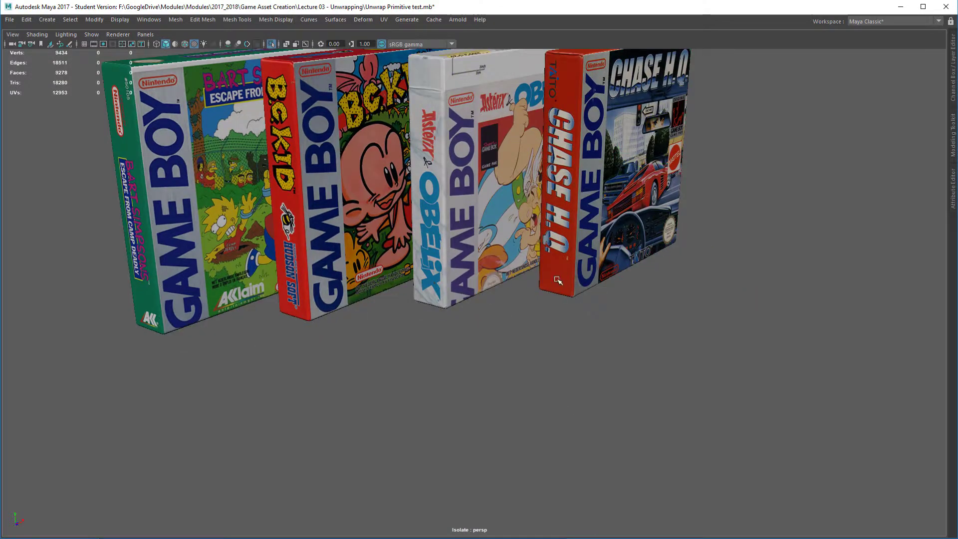
pyautogui.keyDown('alt'); pyautogui.moveTo(494, 200); pyautogui.dragTo(474, 235); pyautogui.keyUp('alt')
pyautogui.click(488, 240)
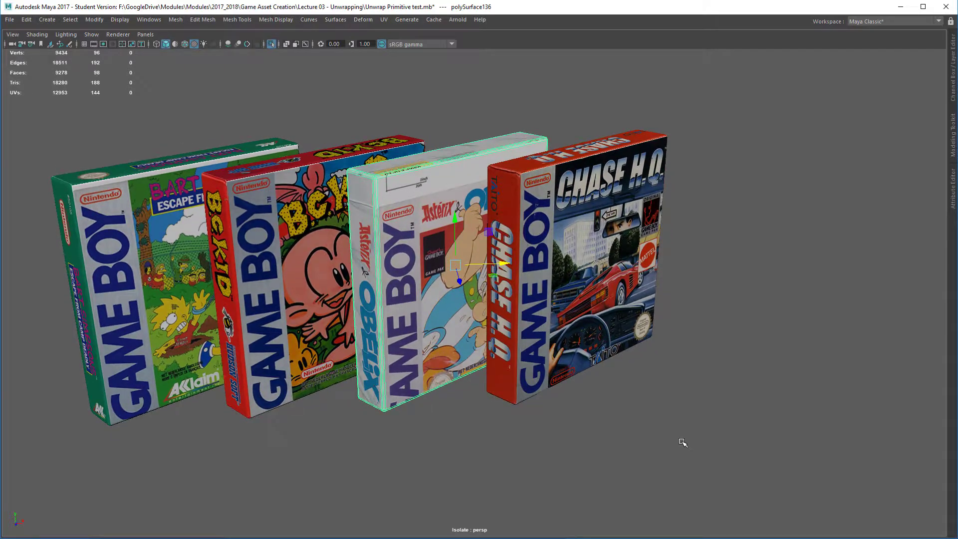
# Clear the box selection, view the four isolated Game Boy boxes, and bring back the full scene.
pyautogui.click(684, 439)
pyautogui.keyDown('alt'); pyautogui.moveTo(684, 438); pyautogui.dragTo(667, 251, button='right'); pyautogui.keyUp('alt')
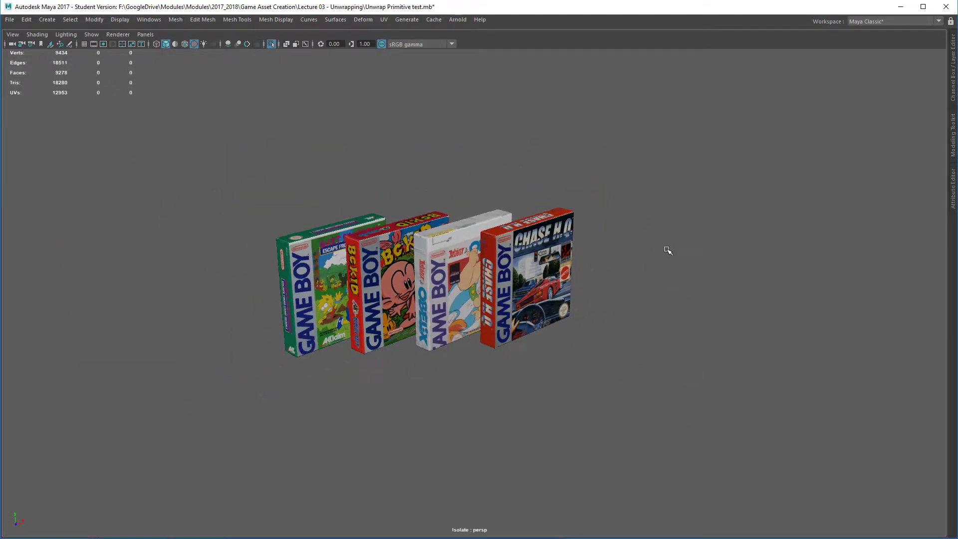
pyautogui.keyDown('alt'); pyautogui.moveTo(468, 325); pyautogui.dragTo(463, 231, button='right'); pyautogui.keyUp('alt')
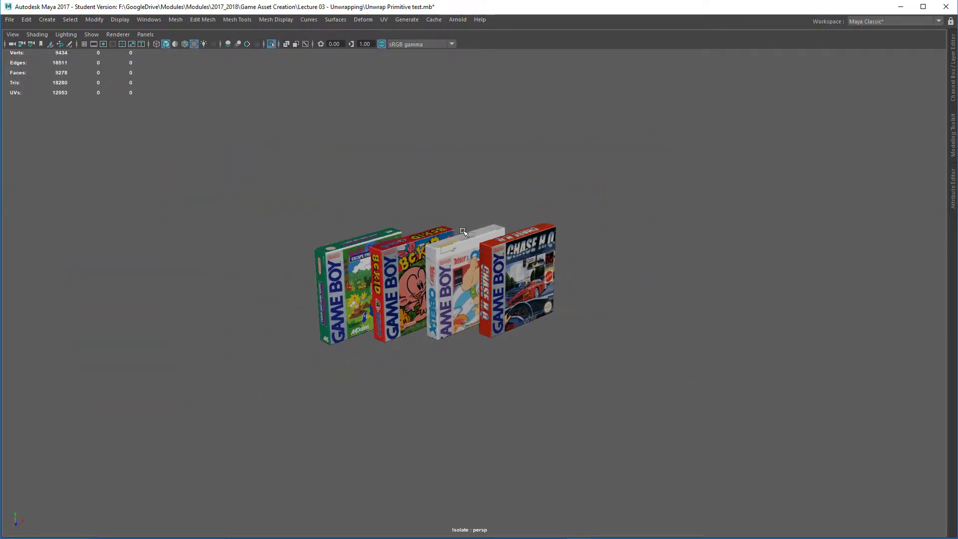
pyautogui.keyDown('alt'); pyautogui.moveTo(492, 363); pyautogui.dragTo(484, 397, button='right'); pyautogui.keyUp('alt')
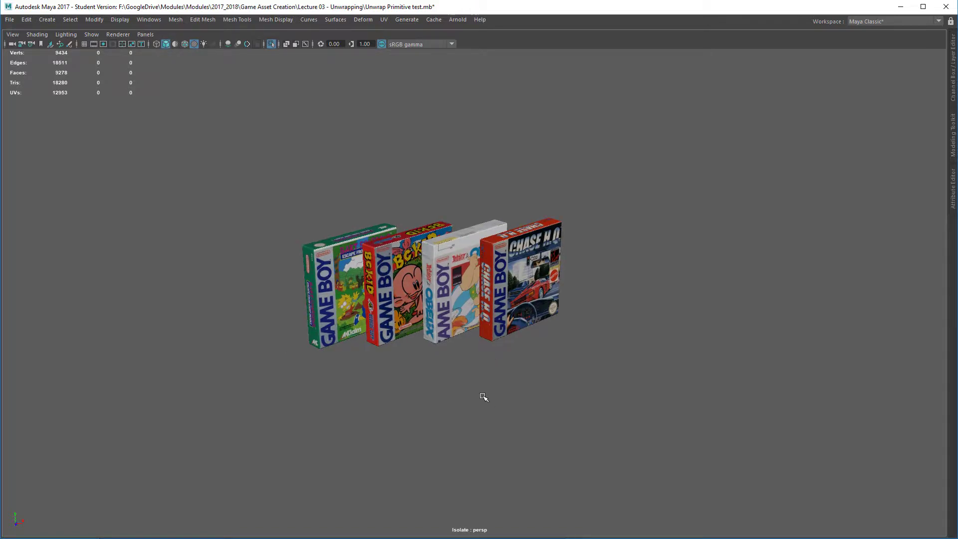
pyautogui.keyDown('alt'); pyautogui.moveTo(483, 397); pyautogui.dragTo(481, 408, button='middle'); pyautogui.keyUp('alt')
pyautogui.keyDown('alt'); pyautogui.moveTo(480, 408); pyautogui.dragTo(467, 378, button='right'); pyautogui.keyUp('alt')
pyautogui.keyDown('alt'); pyautogui.moveTo(513, 396); pyautogui.dragTo(486, 447, button='middle'); pyautogui.keyUp('alt')
pyautogui.keyDown('alt'); pyautogui.moveTo(486, 446); pyautogui.dragTo(495, 353, button='right'); pyautogui.keyUp('alt')
pyautogui.hotkey('ctrl', '1')
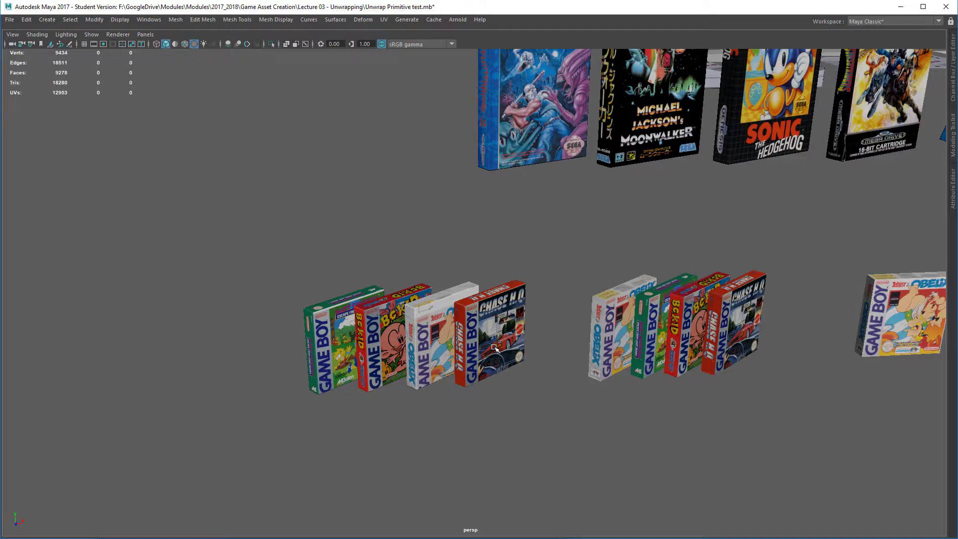
# Look over the rows of game boxes and texture sheets, then select an upright box beside the leaning blue one and frame it.
pyautogui.keyDown('alt'); pyautogui.moveTo(589, 284); pyautogui.dragTo(368, 343, button='middle'); pyautogui.keyUp('alt')
pyautogui.keyDown('alt'); pyautogui.moveTo(368, 342); pyautogui.dragTo(379, 255, button='right'); pyautogui.keyUp('alt')
pyautogui.keyDown('alt'); pyautogui.moveTo(546, 292); pyautogui.dragTo(300, 150, button='right'); pyautogui.keyUp('alt')
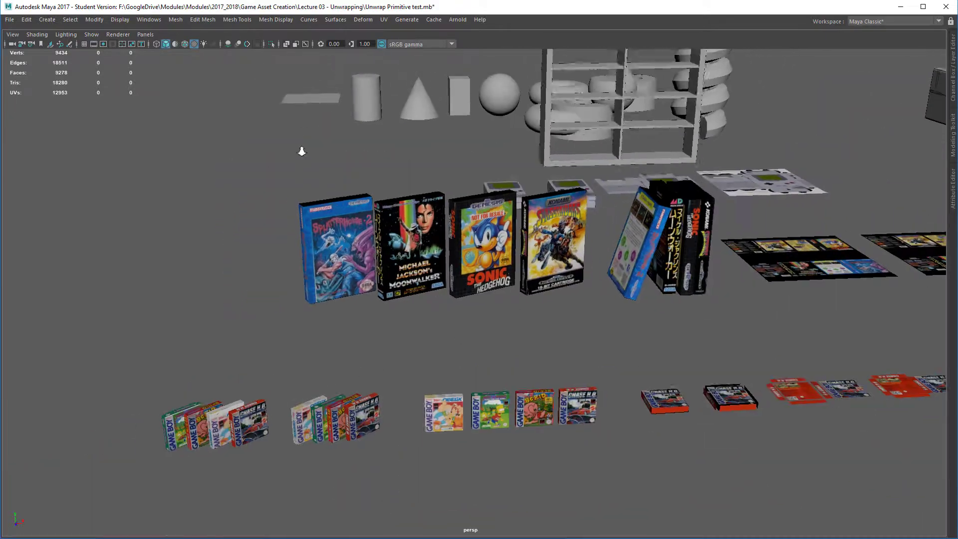
pyautogui.keyDown('alt'); pyautogui.moveTo(388, 420); pyautogui.dragTo(401, 354); pyautogui.keyUp('alt')
pyautogui.keyDown('alt'); pyautogui.moveTo(532, 353); pyautogui.dragTo(383, 335); pyautogui.keyUp('alt')
pyautogui.click(322, 258)
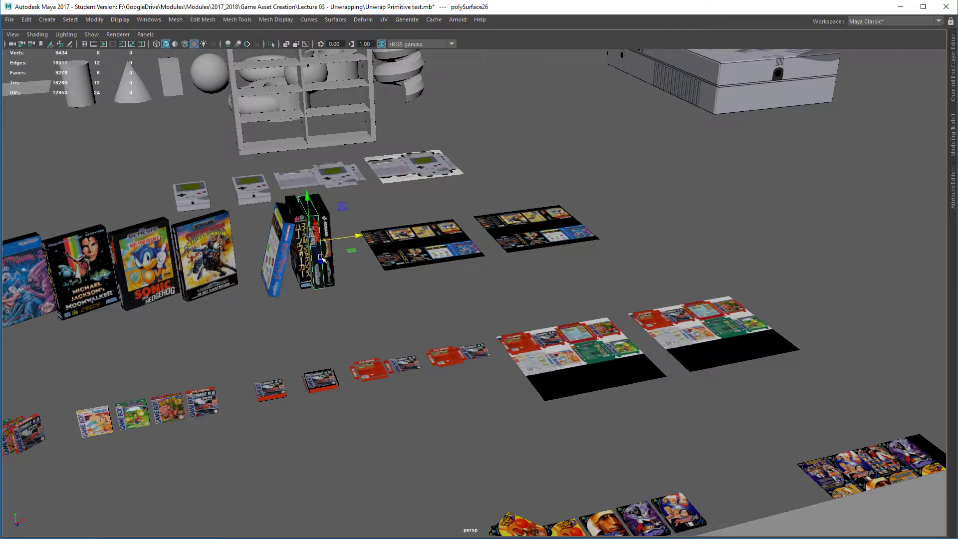
pyautogui.press('f')
# Examine the row of Game Boy boxes filling the bookcase's top shelf, including the leaning boxes and the one lying flat.
pyautogui.keyDown('alt'); pyautogui.moveTo(478, 337); pyautogui.dragTo(447, 360); pyautogui.keyUp('alt')
pyautogui.keyDown('alt'); pyautogui.moveTo(591, 449); pyautogui.dragTo(491, 429, button='right'); pyautogui.keyUp('alt')
pyautogui.keyDown('alt'); pyautogui.moveTo(494, 360); pyautogui.dragTo(473, 343); pyautogui.keyUp('alt')
pyautogui.keyDown('alt'); pyautogui.moveTo(473, 342); pyautogui.dragTo(472, 329, button='middle'); pyautogui.keyUp('alt')
pyautogui.moveTo(471, 329)
pyautogui.keyDown('alt'); pyautogui.mouseDown(button='right')
pyautogui.moveTo(477, 389)
pyautogui.moveTo(483, 314)
pyautogui.mouseUp(button='right'); pyautogui.keyUp('alt')
pyautogui.keyDown('alt'); pyautogui.moveTo(483, 315); pyautogui.dragTo(391, 274, button='middle'); pyautogui.keyUp('alt')
pyautogui.keyDown('alt'); pyautogui.moveTo(391, 274); pyautogui.dragTo(467, 419, button='right'); pyautogui.keyUp('alt')
pyautogui.keyDown('alt'); pyautogui.moveTo(466, 419); pyautogui.dragTo(480, 301); pyautogui.keyUp('alt')
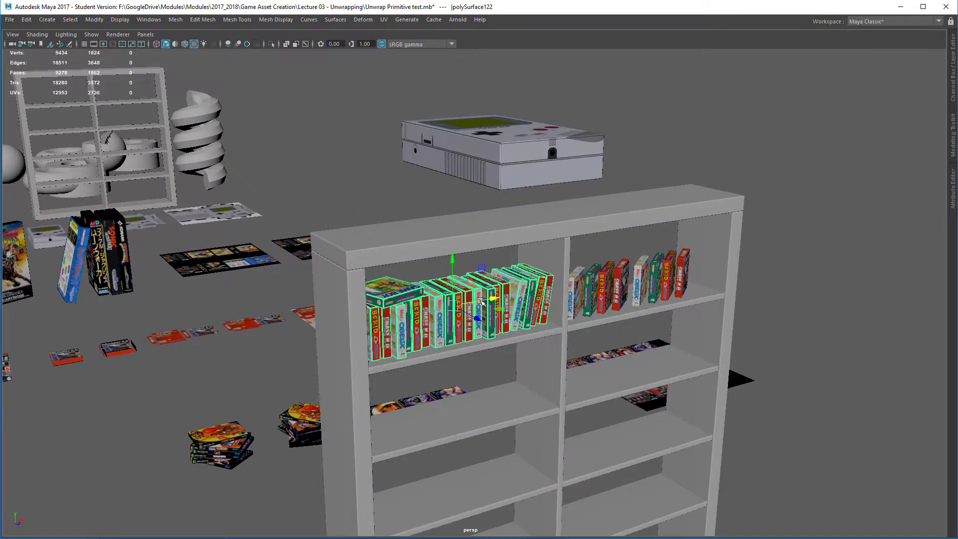
pyautogui.keyDown('alt'); pyautogui.moveTo(480, 302); pyautogui.dragTo(461, 348, button='right'); pyautogui.keyUp('alt')
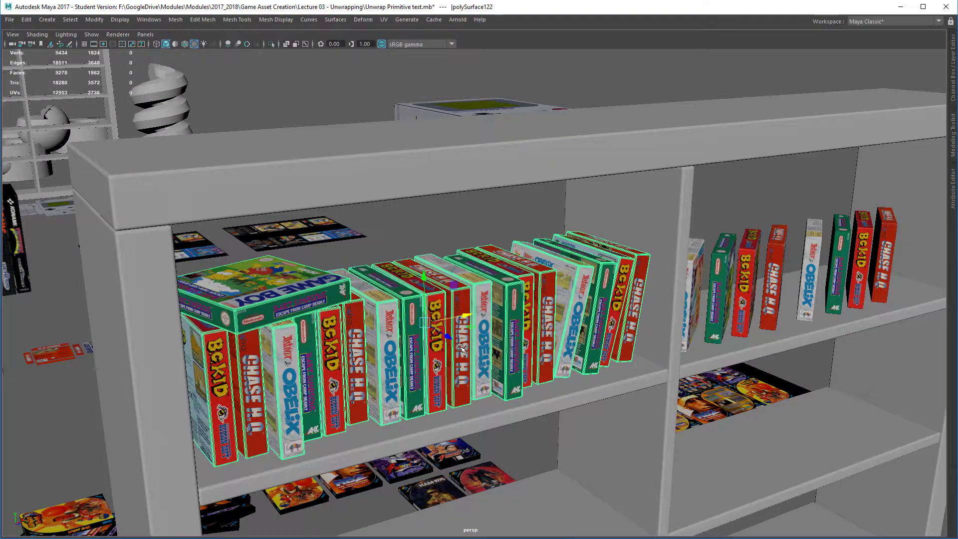
pyautogui.moveTo(460, 346)
pyautogui.keyDown('alt'); pyautogui.mouseDown()
pyautogui.moveTo(609, 359)
pyautogui.moveTo(434, 289)
pyautogui.moveTo(435, 306)
pyautogui.moveTo(402, 338)
pyautogui.moveTo(444, 344)
pyautogui.mouseUp(); pyautogui.keyUp('alt')
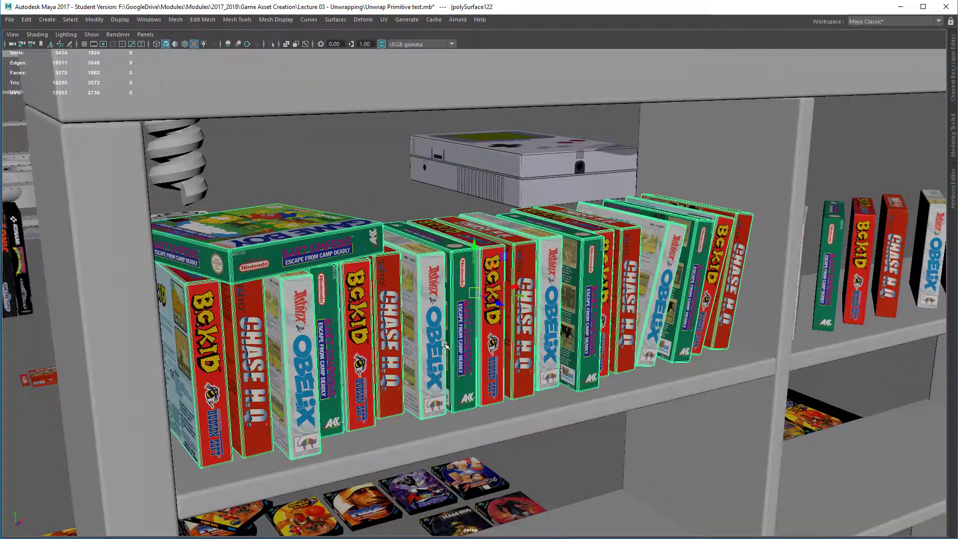
pyautogui.keyDown('alt'); pyautogui.moveTo(498, 371); pyautogui.dragTo(489, 261, button='right'); pyautogui.keyUp('alt')
pyautogui.keyDown('alt'); pyautogui.moveTo(732, 346); pyautogui.dragTo(620, 345, button='middle'); pyautogui.keyUp('alt')
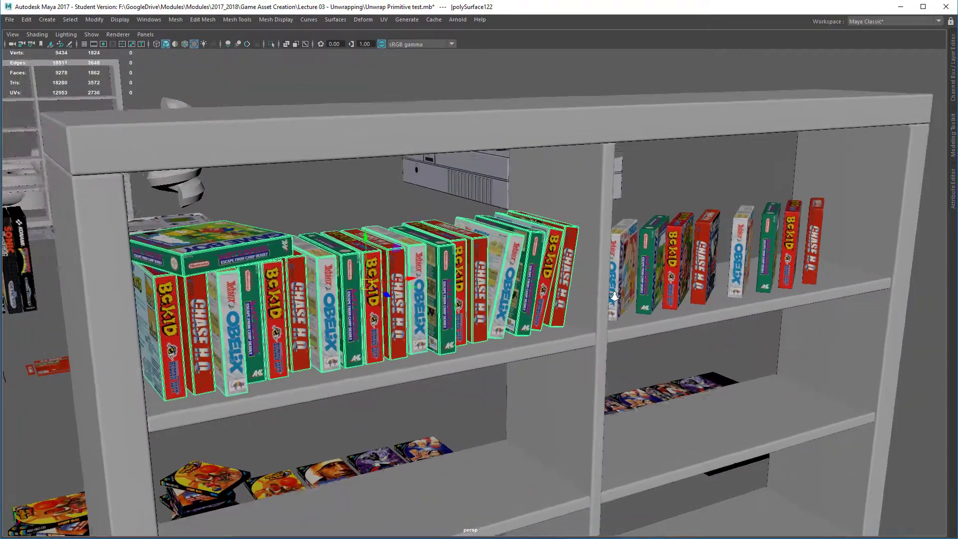
pyautogui.keyDown('alt'); pyautogui.moveTo(588, 326); pyautogui.dragTo(548, 325); pyautogui.keyUp('alt')
pyautogui.keyDown('alt'); pyautogui.moveTo(389, 252); pyautogui.dragTo(392, 349, button='right'); pyautogui.keyUp('alt')
pyautogui.keyDown('alt'); pyautogui.moveTo(391, 348); pyautogui.dragTo(343, 318); pyautogui.keyUp('alt')
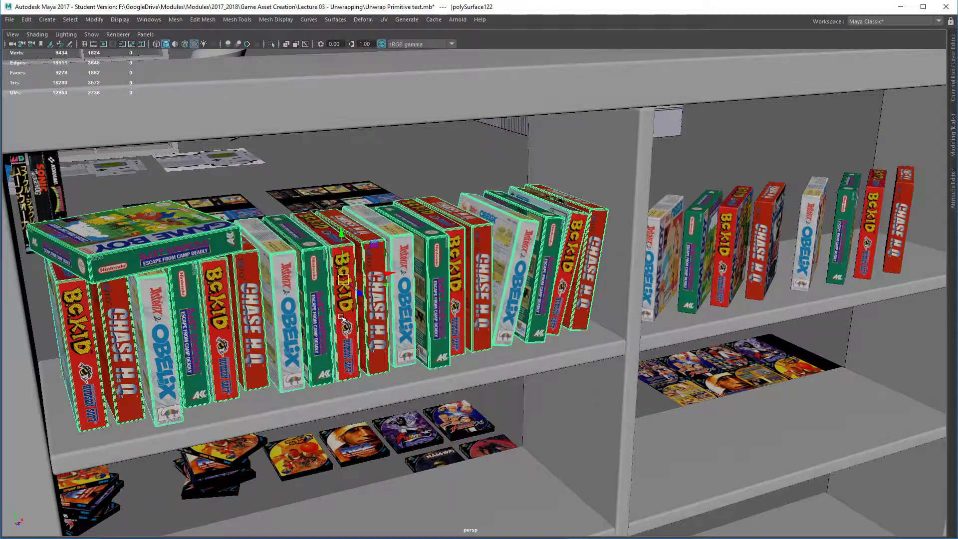
pyautogui.keyDown('alt'); pyautogui.moveTo(383, 319); pyautogui.dragTo(375, 272, button='right'); pyautogui.keyUp('alt')
pyautogui.keyDown('alt'); pyautogui.moveTo(561, 287); pyautogui.dragTo(597, 284); pyautogui.keyUp('alt')
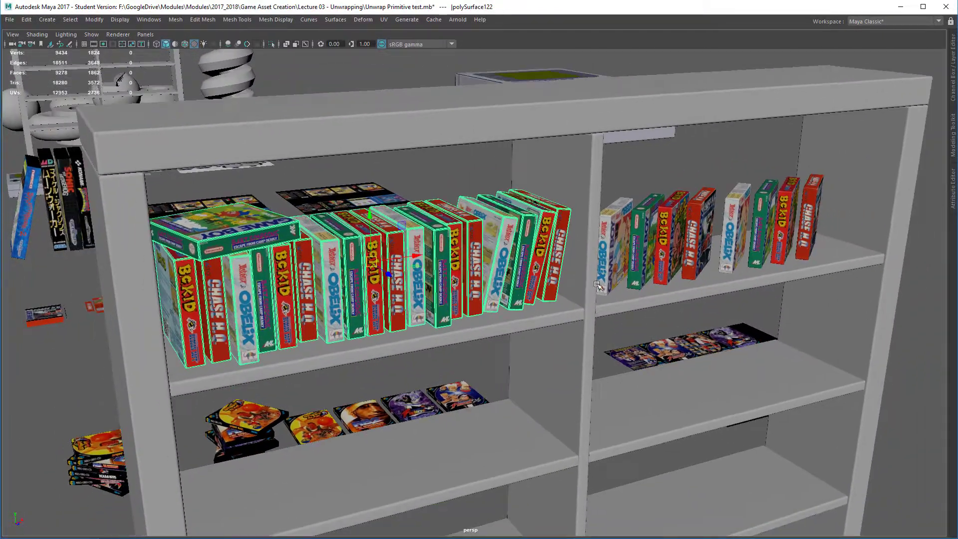
# Add both groups of four boxes to the top-shelf selection, duplicate everything, and lower the copies onto the second shelf.
pyautogui.click(669, 231)
pyautogui.click(726, 266)
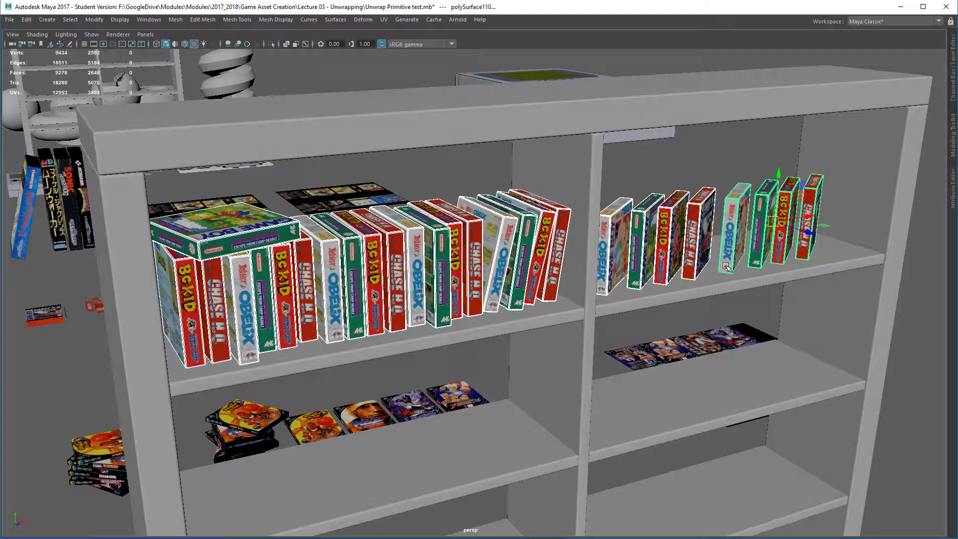
pyautogui.hotkey('ctrl', 'd')
pyautogui.keyDown('alt'); pyautogui.moveTo(505, 346); pyautogui.dragTo(626, 224); pyautogui.keyUp('alt')
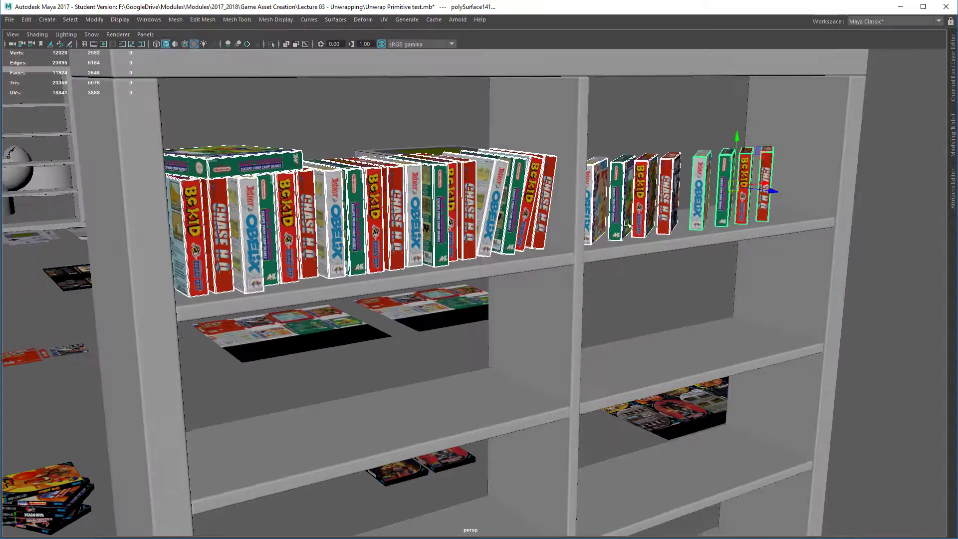
pyautogui.moveTo(740, 137); pyautogui.dragTo(750, 273)
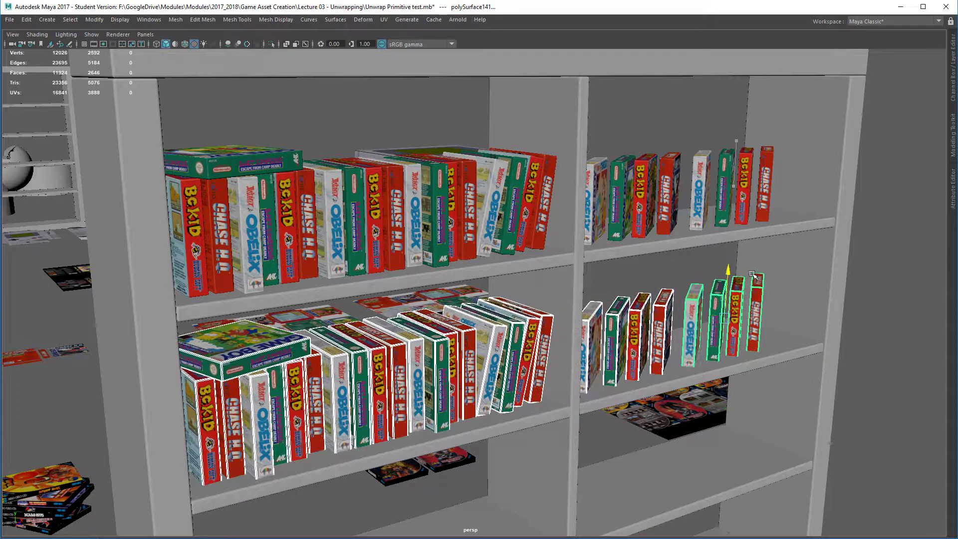
pyautogui.keyDown('alt'); pyautogui.moveTo(752, 273); pyautogui.dragTo(470, 364); pyautogui.keyUp('alt')
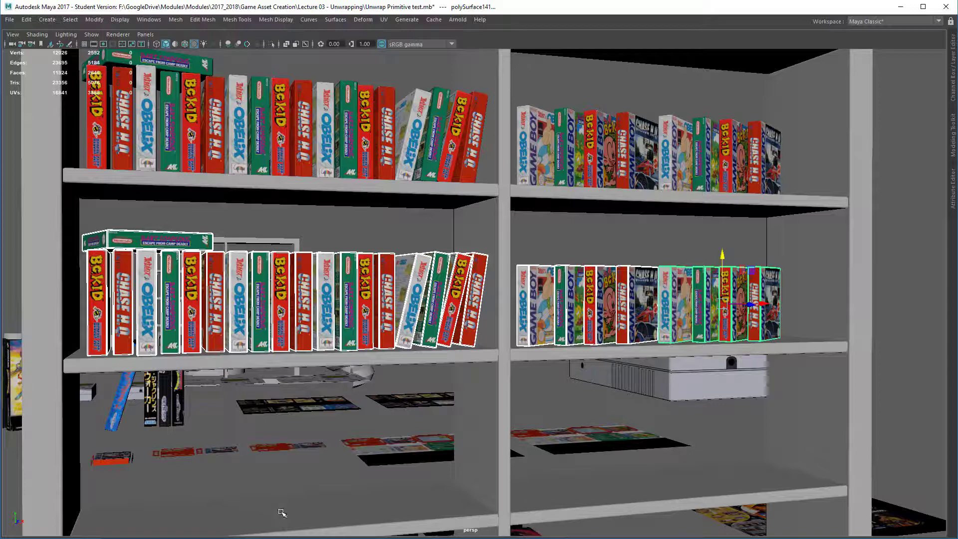
pyautogui.keyDown('alt'); pyautogui.moveTo(572, 400); pyautogui.dragTo(222, 366); pyautogui.keyUp('alt')
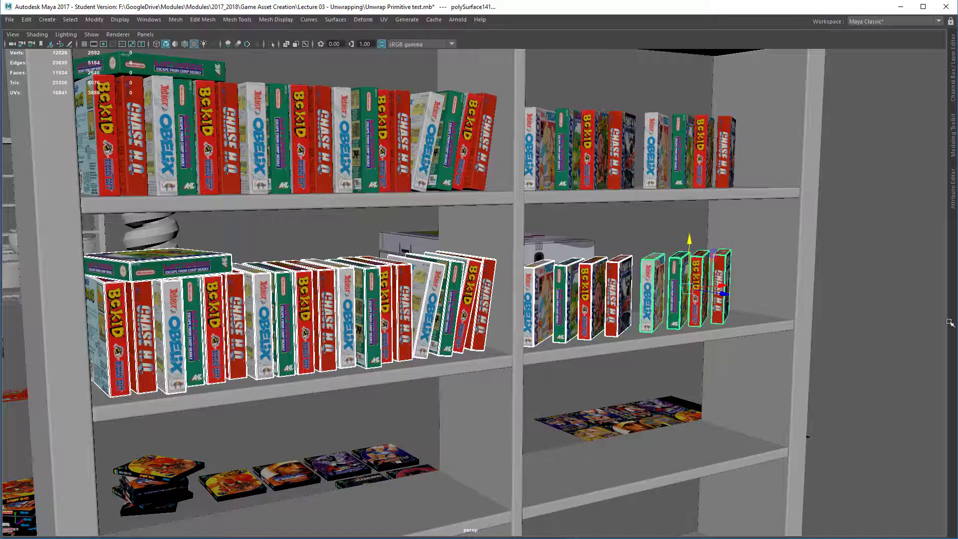
# Duplicate the second-shelf boxes, move the copies down to the third shelf, and fine-tune their height.
pyautogui.keyDown('alt'); pyautogui.moveTo(926, 319); pyautogui.dragTo(681, 315); pyautogui.keyUp('alt')
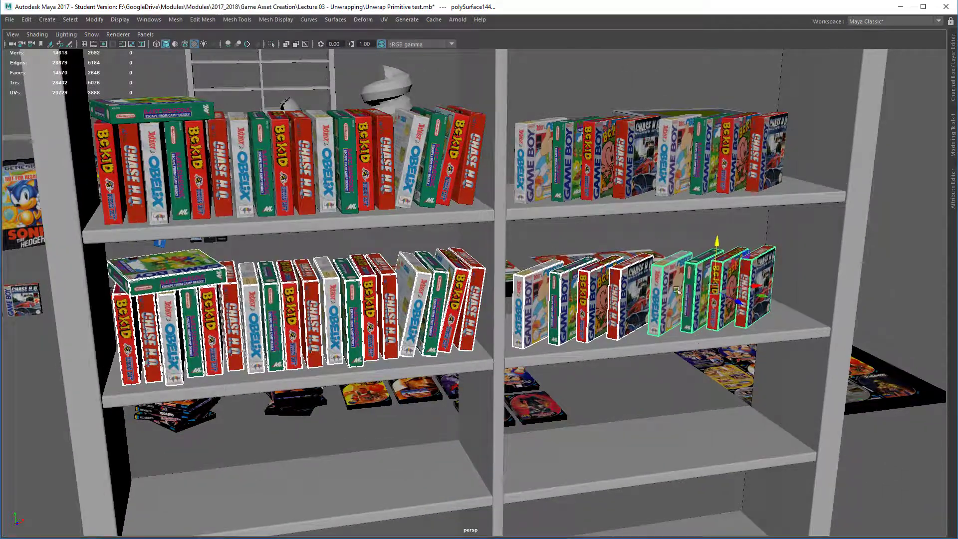
pyautogui.keyDown('alt'); pyautogui.moveTo(643, 394); pyautogui.dragTo(697, 227, button='middle'); pyautogui.keyUp('alt')
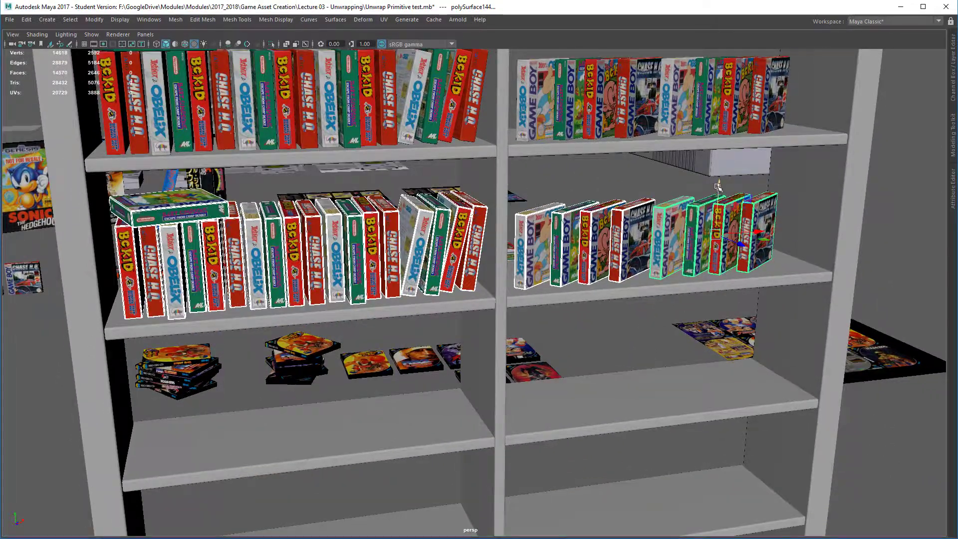
pyautogui.moveTo(717, 186); pyautogui.dragTo(711, 324)
pyautogui.keyDown('alt'); pyautogui.moveTo(701, 444); pyautogui.dragTo(698, 392); pyautogui.keyUp('alt')
pyautogui.keyDown('alt'); pyautogui.moveTo(699, 391); pyautogui.dragTo(736, 310, button='middle'); pyautogui.keyUp('alt')
pyautogui.keyDown('alt'); pyautogui.moveTo(735, 310); pyautogui.dragTo(741, 336); pyautogui.keyUp('alt')
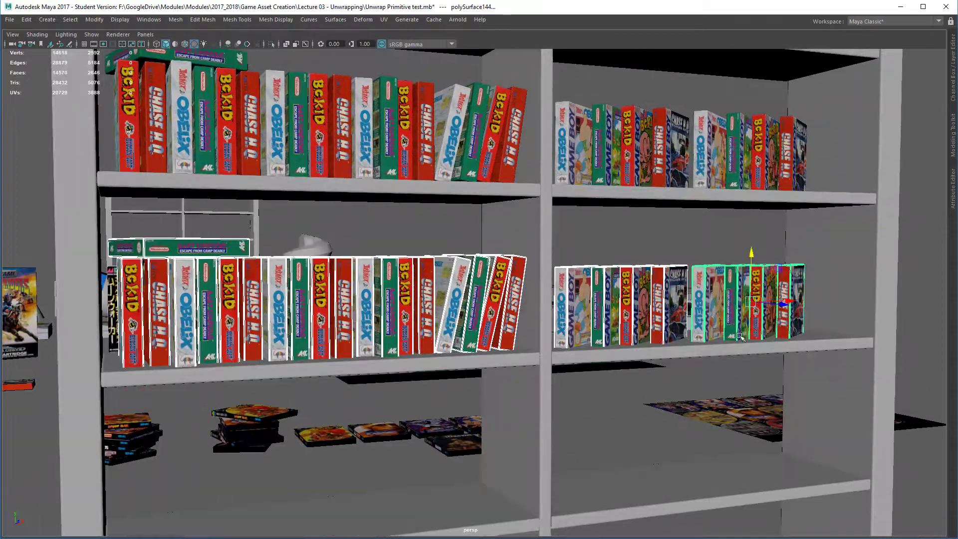
pyautogui.moveTo(750, 262); pyautogui.dragTo(753, 262)
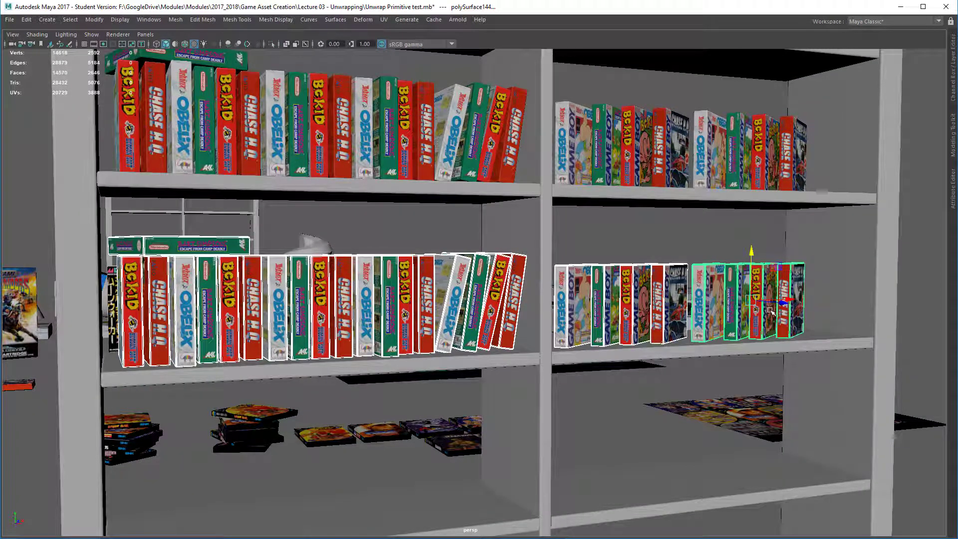
# Duplicate the third-shelf boxes and place the copies on the fourth shelf.
pyautogui.keyDown('alt'); pyautogui.moveTo(771, 311); pyautogui.dragTo(714, 344); pyautogui.keyUp('alt')
pyautogui.keyDown('alt'); pyautogui.moveTo(713, 240); pyautogui.dragTo(645, 169, button='right'); pyautogui.keyUp('alt')
pyautogui.keyDown('alt'); pyautogui.moveTo(646, 249); pyautogui.dragTo(455, 382); pyautogui.keyUp('alt')
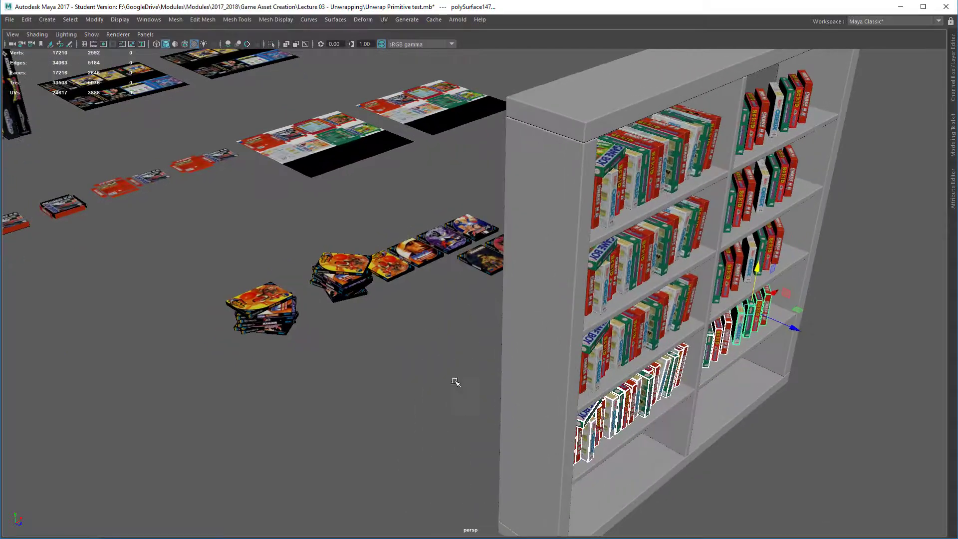
# Examine the loose Street Slam Neo Geo CD case up close, then the leaning blue Mega Drive box and surrounding models.
pyautogui.click(405, 263)
pyautogui.press('f')
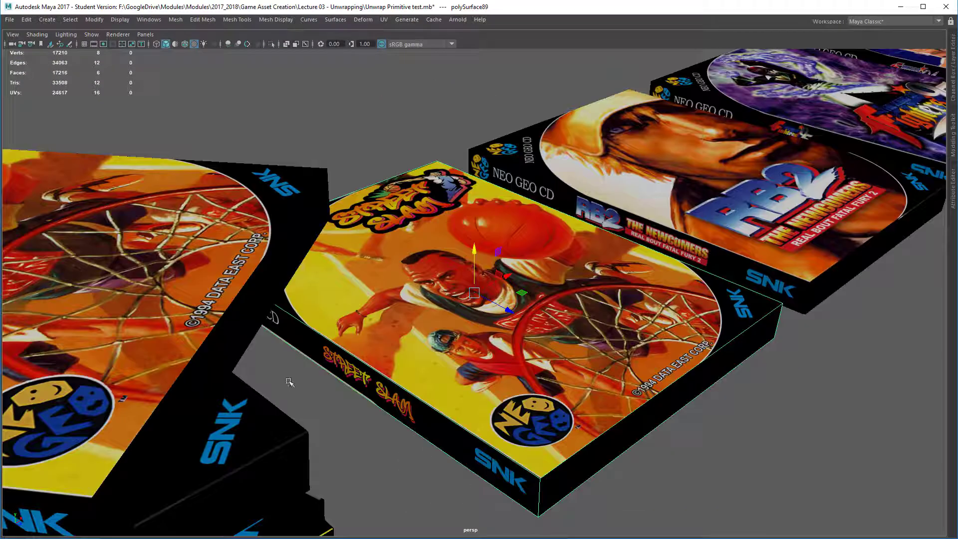
pyautogui.keyDown('alt'); pyautogui.moveTo(289, 383); pyautogui.dragTo(430, 376, button='middle'); pyautogui.keyUp('alt')
pyautogui.keyDown('alt'); pyautogui.moveTo(430, 376); pyautogui.dragTo(492, 60, button='right'); pyautogui.keyUp('alt')
pyautogui.keyDown('alt'); pyautogui.moveTo(451, 272); pyautogui.dragTo(549, 329); pyautogui.keyUp('alt')
pyautogui.scroll(-3, 438, 212)
pyautogui.click(210, 222)
pyautogui.moveTo(344, 309)
pyautogui.keyDown('alt'); pyautogui.mouseDown()
pyautogui.moveTo(311, 252)
pyautogui.moveTo(320, 279)
pyautogui.moveTo(344, 293)
pyautogui.mouseUp(); pyautogui.keyUp('alt')
pyautogui.keyDown('alt'); pyautogui.moveTo(344, 294); pyautogui.dragTo(307, 340, button='middle'); pyautogui.keyUp('alt')
pyautogui.keyDown('alt'); pyautogui.moveTo(307, 340); pyautogui.dragTo(207, 324); pyautogui.keyUp('alt')
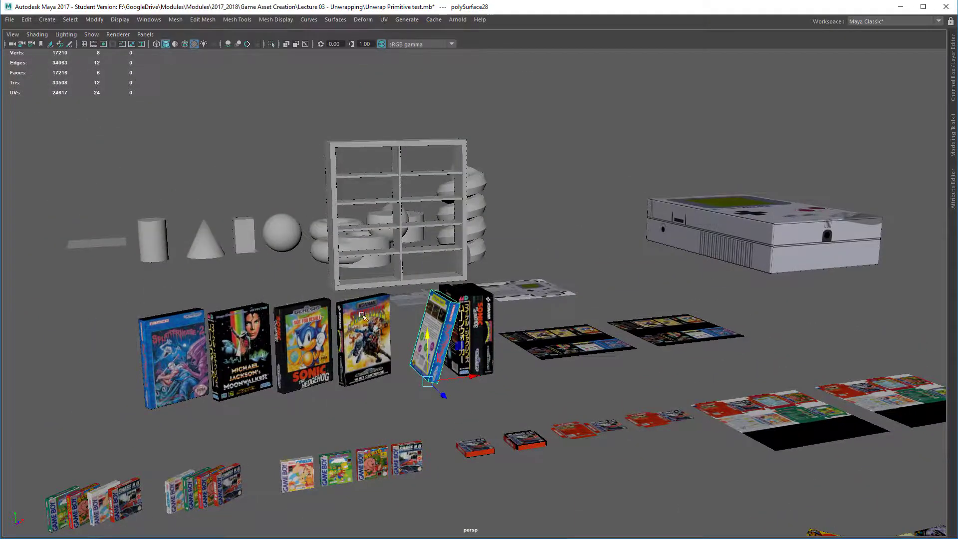
pyautogui.keyDown('alt'); pyautogui.moveTo(237, 364); pyautogui.dragTo(294, 419); pyautogui.keyUp('alt')
pyautogui.keyDown('alt'); pyautogui.moveTo(539, 349); pyautogui.dragTo(359, 324, button='middle'); pyautogui.keyUp('alt')
# Move the loose Street Slam case out of its row to an empty spot behind the nearby stack of cases.
pyautogui.keyDown('alt'); pyautogui.moveTo(339, 399); pyautogui.dragTo(399, 427); pyautogui.keyUp('alt')
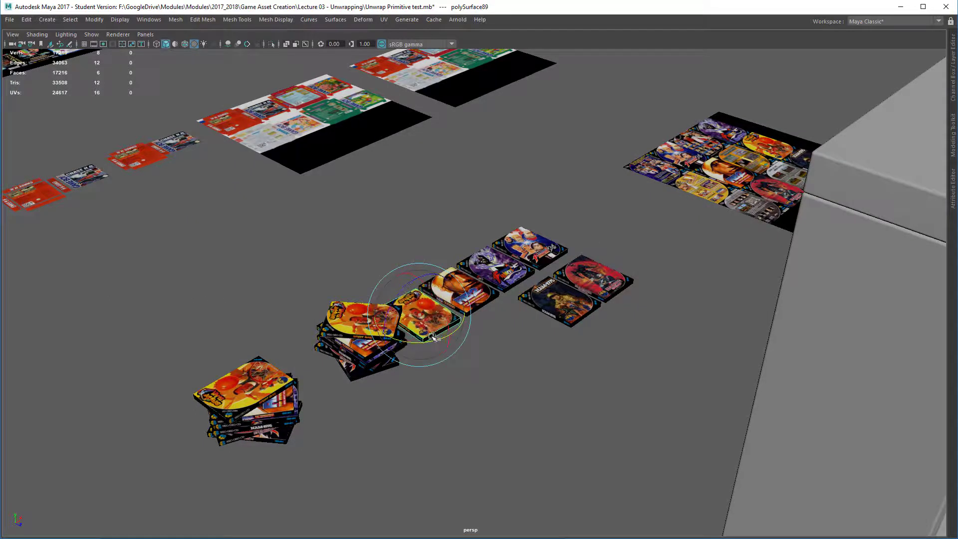
pyautogui.press('w')
pyautogui.moveTo(467, 314); pyautogui.dragTo(381, 279)
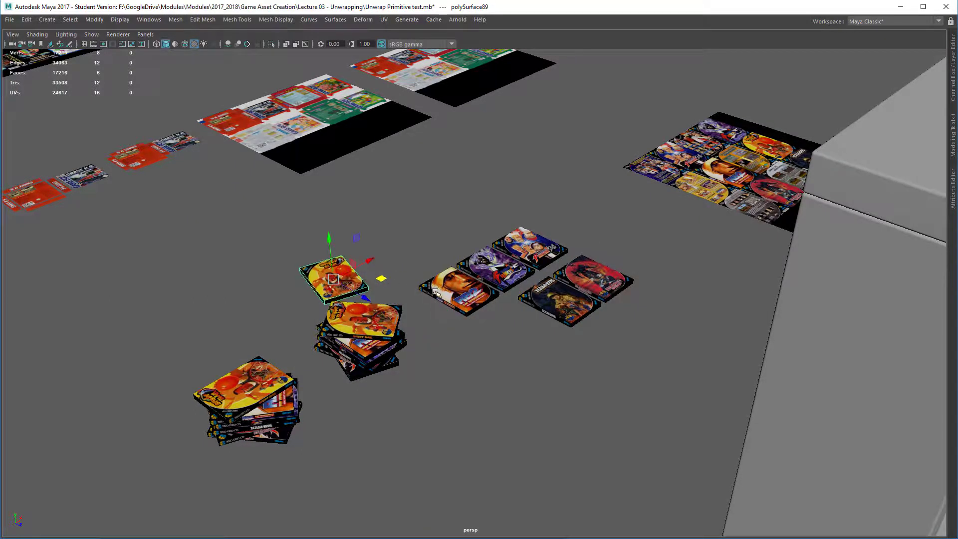
# Select the RB2 The Newcomers case at the end of the row and rotate it.
pyautogui.click(467, 287)
pyautogui.press('e')
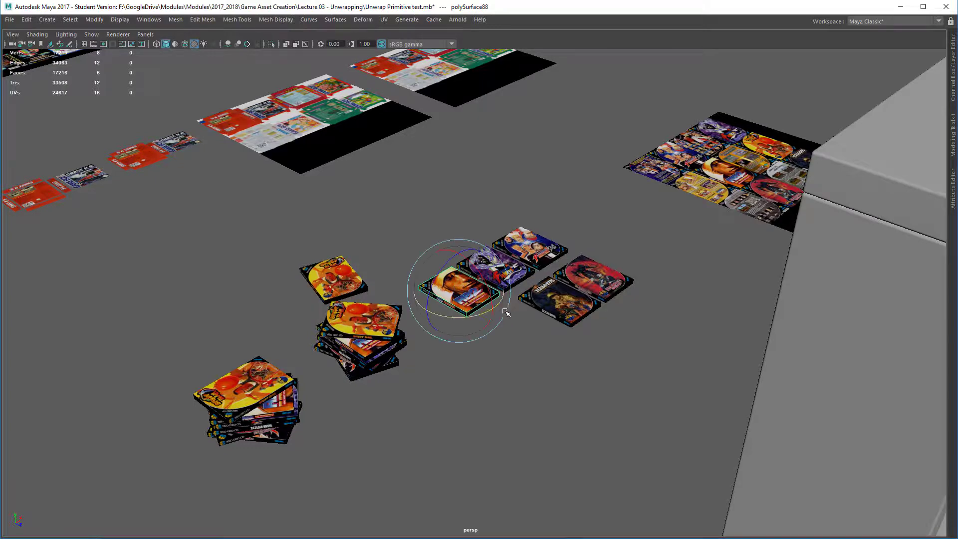
pyautogui.moveTo(487, 313); pyautogui.dragTo(463, 238)
pyautogui.press('w')
# Check how the shelved boxes are grouped by selecting the long rows on the upper two shelves and a top-shelf set of four.
pyautogui.keyDown('alt'); pyautogui.moveTo(510, 332); pyautogui.dragTo(537, 324); pyautogui.keyUp('alt')
pyautogui.click(532, 399)
pyautogui.keyDown('alt'); pyautogui.moveTo(520, 346); pyautogui.dragTo(513, 319, button='middle'); pyautogui.keyUp('alt')
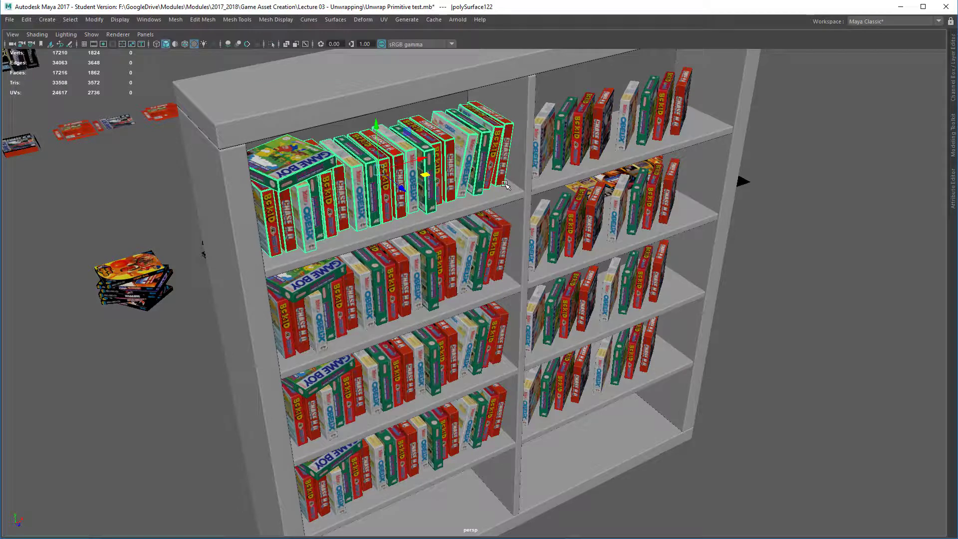
pyautogui.click(451, 248)
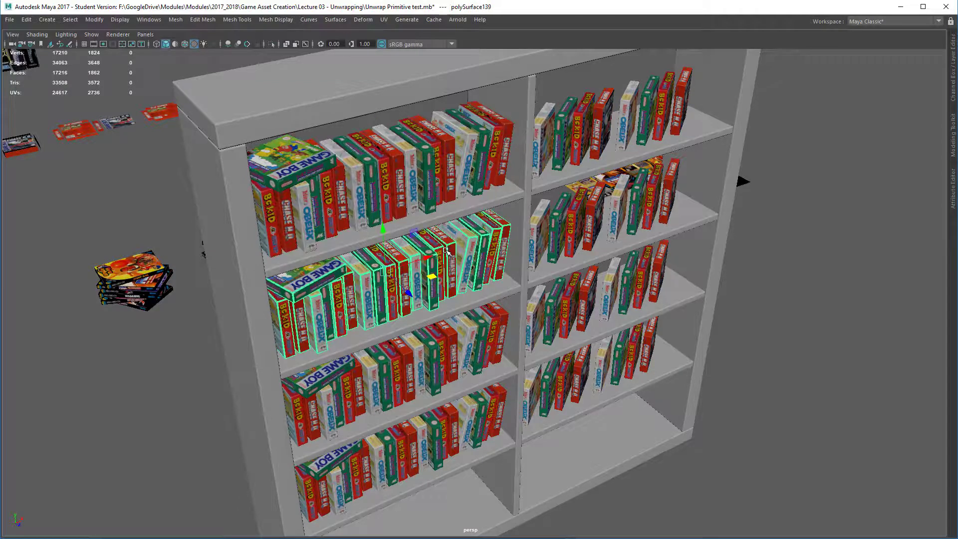
pyautogui.click(448, 138)
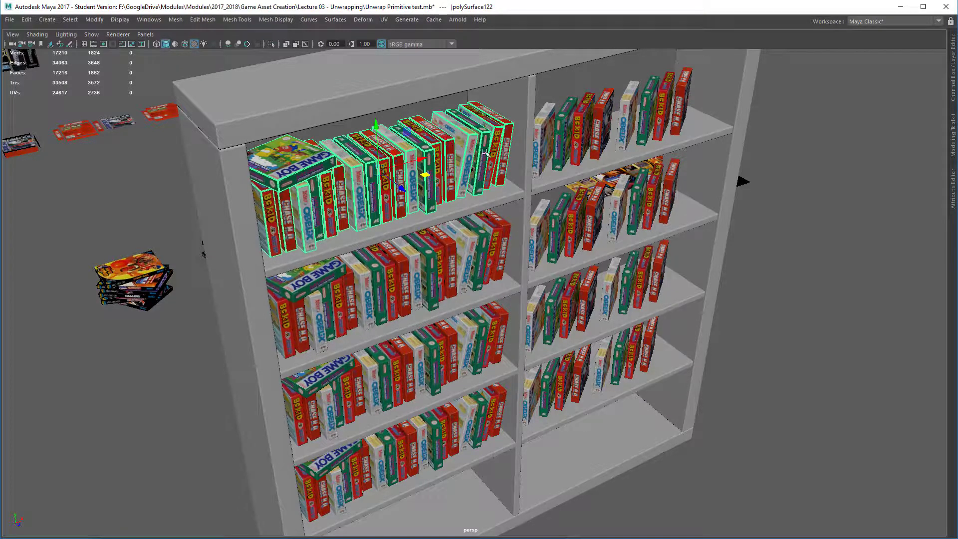
pyautogui.click(583, 124)
pyautogui.click(583, 115)
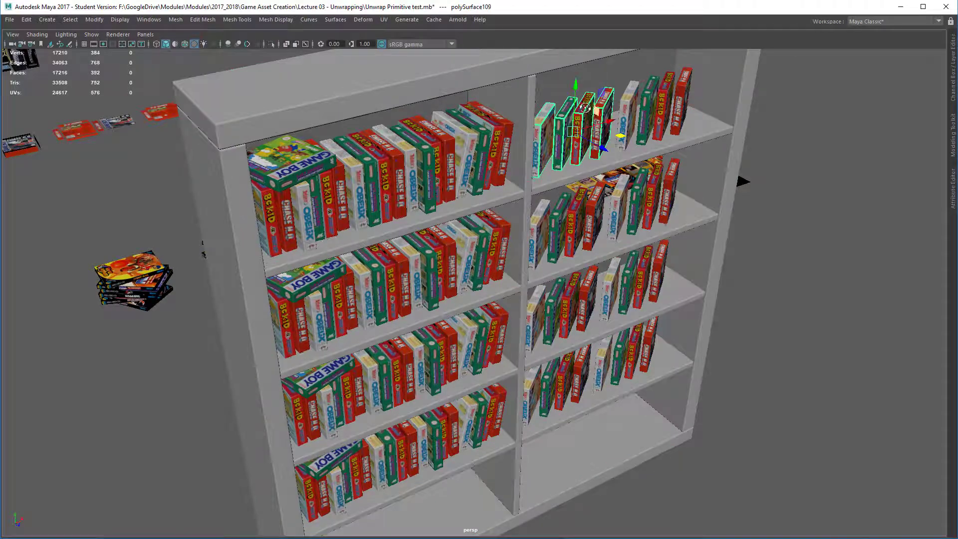
# Inspect the filled bookcase from the front and reselect the long row of Game Boy boxes on the top shelf.
pyautogui.keyDown('alt'); pyautogui.moveTo(593, 103); pyautogui.dragTo(435, 85); pyautogui.keyUp('alt')
pyautogui.keyDown('alt'); pyautogui.moveTo(435, 85); pyautogui.dragTo(474, 206, button='middle'); pyautogui.keyUp('alt')
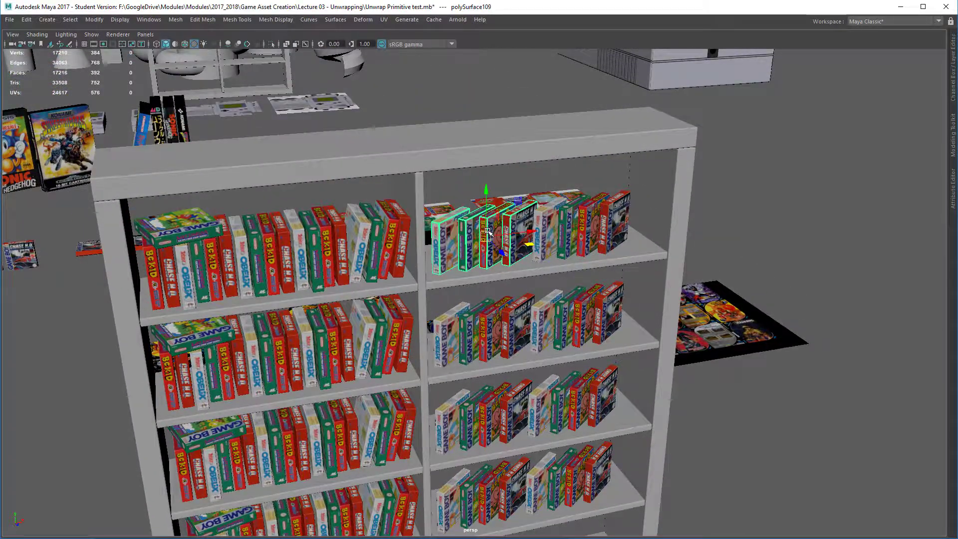
pyautogui.keyDown('alt'); pyautogui.moveTo(488, 232); pyautogui.dragTo(497, 234); pyautogui.keyUp('alt')
pyautogui.press('f')
pyautogui.keyDown('alt'); pyautogui.moveTo(564, 317); pyautogui.dragTo(285, 333, button='right'); pyautogui.keyUp('alt')
pyautogui.keyDown('alt'); pyautogui.moveTo(284, 333); pyautogui.dragTo(339, 273, button='middle'); pyautogui.keyUp('alt')
pyautogui.click(308, 227)
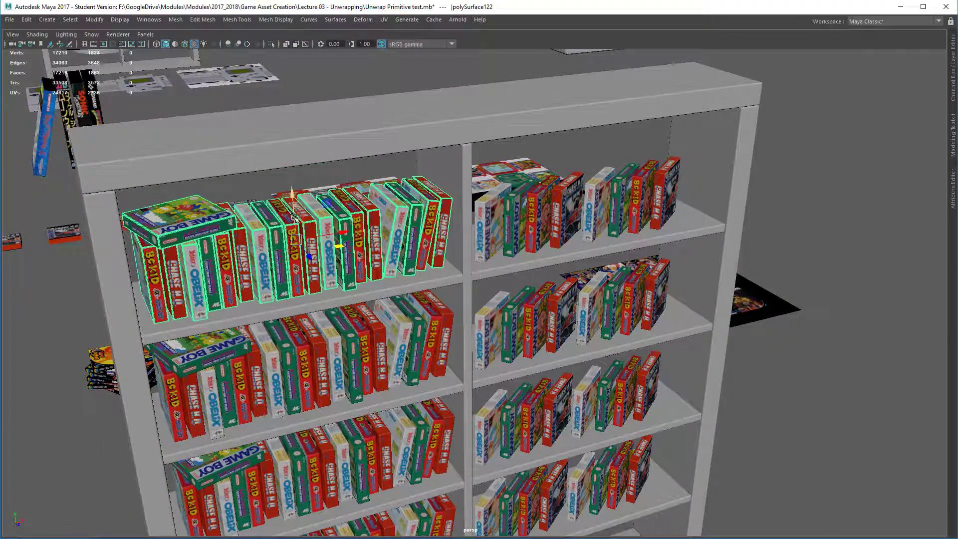
pyautogui.keyDown('alt'); pyautogui.moveTo(295, 218); pyautogui.dragTo(294, 187); pyautogui.keyUp('alt')
pyautogui.keyDown('alt'); pyautogui.moveTo(324, 338); pyautogui.dragTo(364, 368); pyautogui.keyUp('alt')
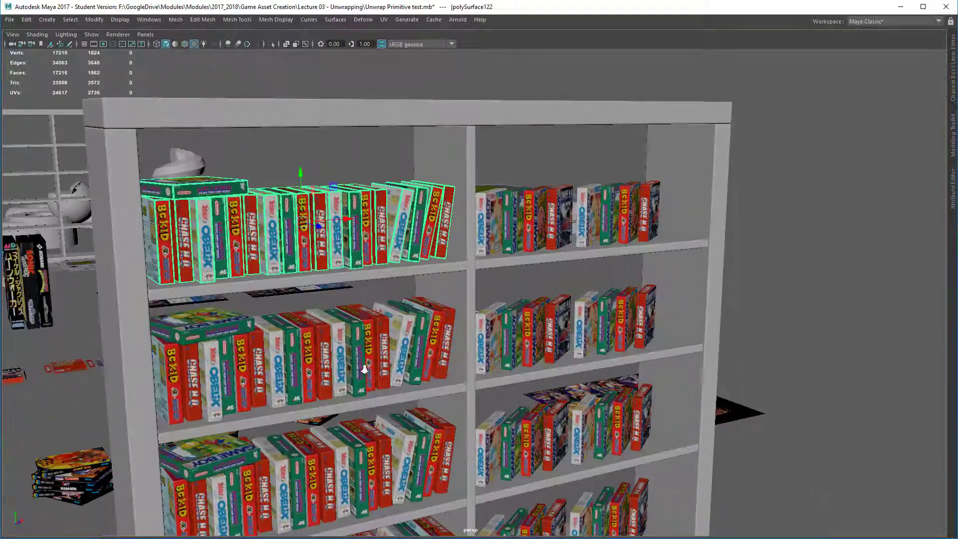